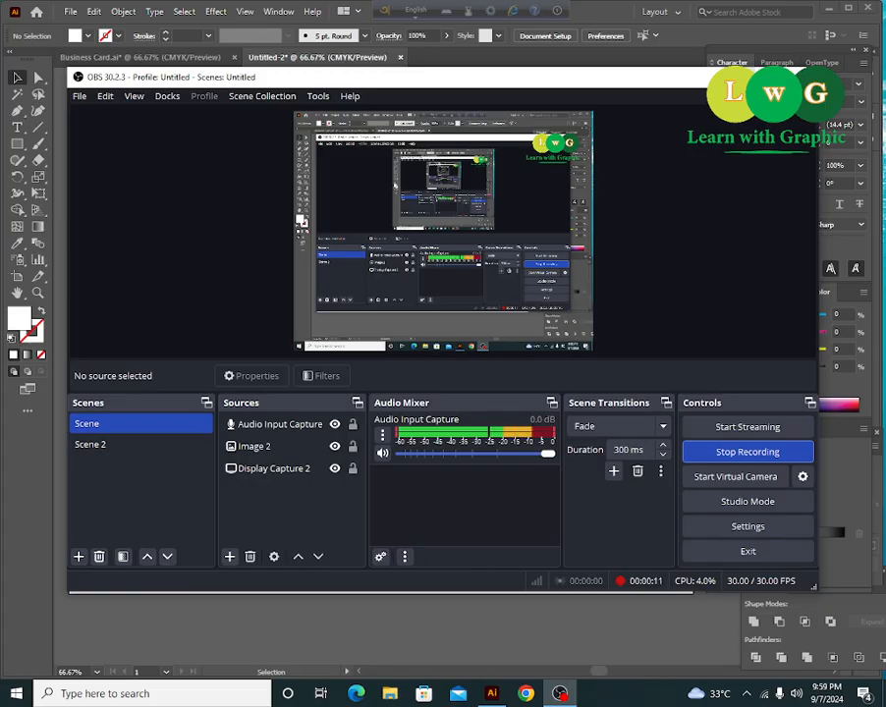
- Create a rounded rectangle 3.5 in wide and 2 in high near the middle of the artboard
left_click(738, 77)
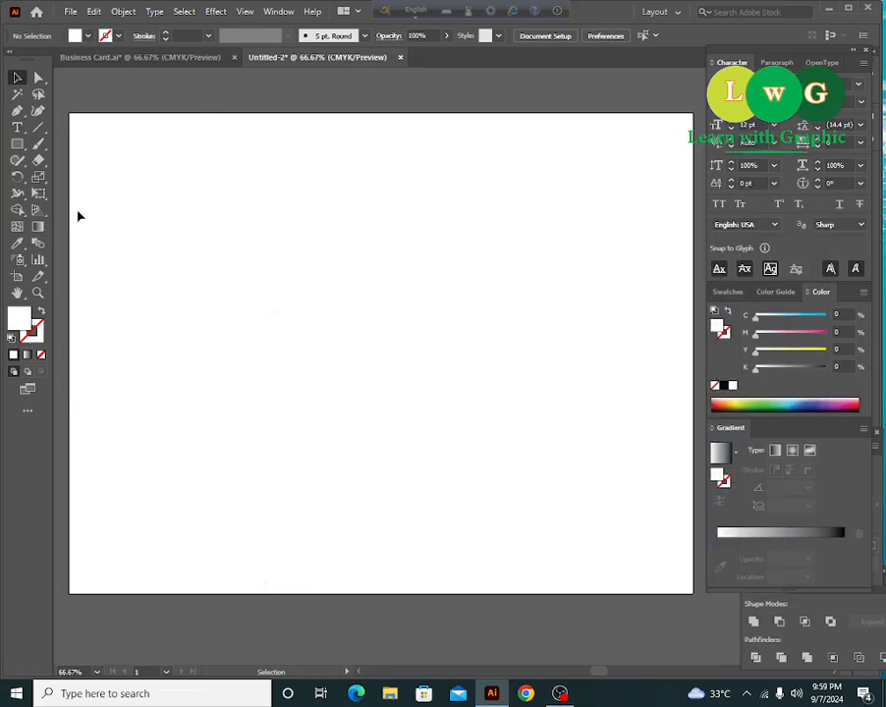
left_click_drag(17, 144, 86, 163)
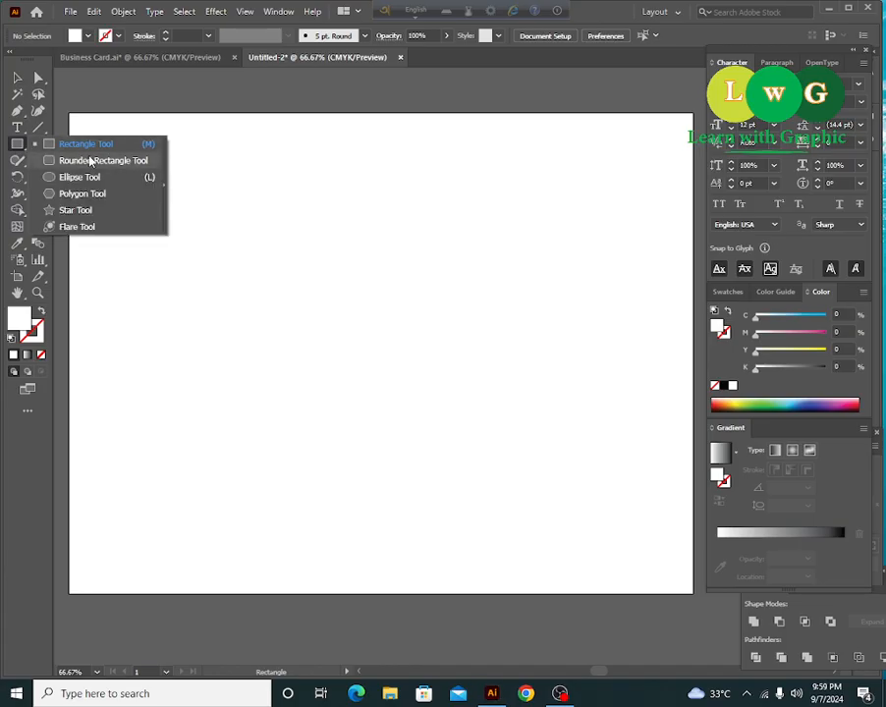
left_click(95, 160)
left_click(438, 288)
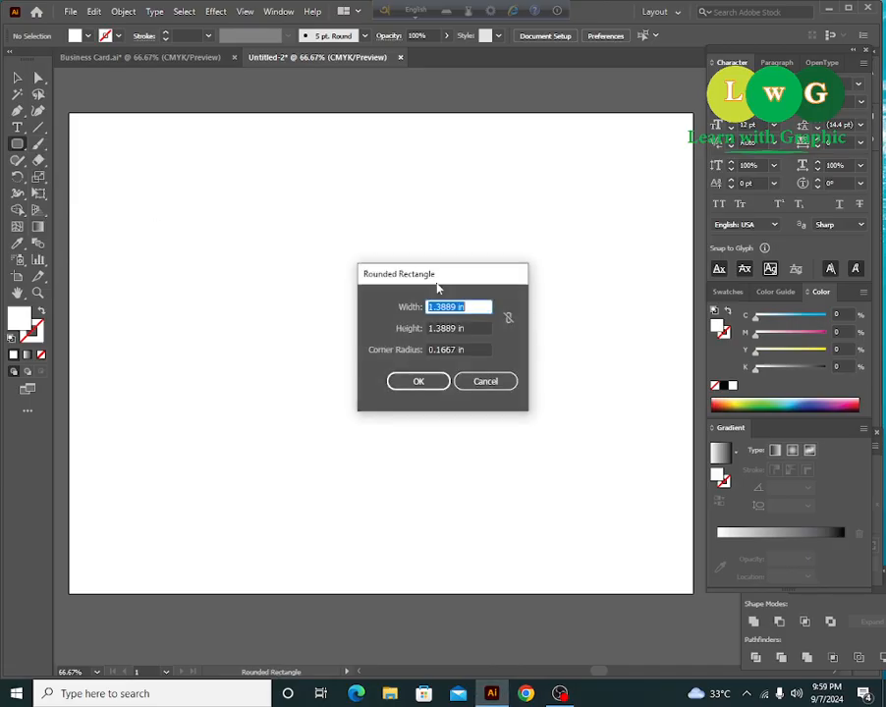
type("3.5")
key("Tab")
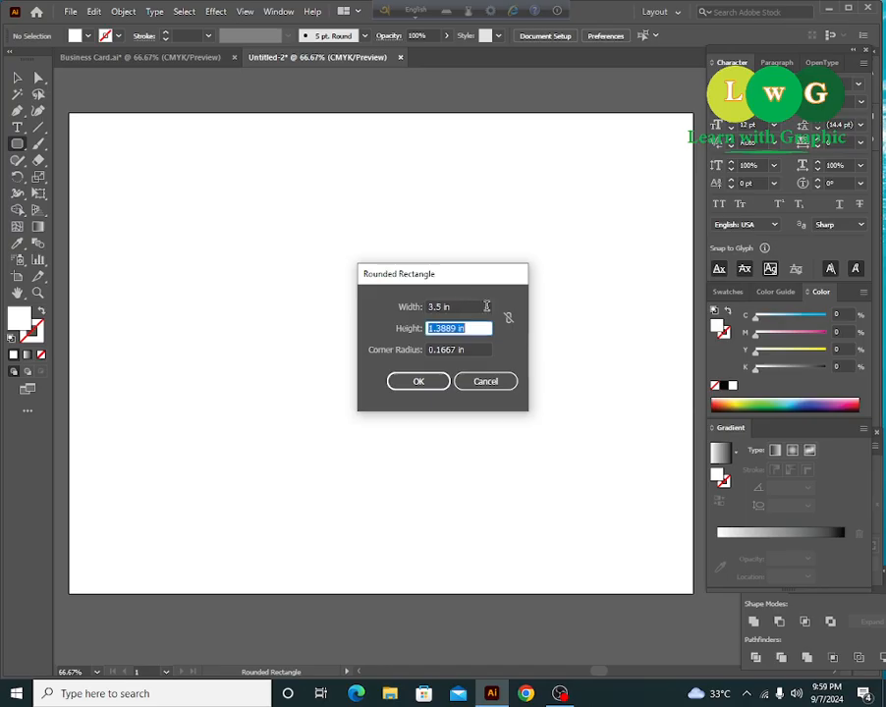
type("2")
key("Return")
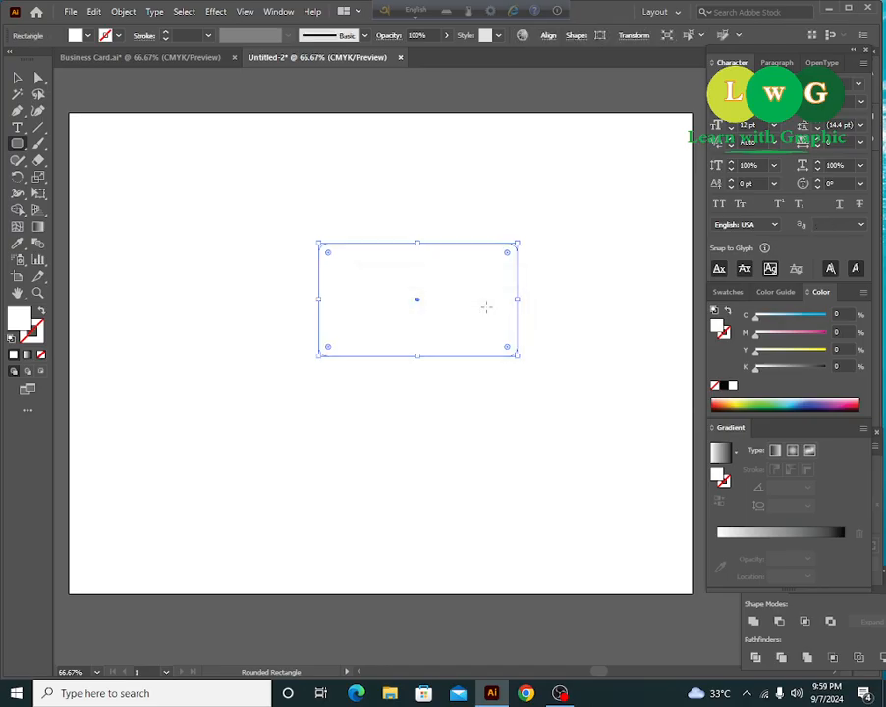
- Fill the rounded rectangle with near-black at 96% K and deselect it
left_click(16, 77)
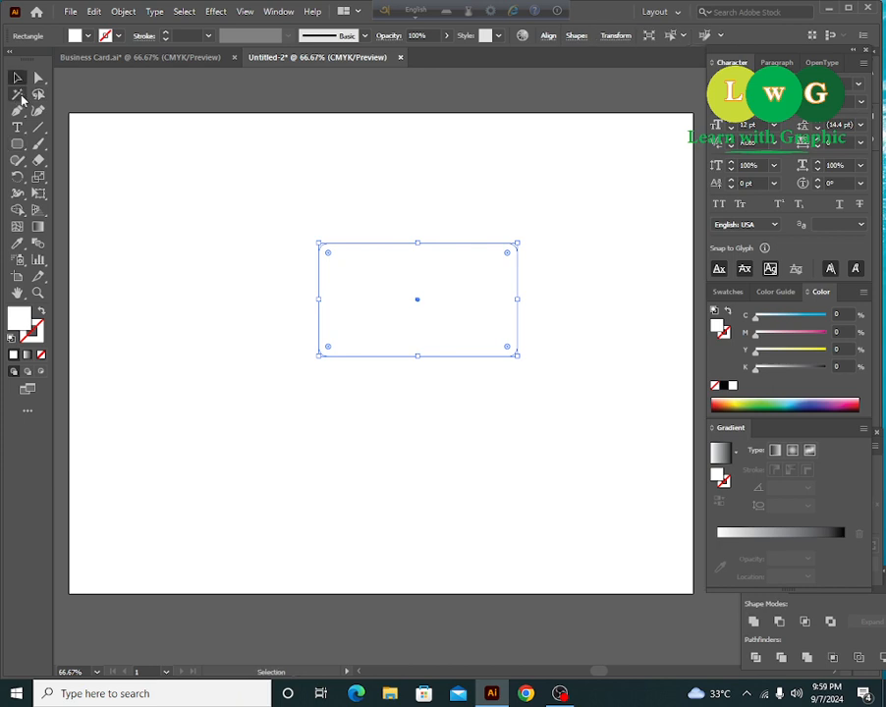
left_click(724, 387)
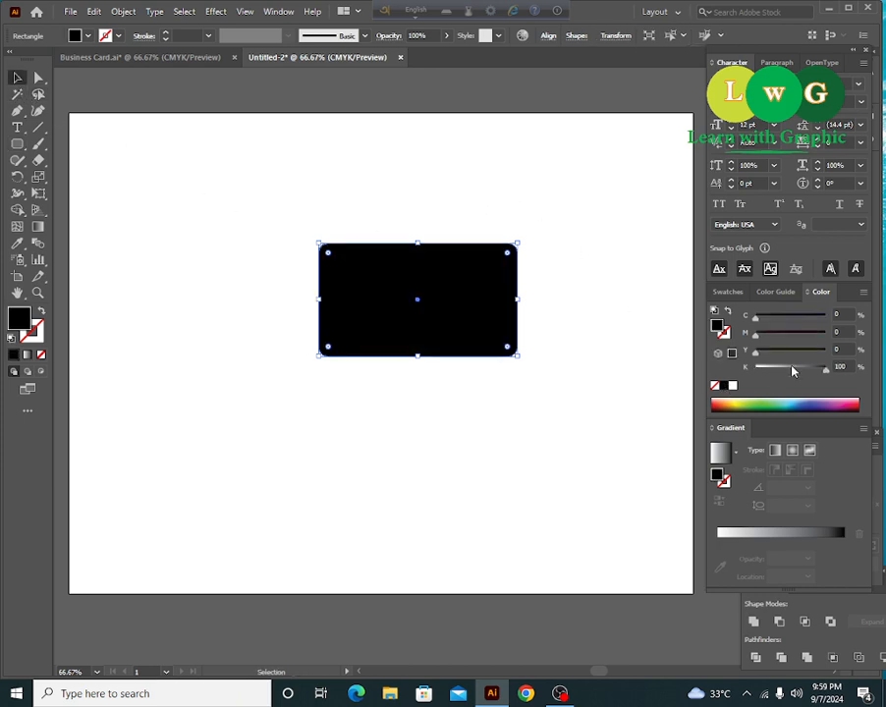
left_click(822, 370)
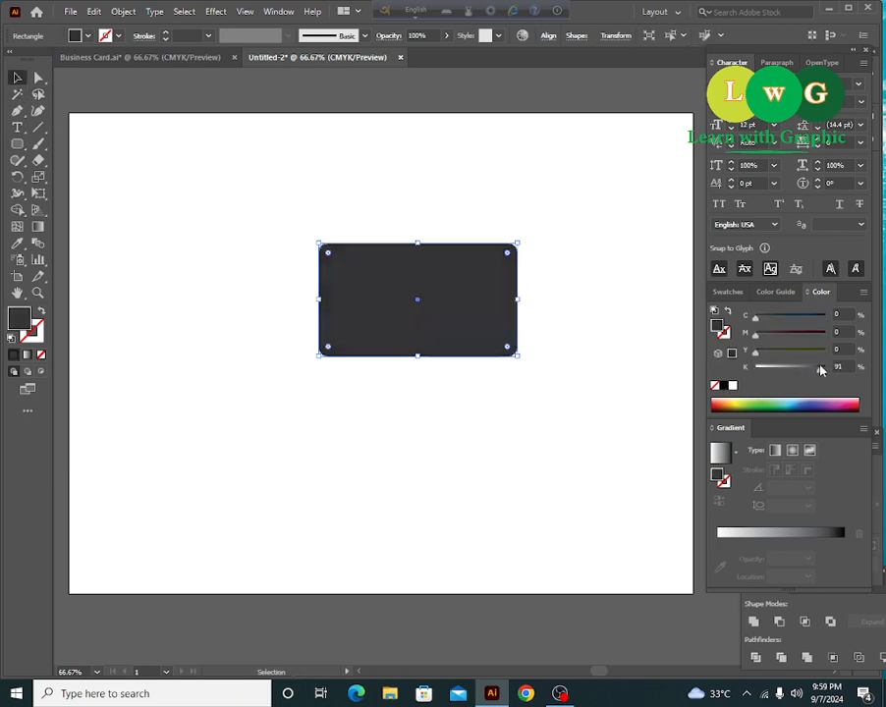
left_click(823, 370)
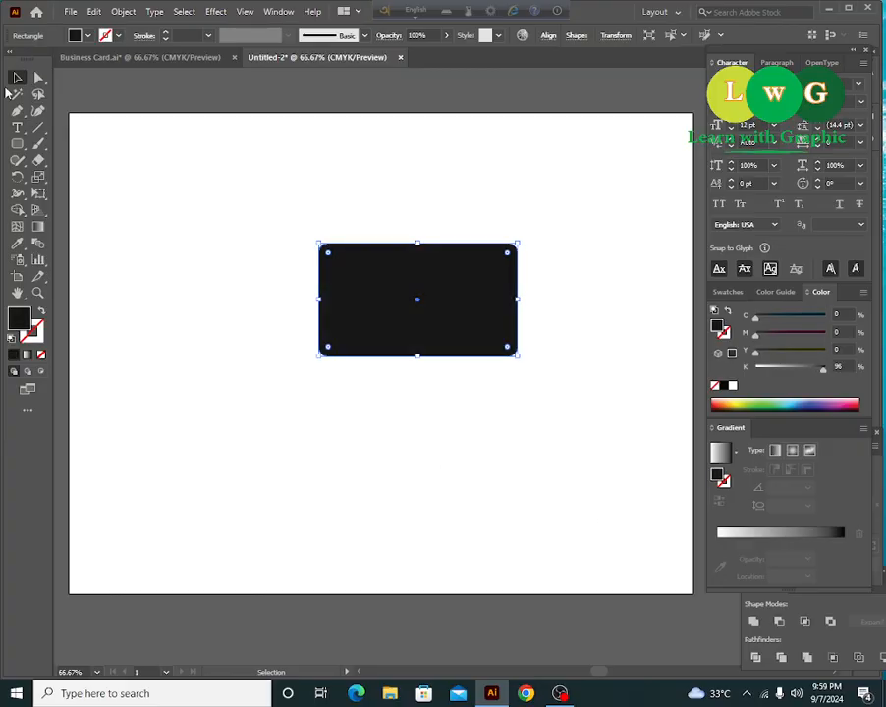
left_click(310, 290)
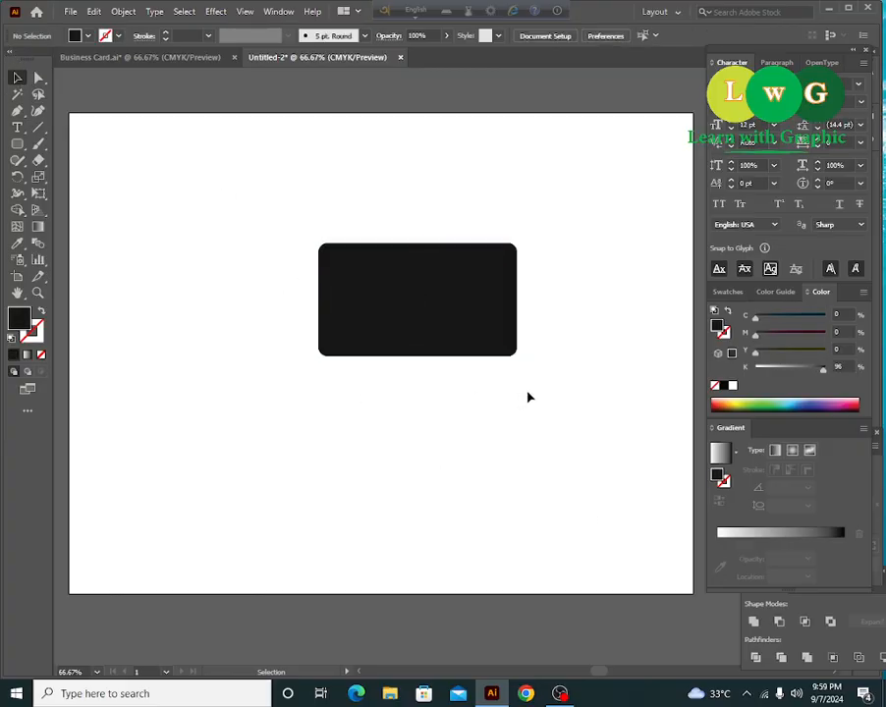
- Duplicate the card shape in place and, with rulers shown, add a vertical guide right of its centre at about 6.4 in
key("ctrl+=")
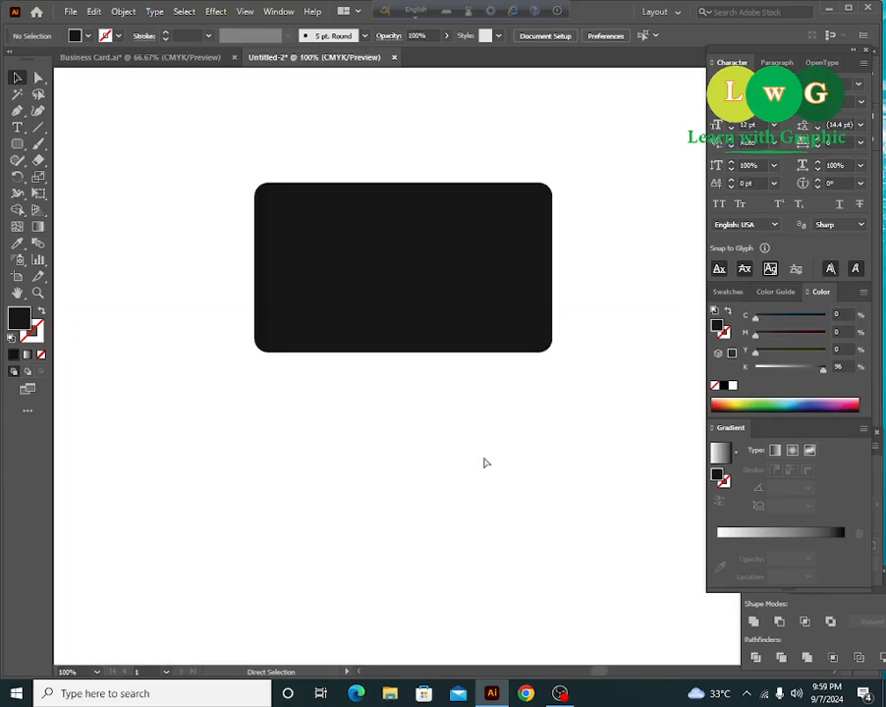
left_click_drag(472, 407, 429, 412)
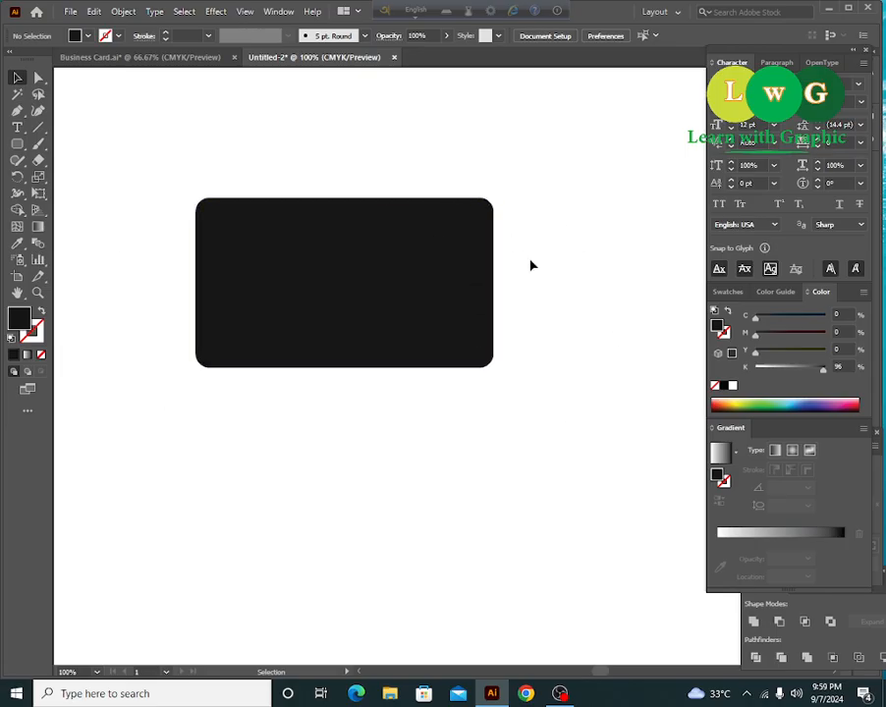
left_click(405, 253)
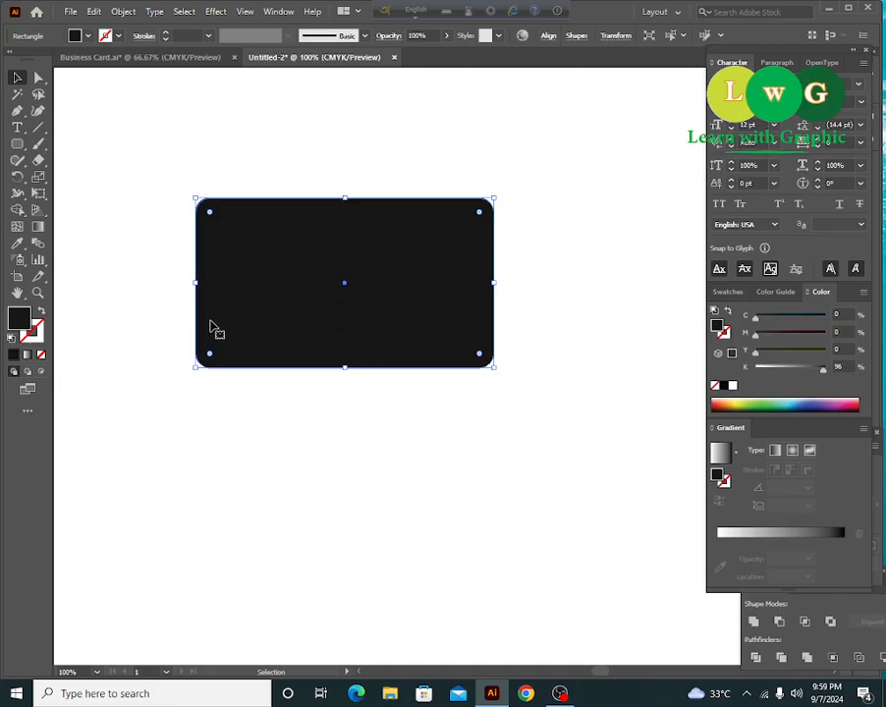
key("a")
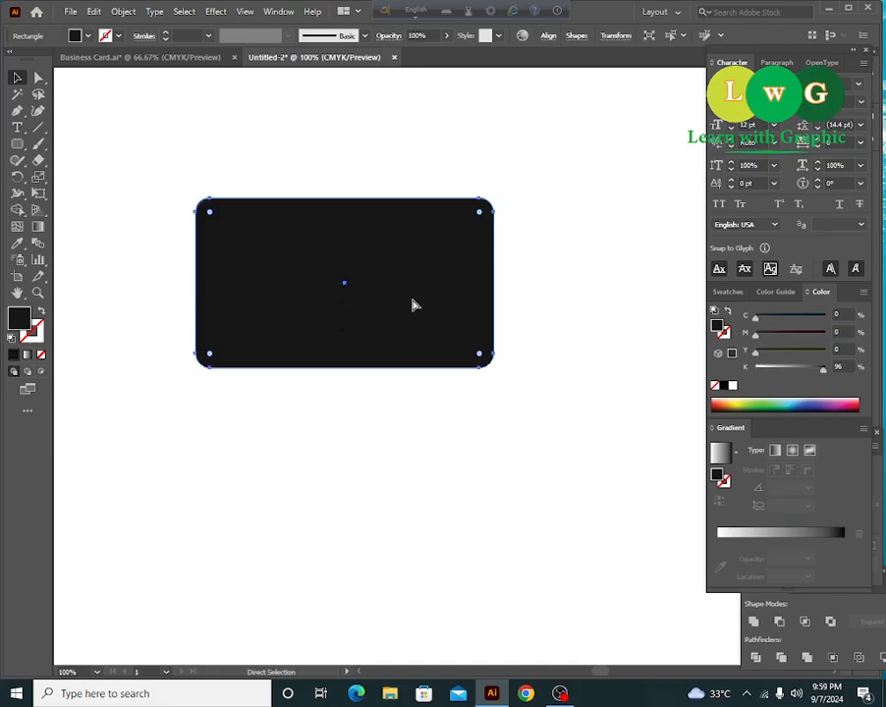
key("v")
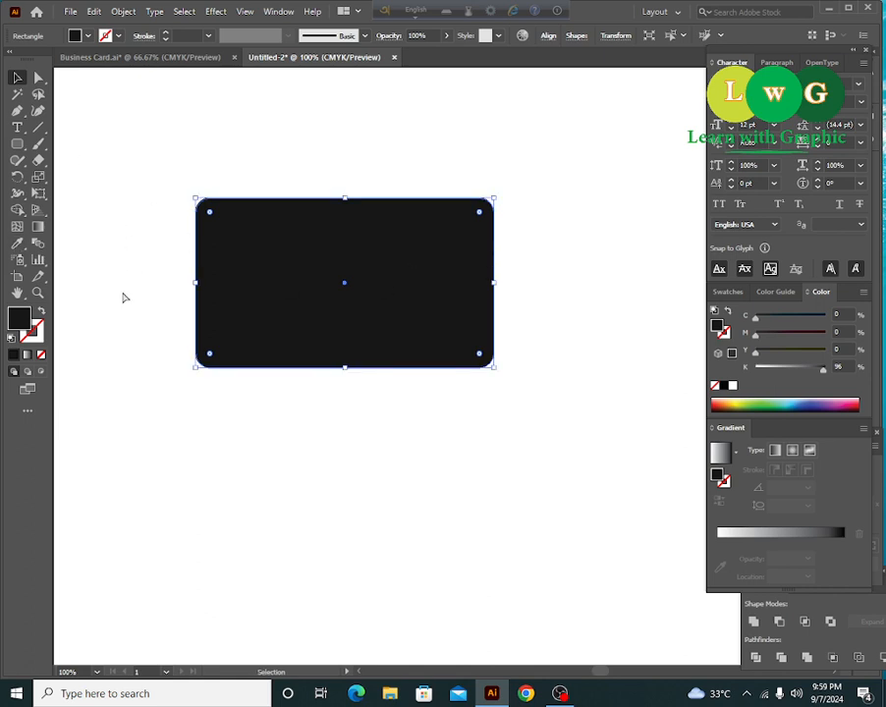
key("a")
key("ctrl+r")
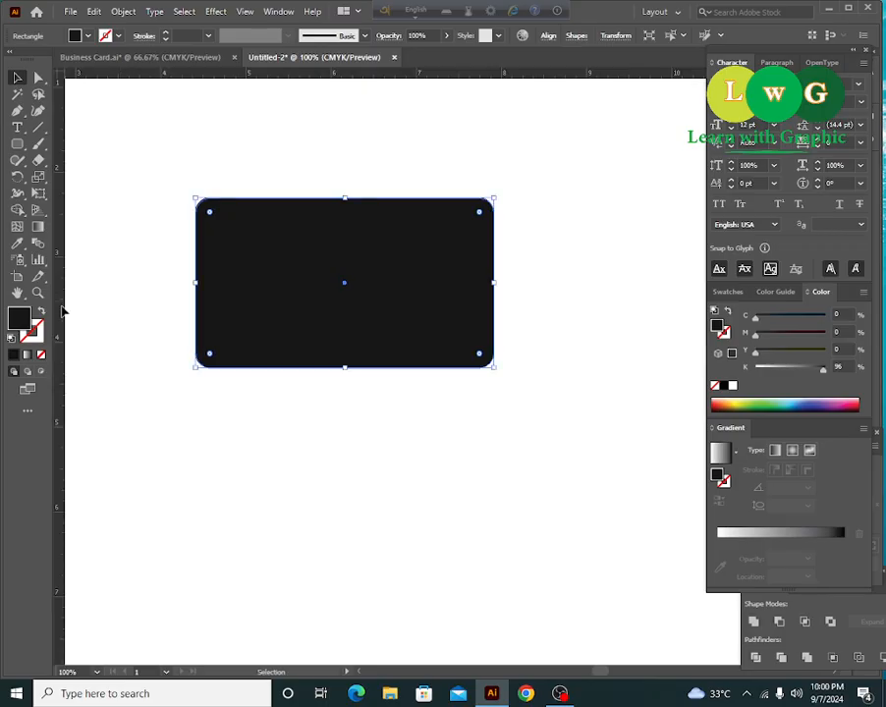
left_click_drag(63, 346, 364, 339)
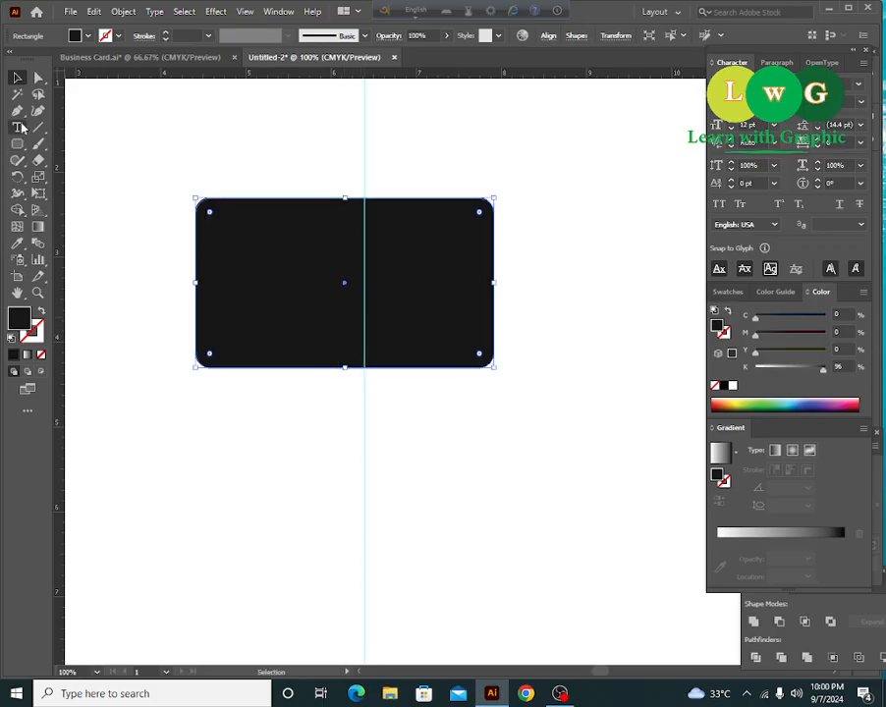
- Add anchor points where the vertical guide crosses the upper and lower edges of the top card shape
left_click_drag(17, 111, 79, 131)
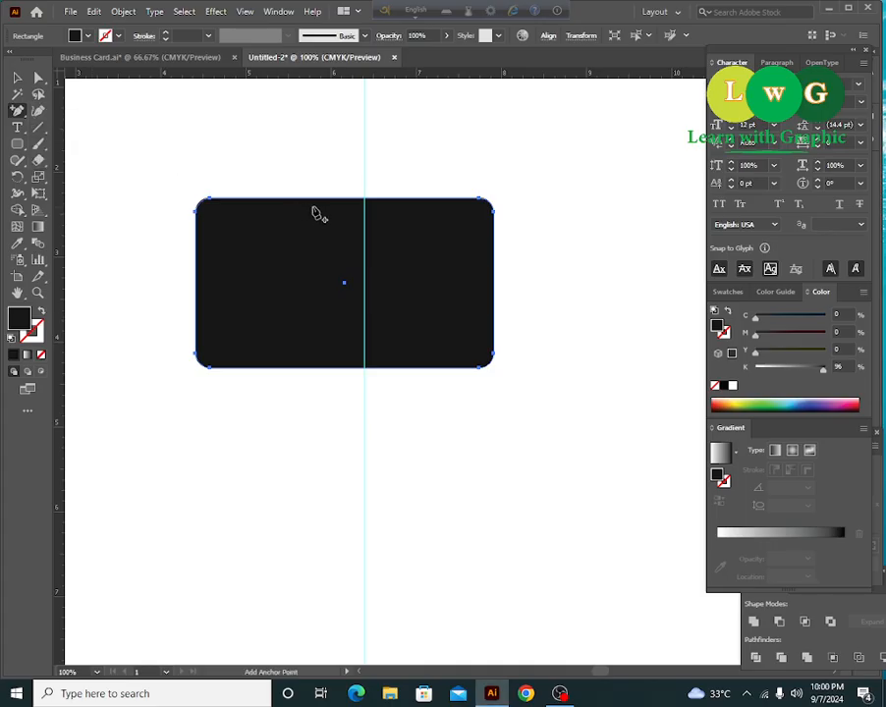
left_click(366, 201)
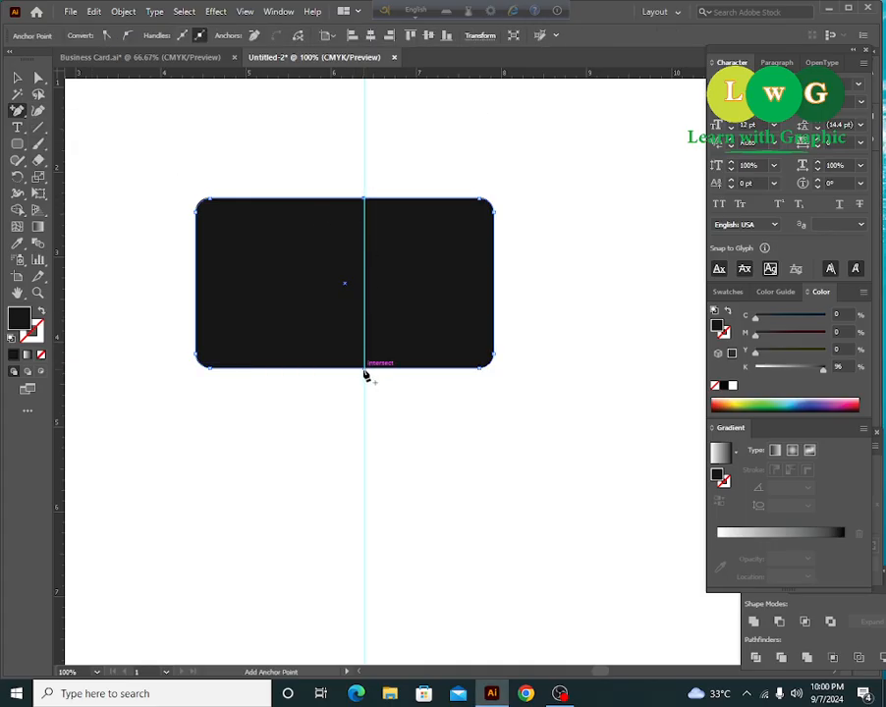
left_click(364, 368)
left_click(16, 77)
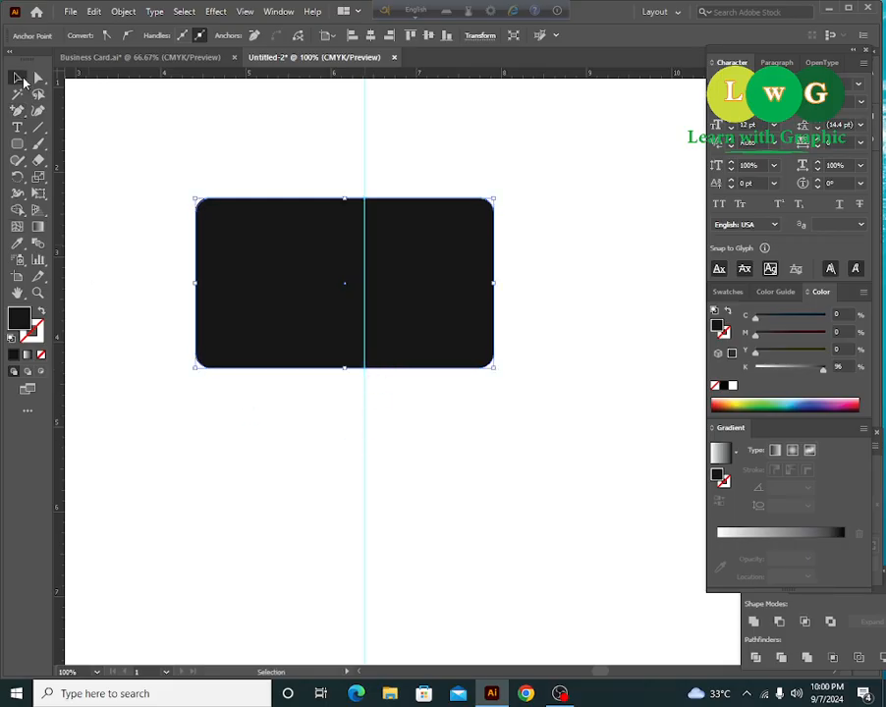
left_click(222, 432)
- Hide the path with the added anchors, swap fill and stroke on the rectangle beneath it, and show the path again
left_click(285, 322)
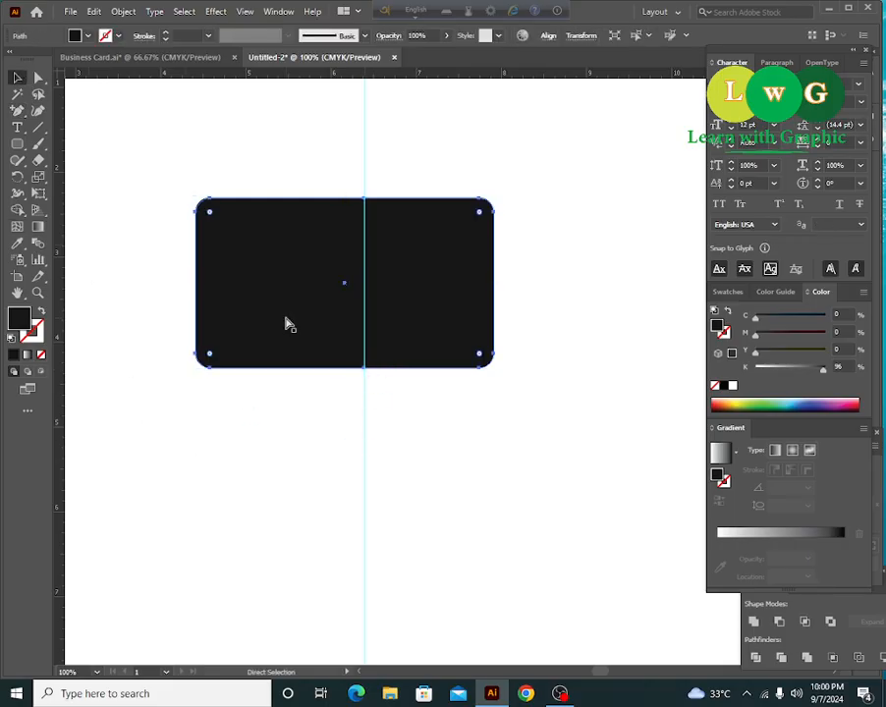
key("ctrl+2")
left_click_drag(185, 155, 295, 342)
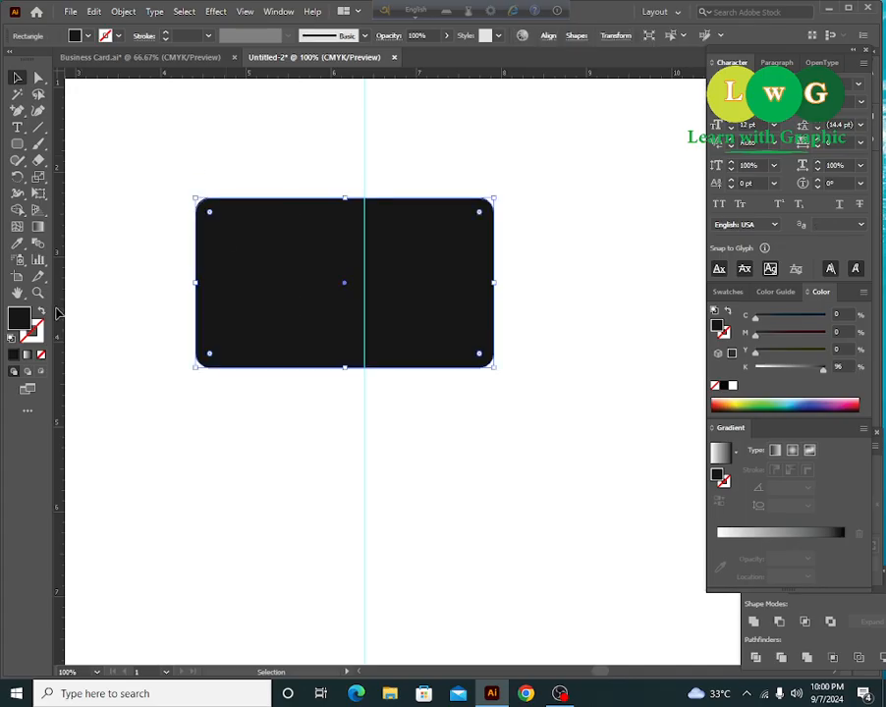
left_click(40, 311)
key("a")
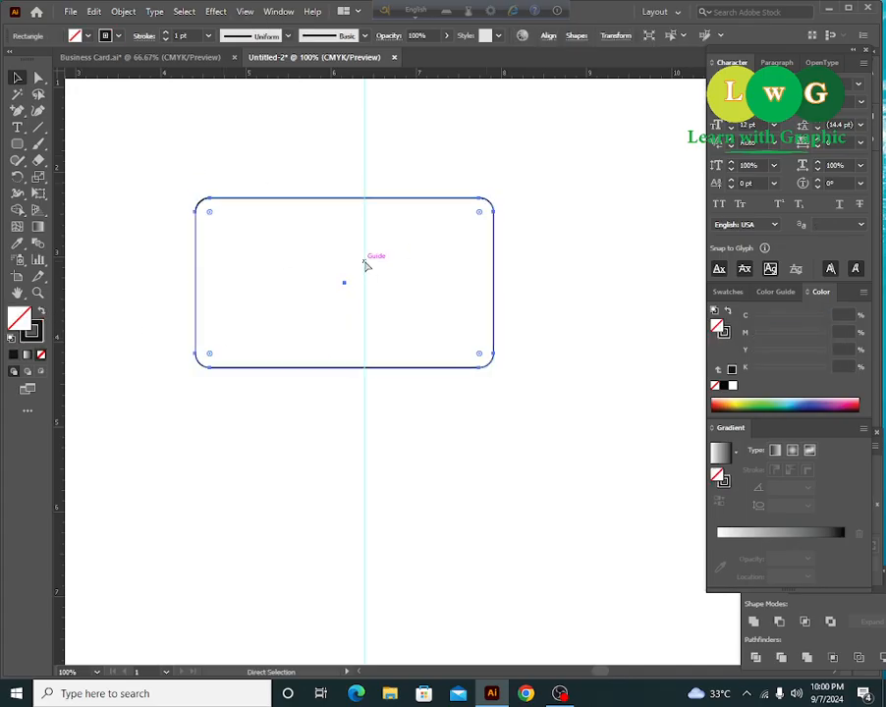
left_click(324, 392)
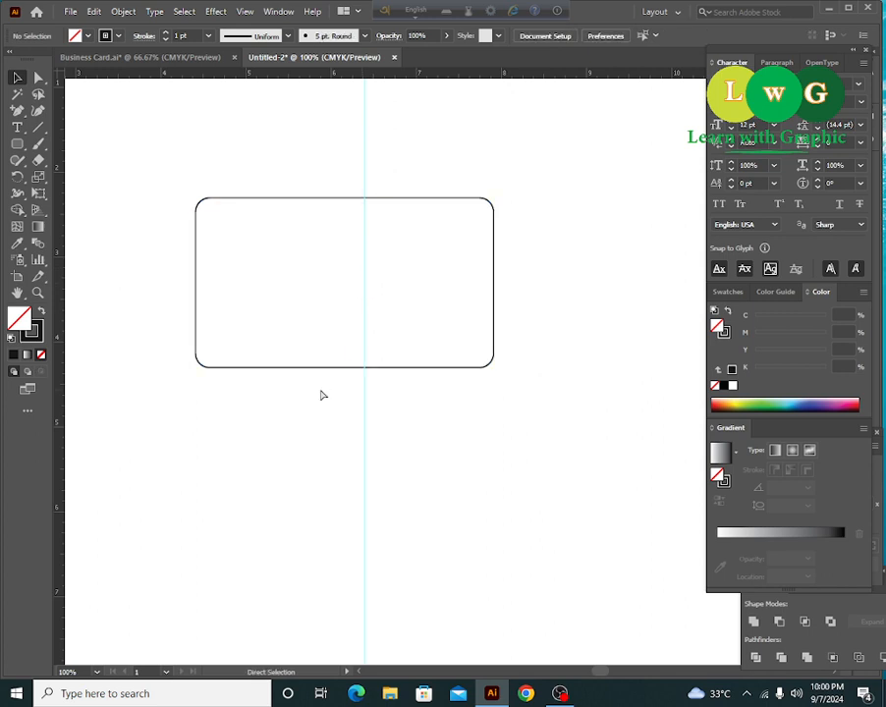
key("ctrl+z")
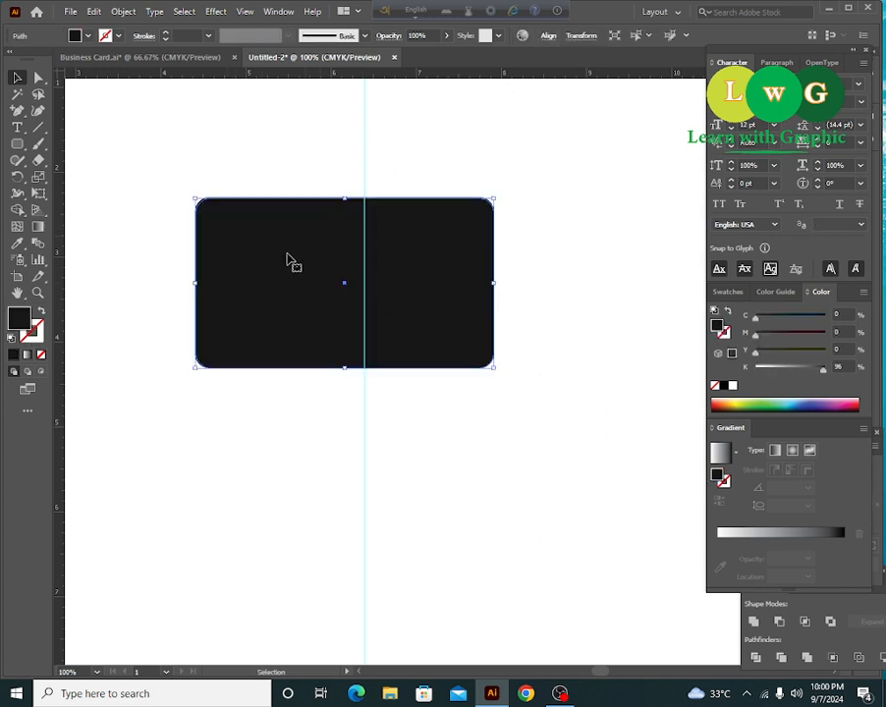
- Delete the dark path's corner anchor points to the right of the guide, keeping only its part left of the guide
left_click(38, 78)
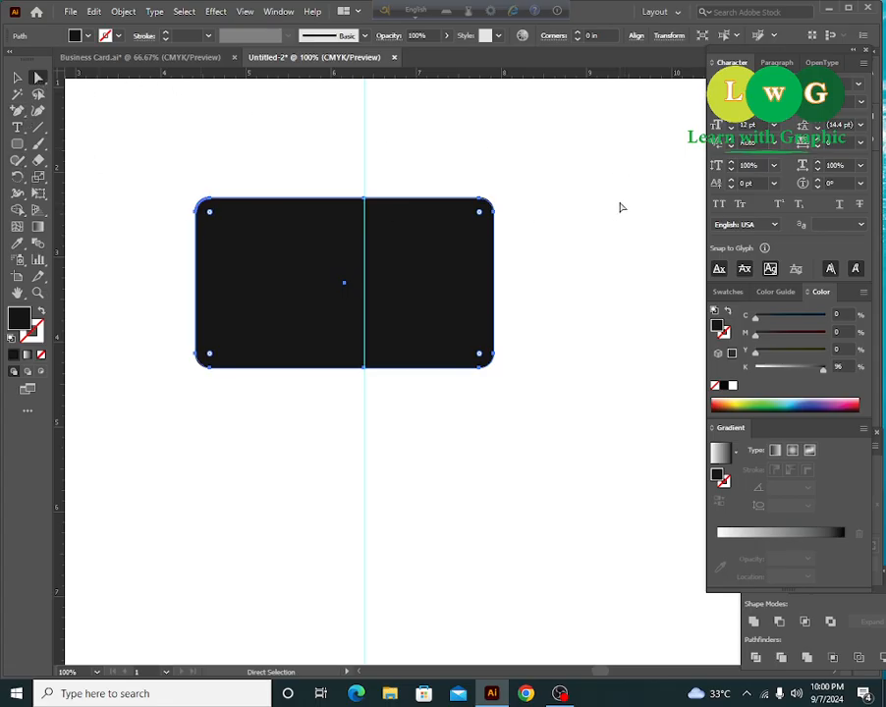
left_click_drag(575, 160, 387, 434)
key("Delete")
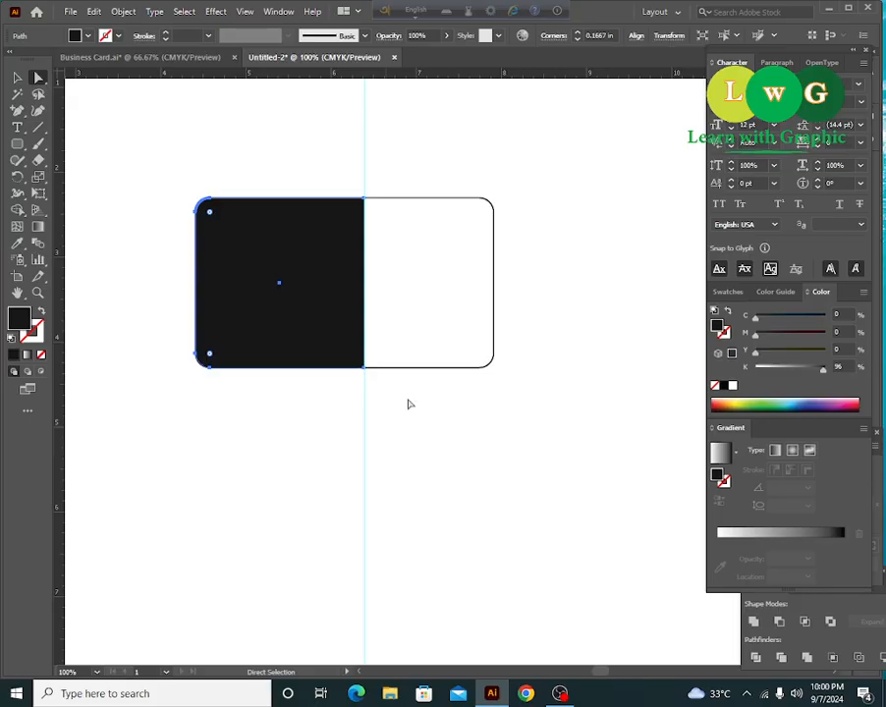
left_click(16, 78)
left_click(308, 160)
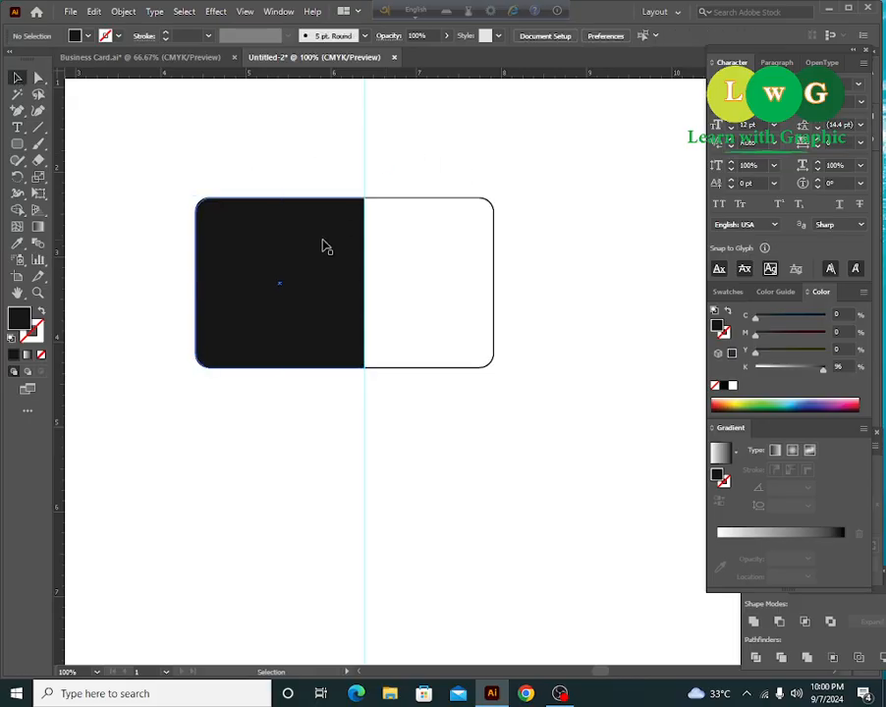
- Close the dark path with the Pen tool through a curved tip right of the guide at mid-height, about 1.26 in from the upper anchor
left_click(320, 244)
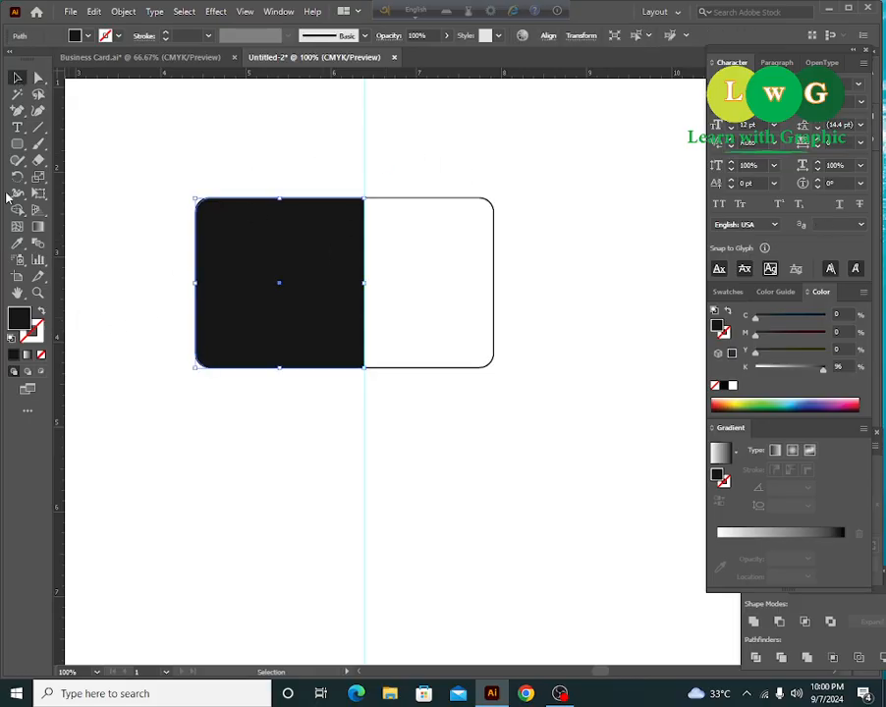
left_click_drag(18, 113, 65, 112)
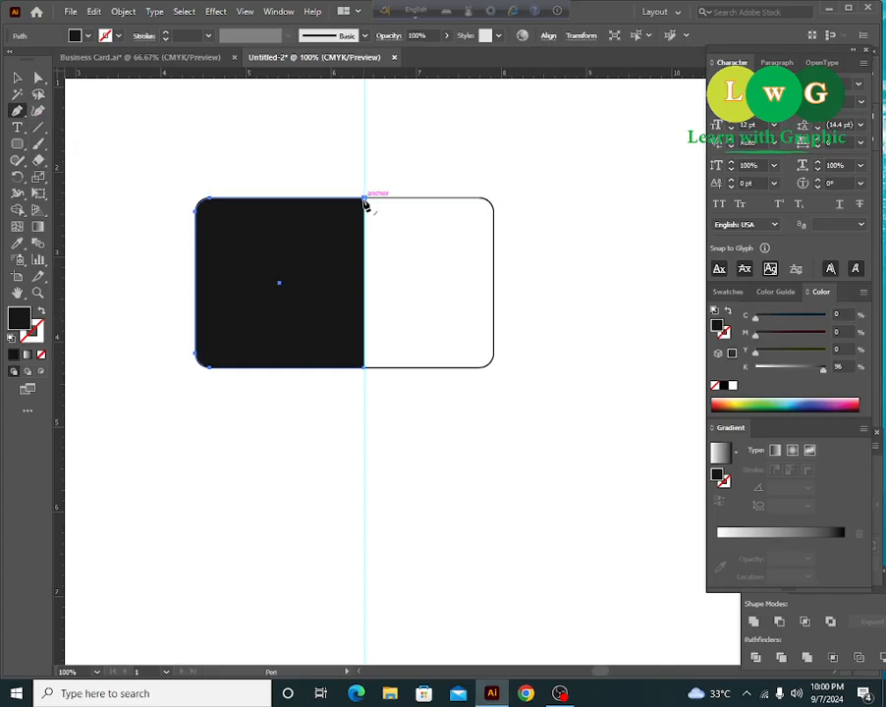
left_click(364, 201)
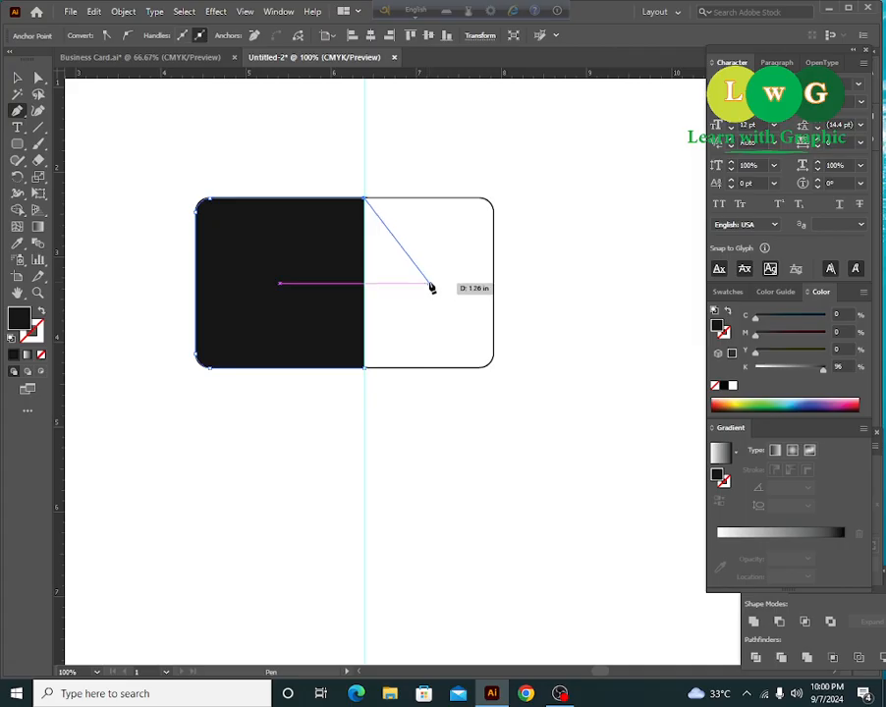
left_click_drag(430, 285, 438, 302)
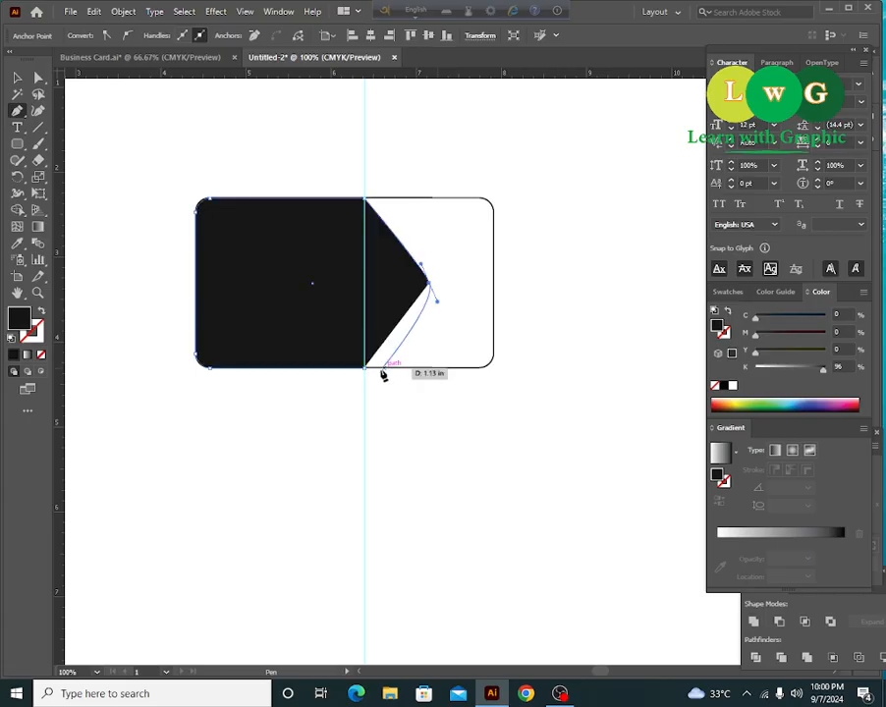
left_click(364, 370)
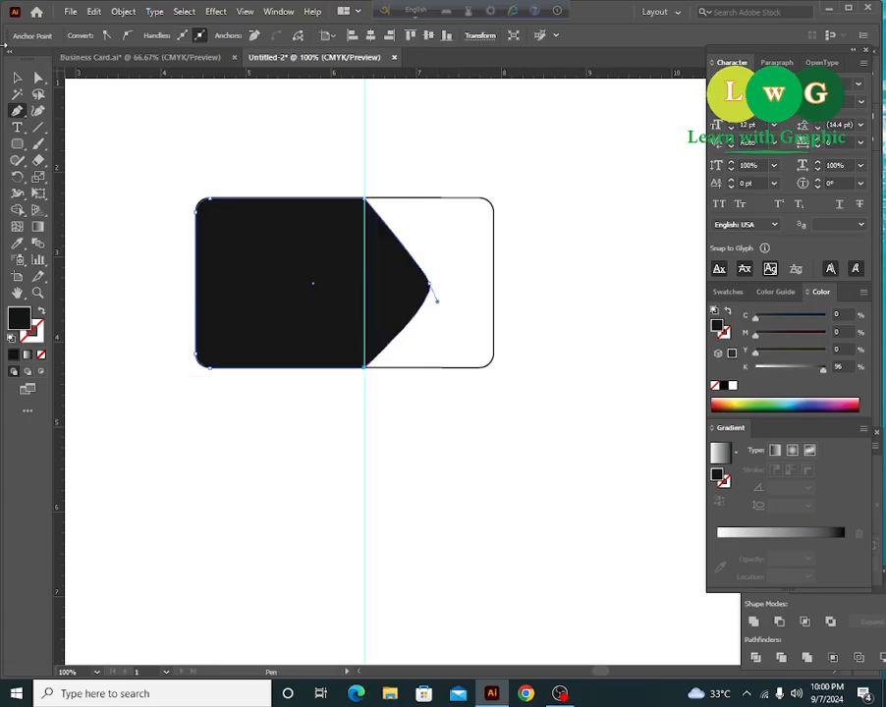
left_click(16, 79)
- Fill the pointed dark shape with a dark red from the colour spectrum (C 23.53, M 96.08, Y 100, K 20.39)
left_click(291, 305)
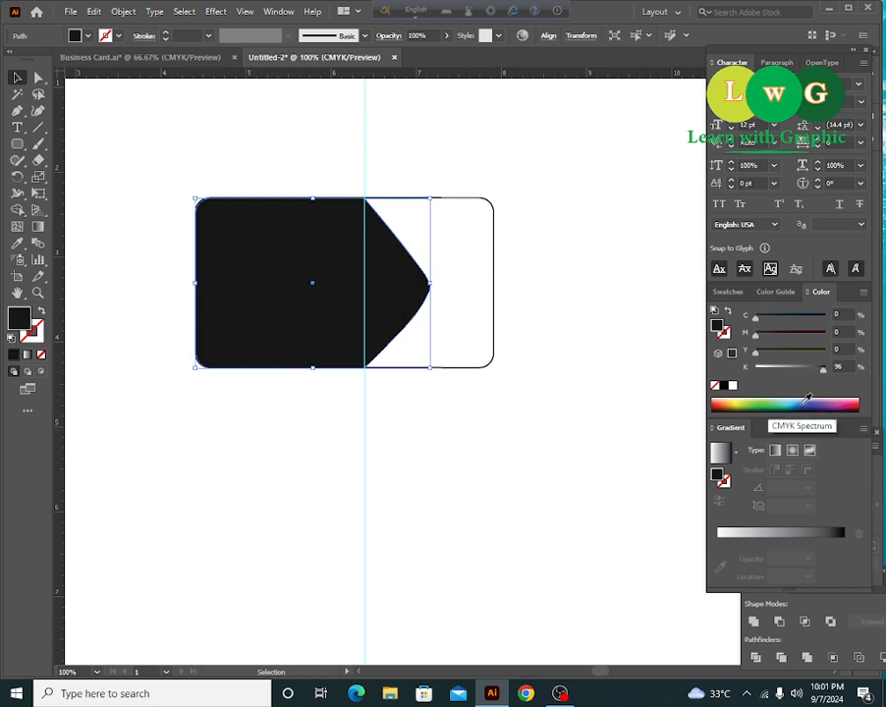
left_click(721, 402)
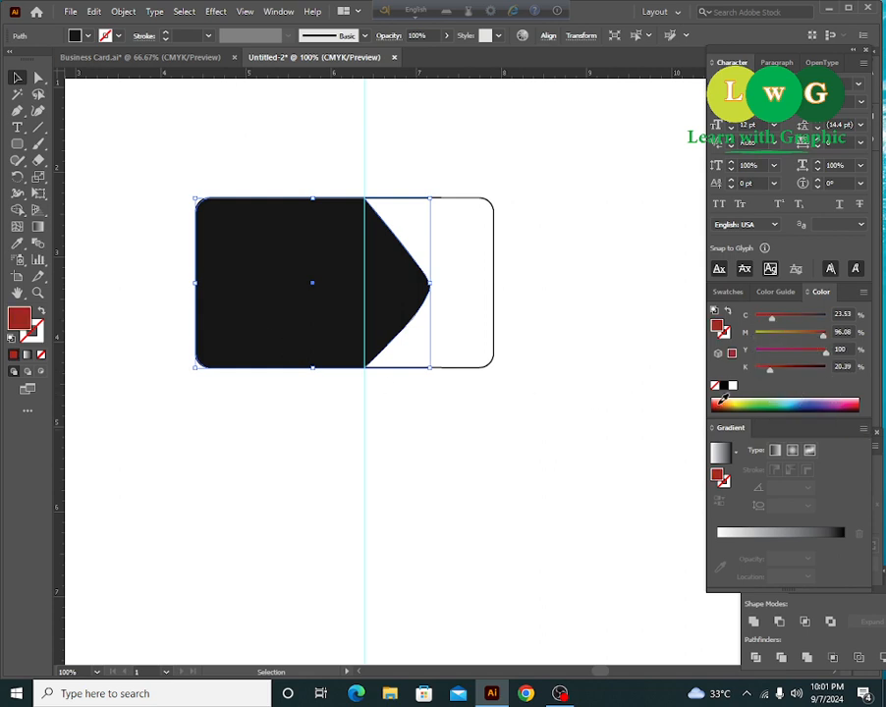
- Recolour the pointed shape orange (C 0, M 44, Y 99.61, K 0) and swap its fill and stroke so only an orange outline remains
left_click(724, 403)
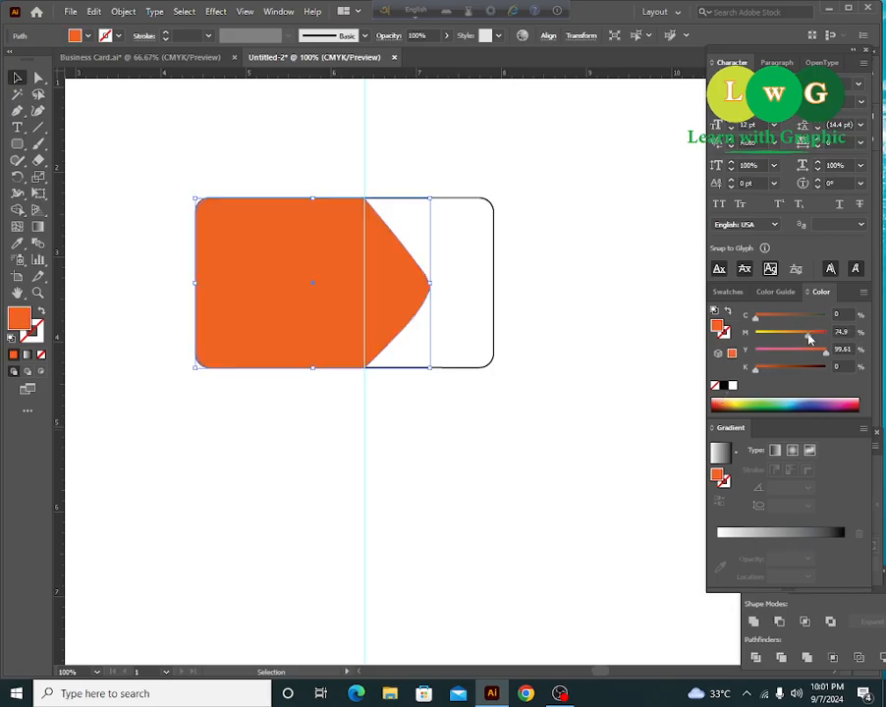
left_click_drag(810, 338, 787, 338)
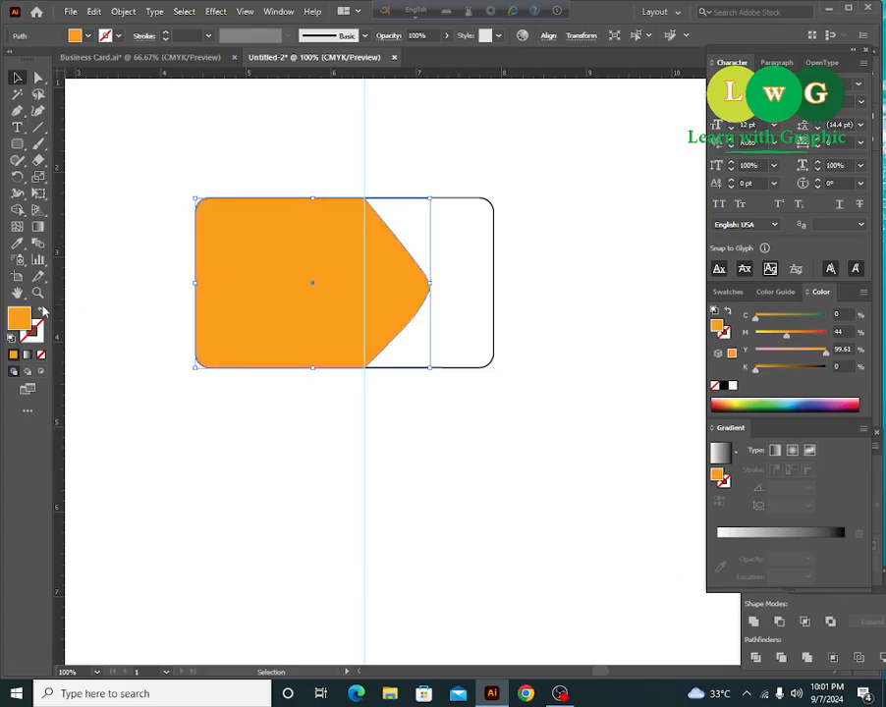
left_click(40, 312)
left_click(401, 373)
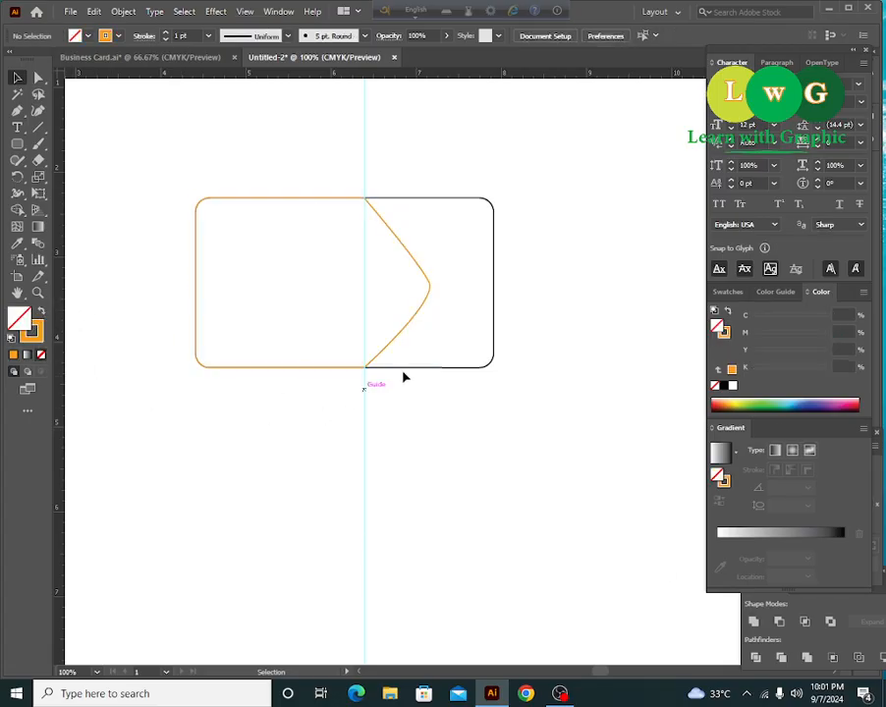
- Draw a six-sided polygon about 1.2 in wide in the empty area below the card
left_click_drag(16, 144, 91, 195)
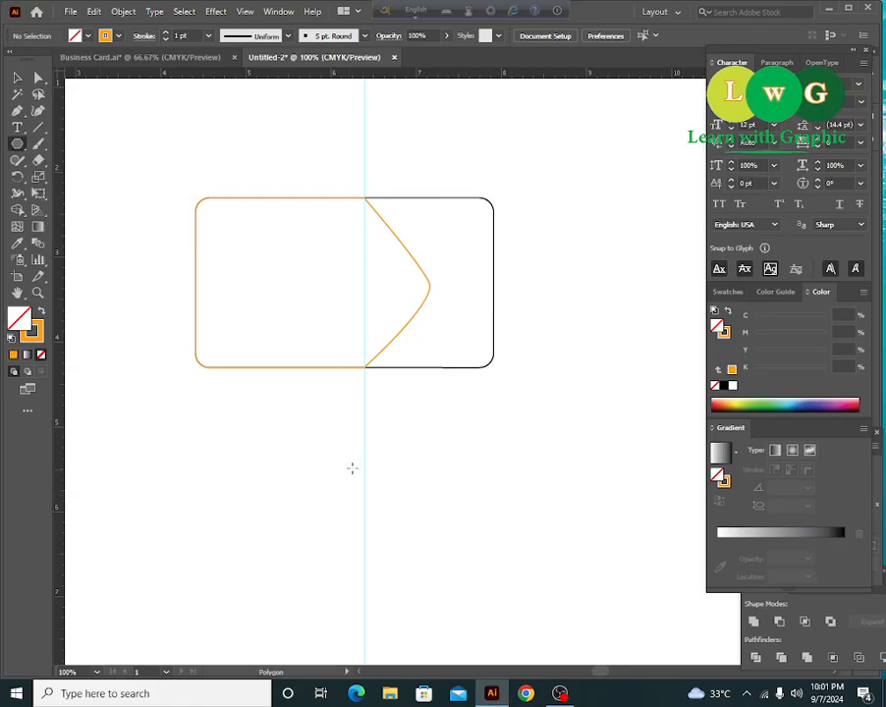
left_click_drag(355, 455, 394, 489)
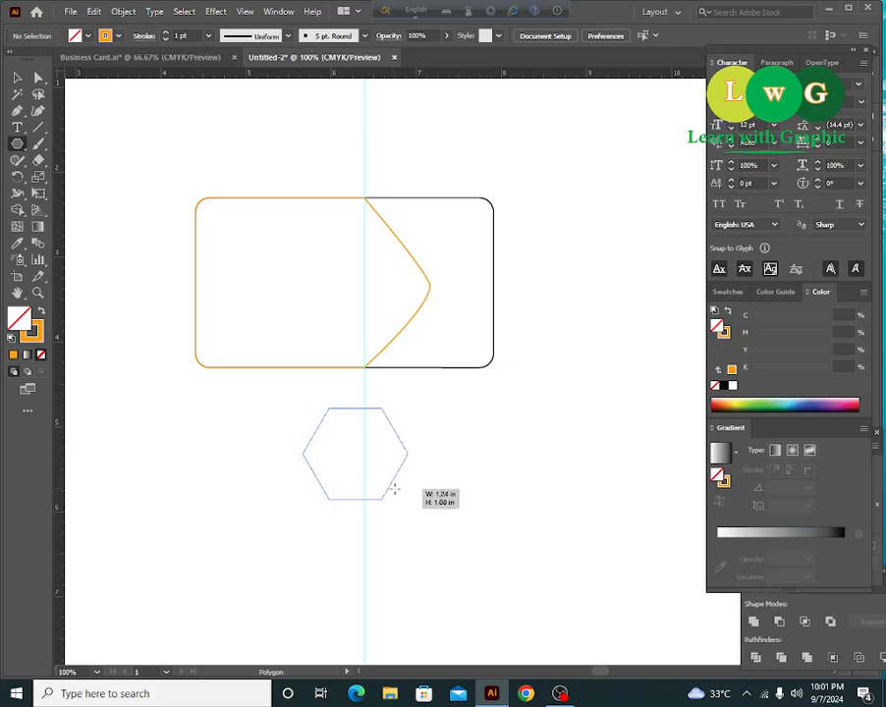
left_click_drag(394, 488, 394, 490)
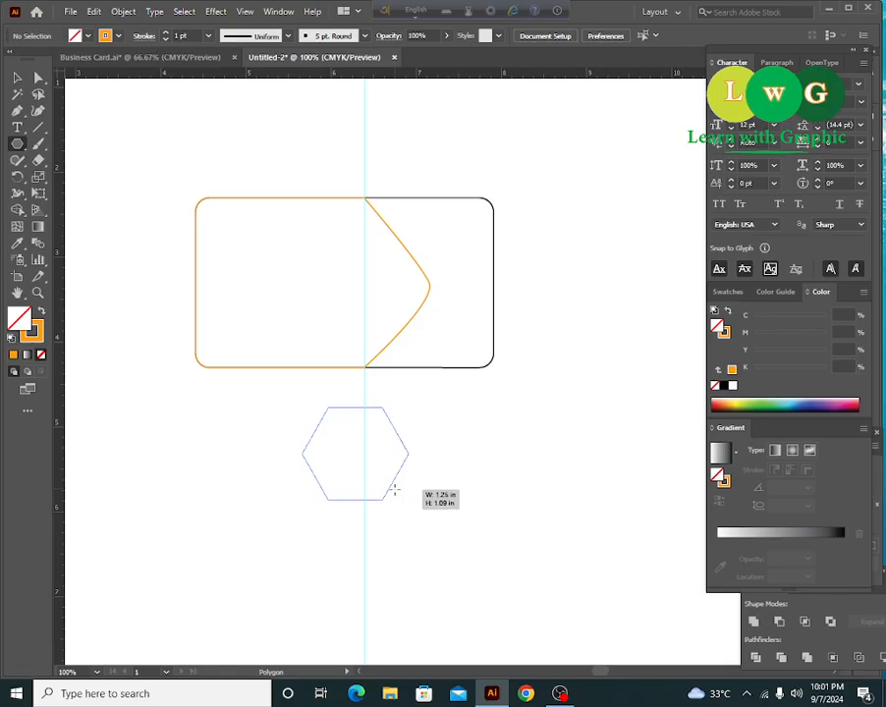
left_click_drag(394, 489, 392, 488)
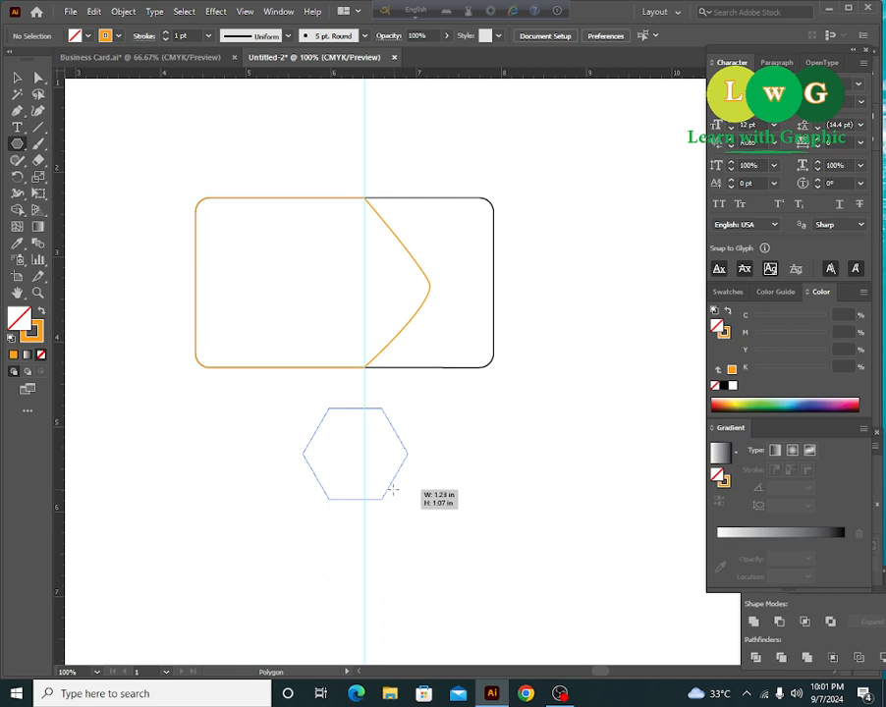
left_click_drag(392, 488, 387, 495)
key("Up")
key("Up")
key("Up")
key("Up")
key("Down")
key("Down")
key("Down")
key("v")
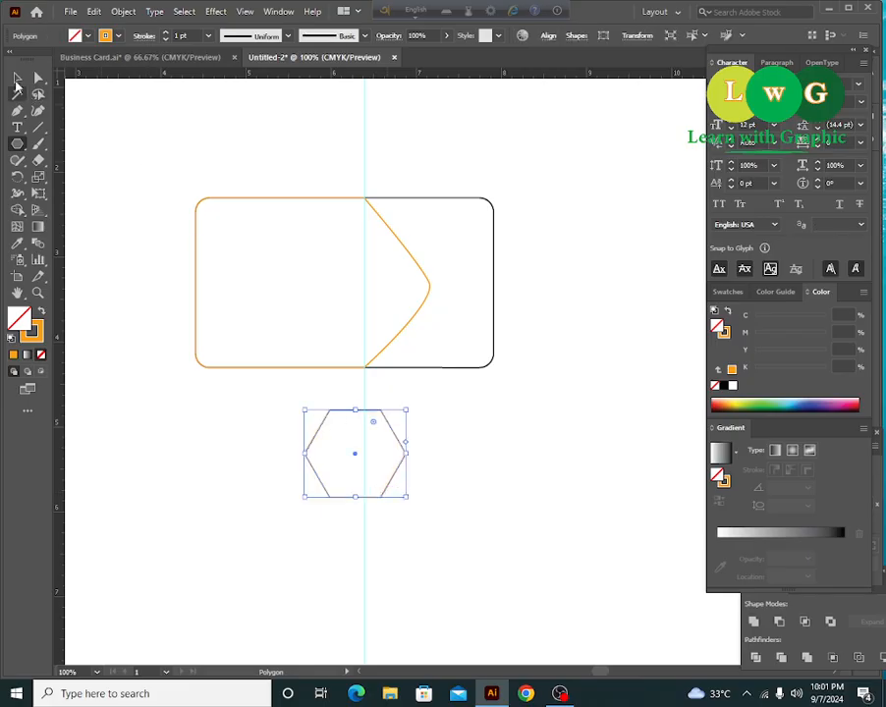
- Enlarge the hexagon to about 1.5 in wide and place it on the card, vertically centred over the curved tip
left_click_drag(408, 499, 458, 319)
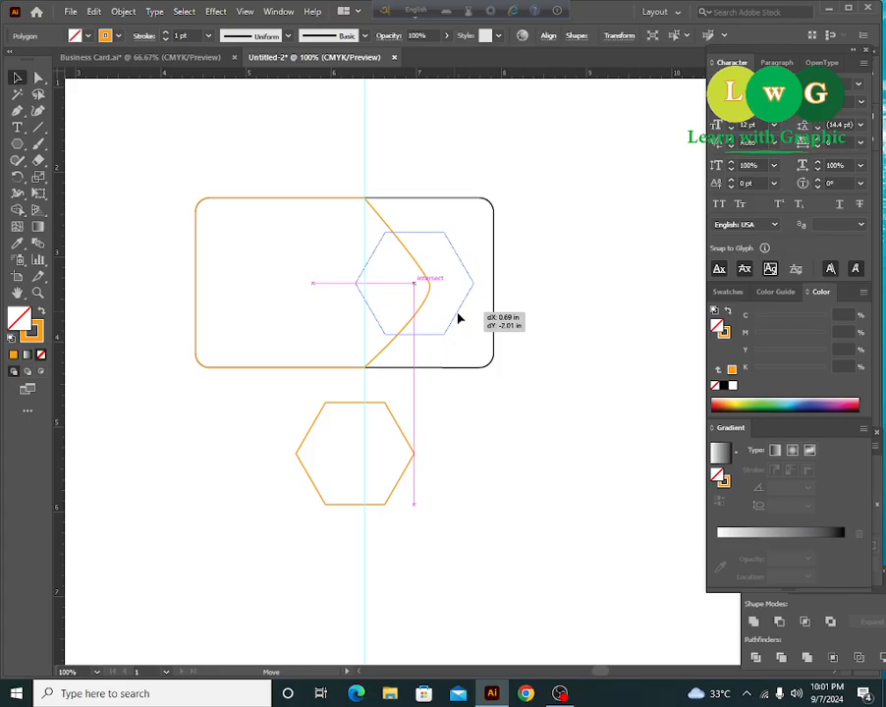
mouse_move(458, 320)
left_mouse_down()
mouse_move(449, 320)
mouse_move(458, 321)
left_mouse_up()
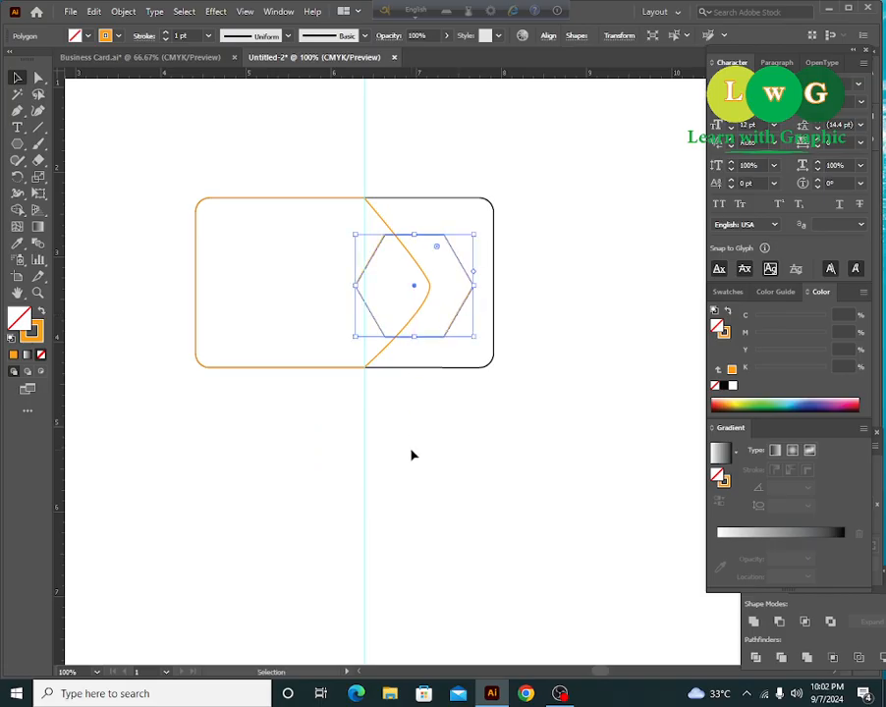
key("ctrl+plus")
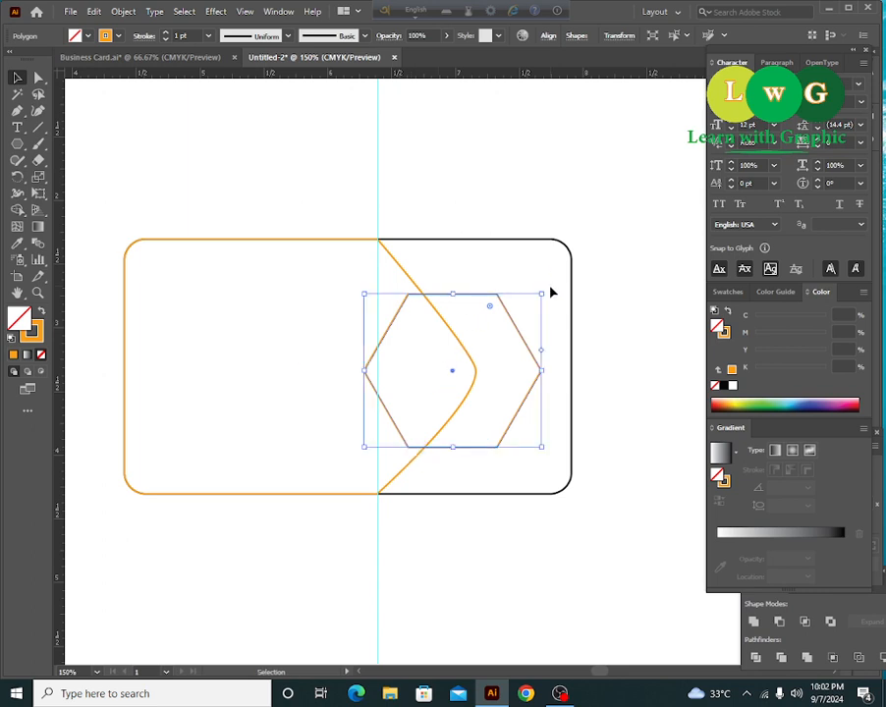
left_click_drag(542, 294, 549, 283)
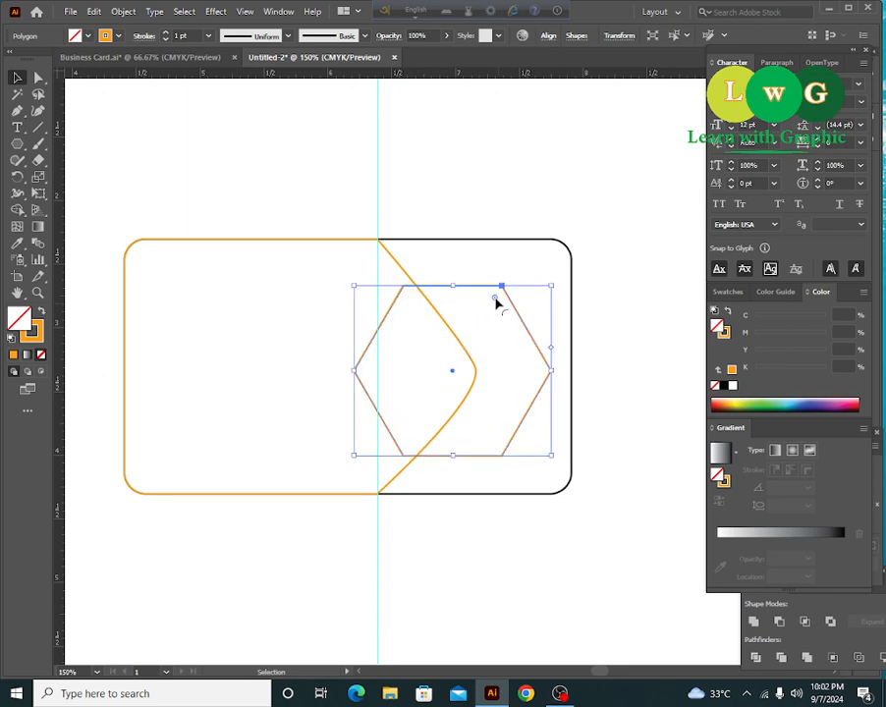
- Round all the hexagon's corners slightly and leave the hexagon selected
left_click_drag(497, 303, 492, 301)
left_click(551, 587)
left_click(524, 423)
key("ctrl")
- Switch the ruler units to points and offset the rounded hexagon's path by -8 pt with Miter joins
right_click(266, 74)
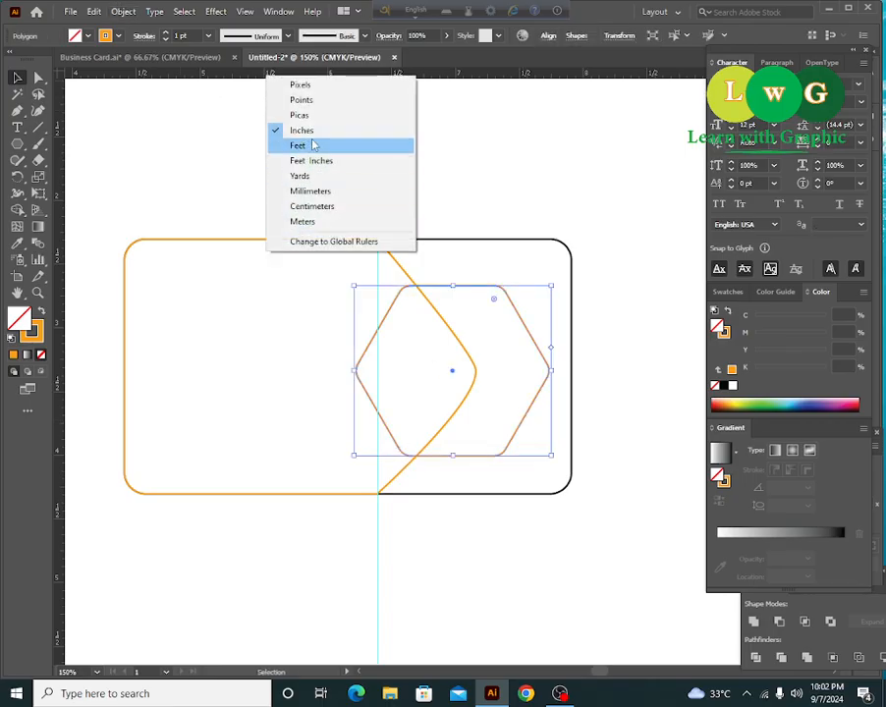
left_click(331, 105)
left_click(122, 11)
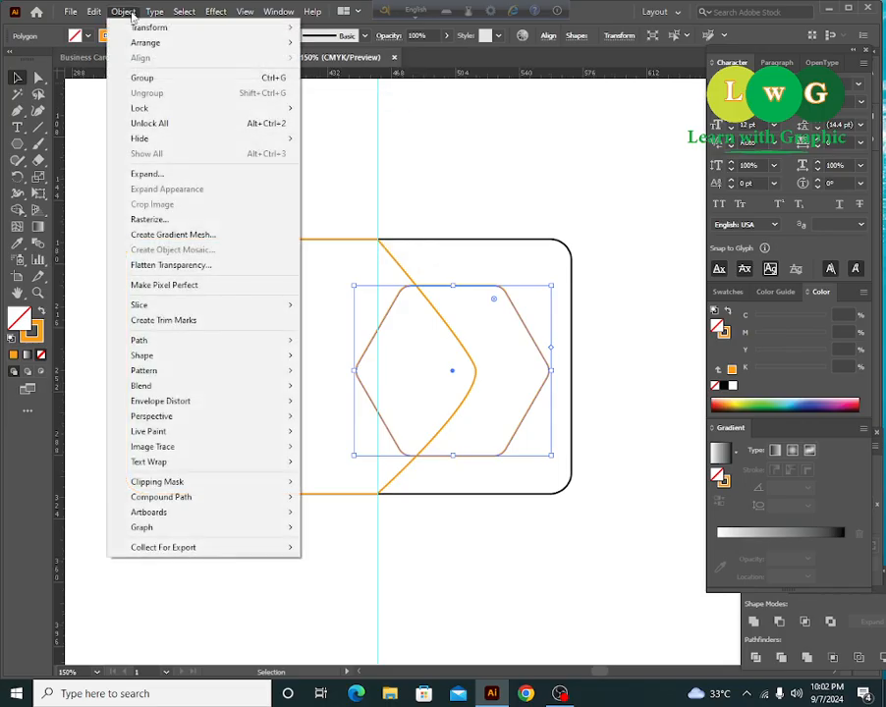
mouse_move(147, 14)
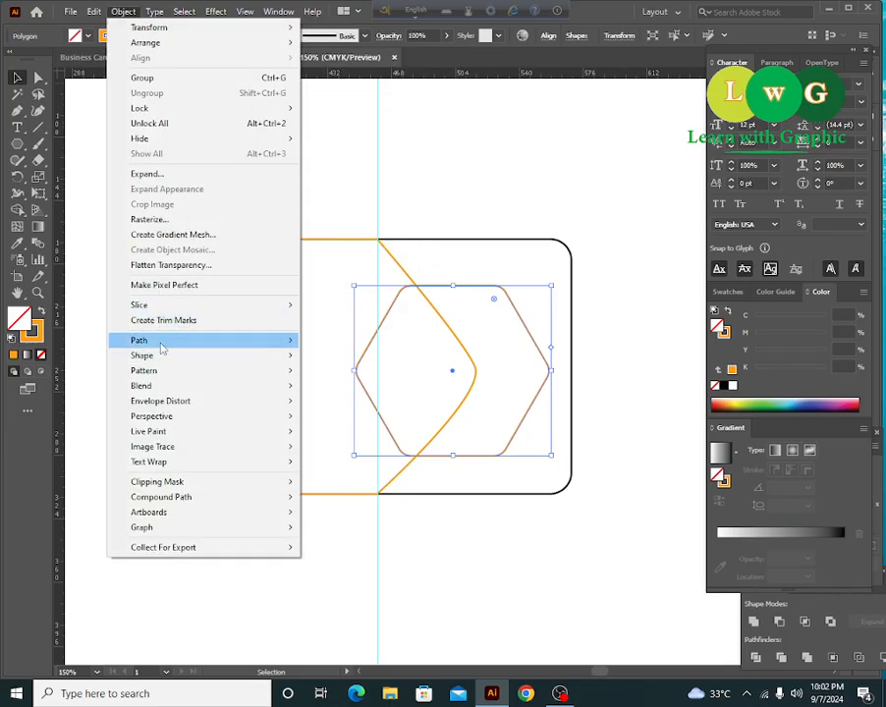
mouse_move(158, 340)
left_click(411, 392)
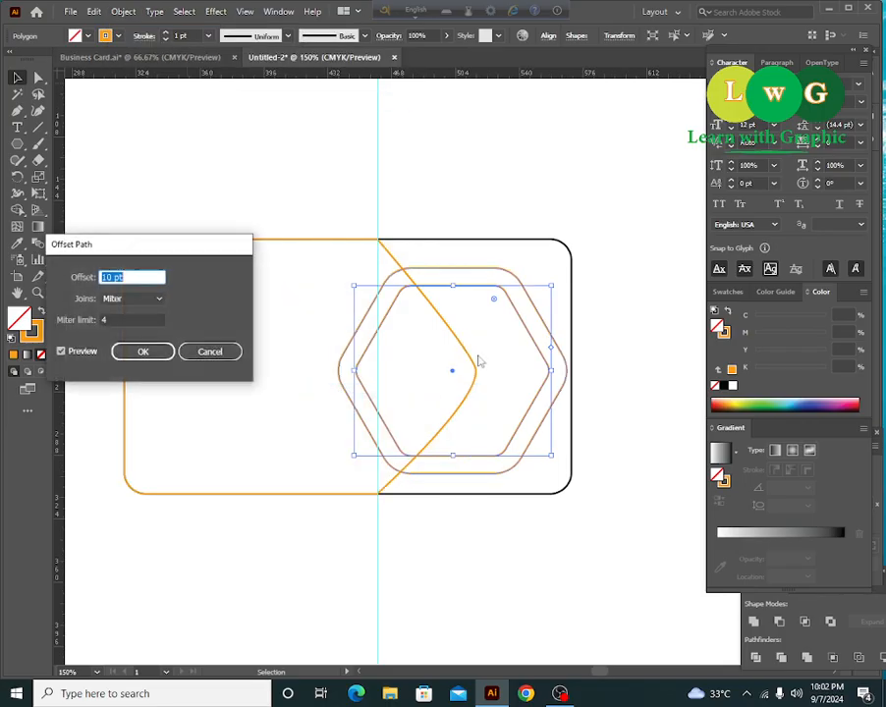
scroll(128, 271, "down", 9)
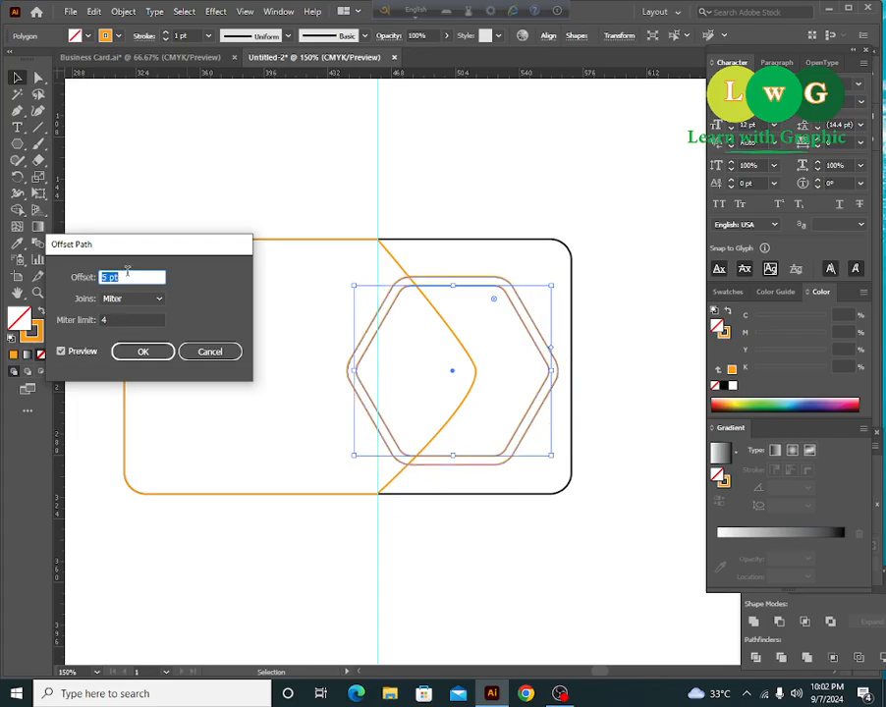
scroll(128, 273, "down", 7)
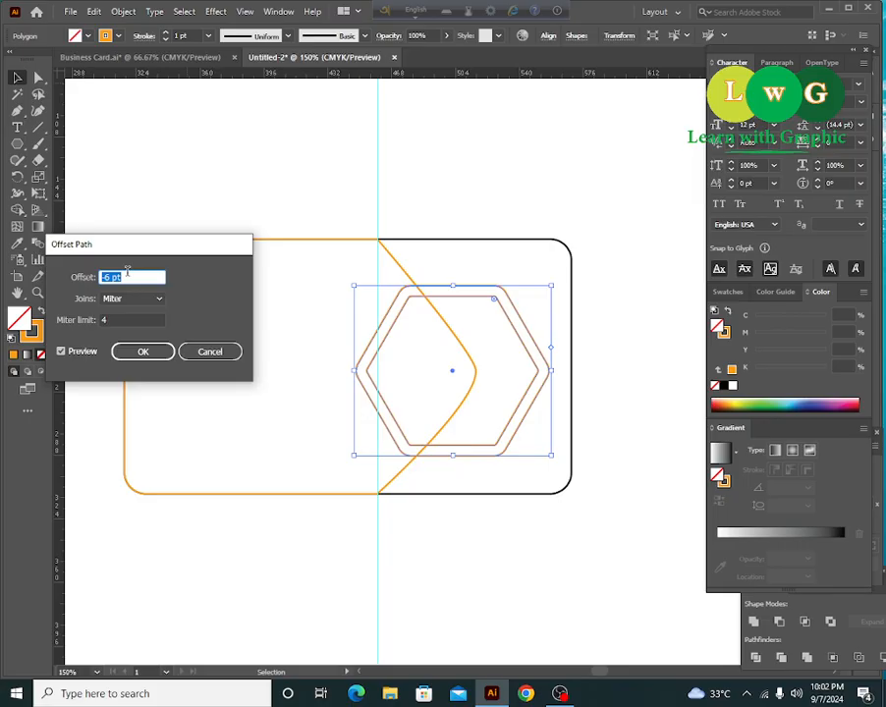
scroll(127, 272, "down", 1)
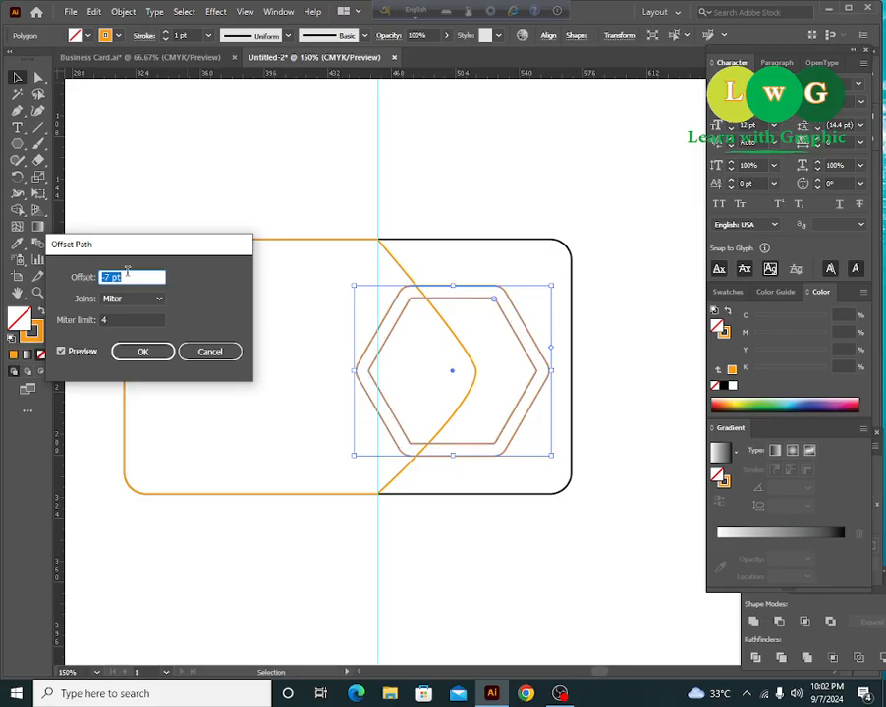
scroll(127, 272, "down", 1)
left_click(149, 354)
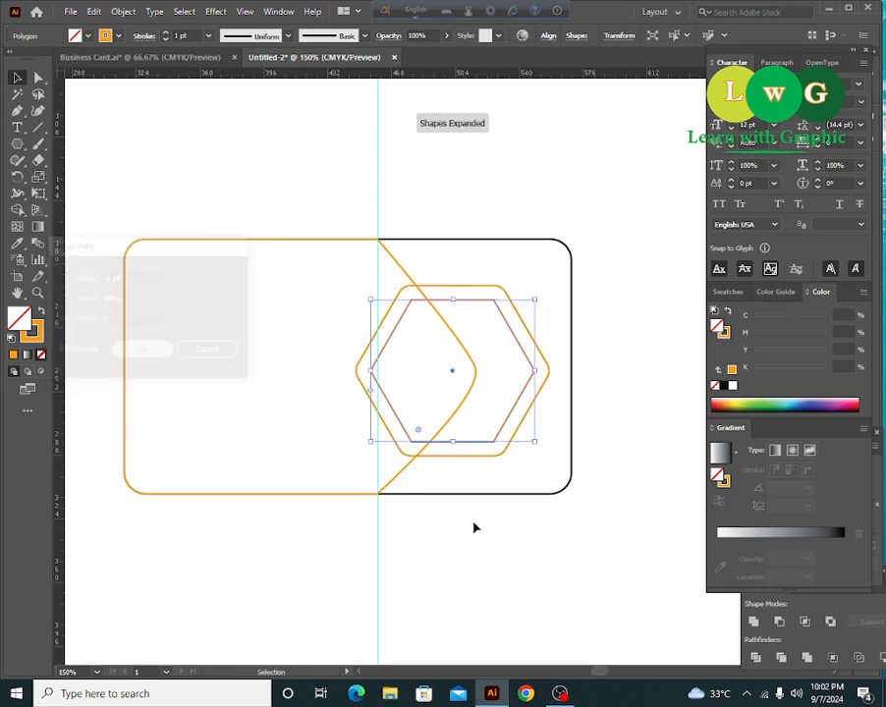
- Round all corners of the inner hexagon to a radius of about 6.6 pt and deselect it
left_click(37, 78)
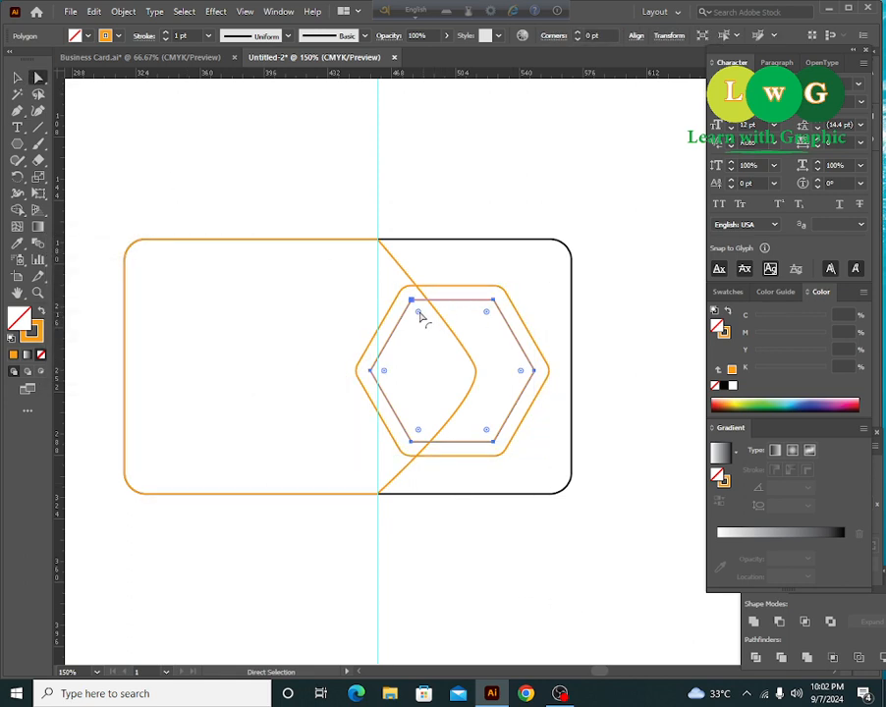
left_click_drag(418, 314, 419, 315)
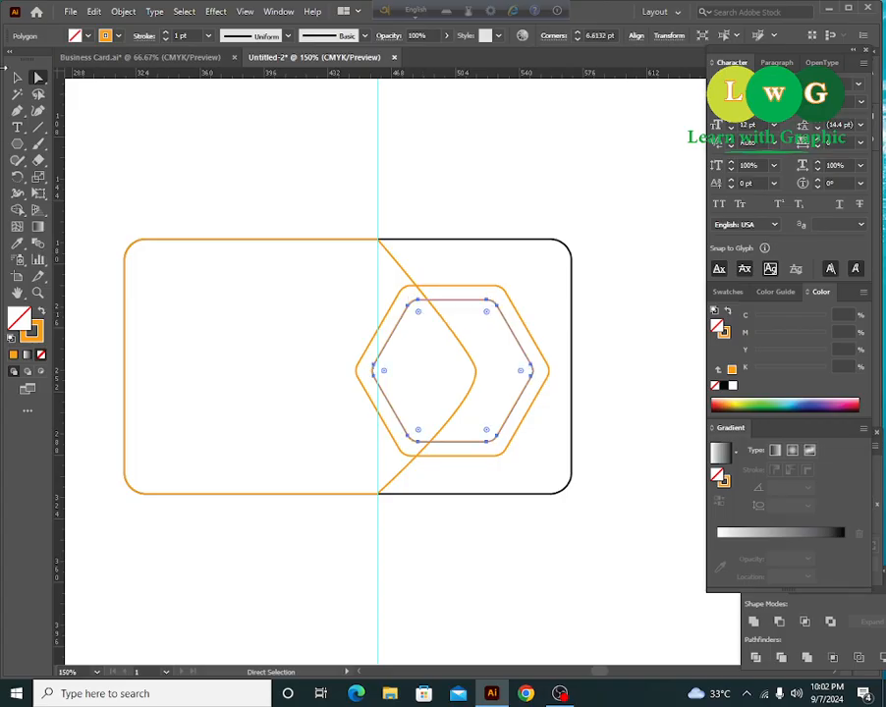
key("v")
left_click(247, 200)
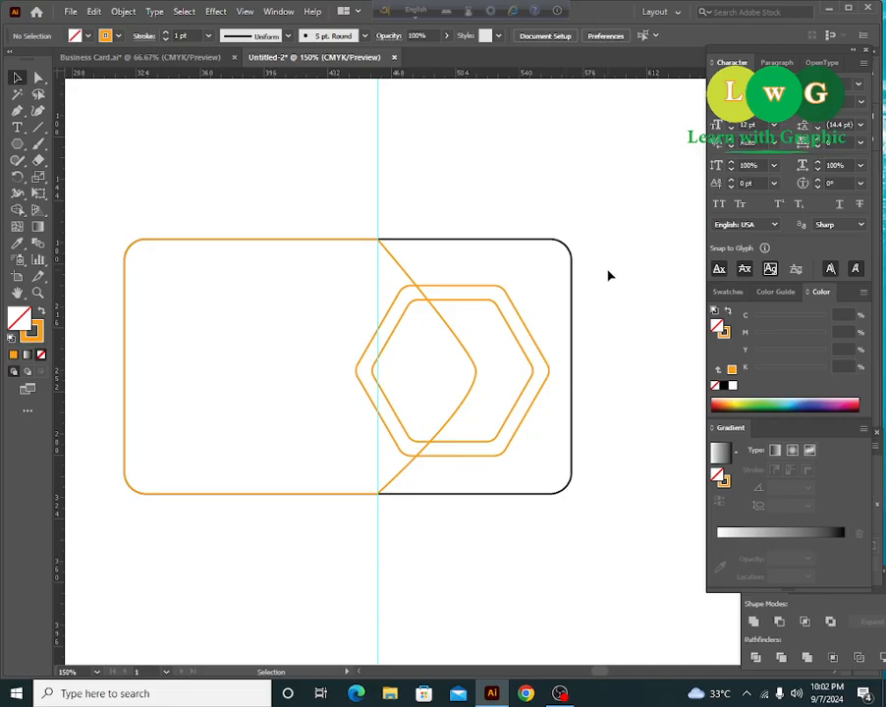
- Split the curved orange shape and the outer hexagon into separate areas where they overlap, using Shape Builder
left_click(389, 259, "ctrl")
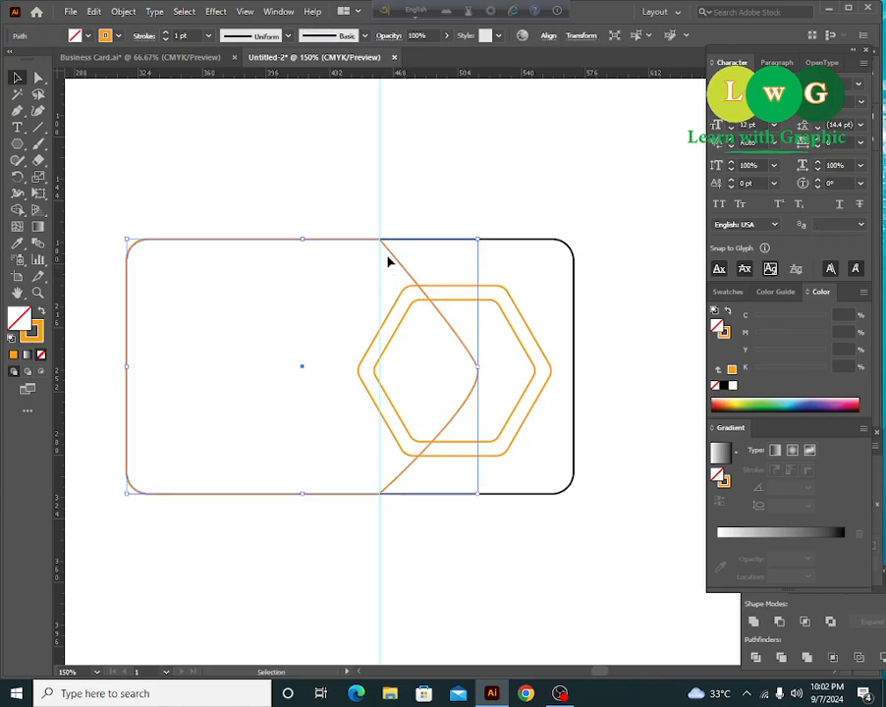
left_click(398, 272)
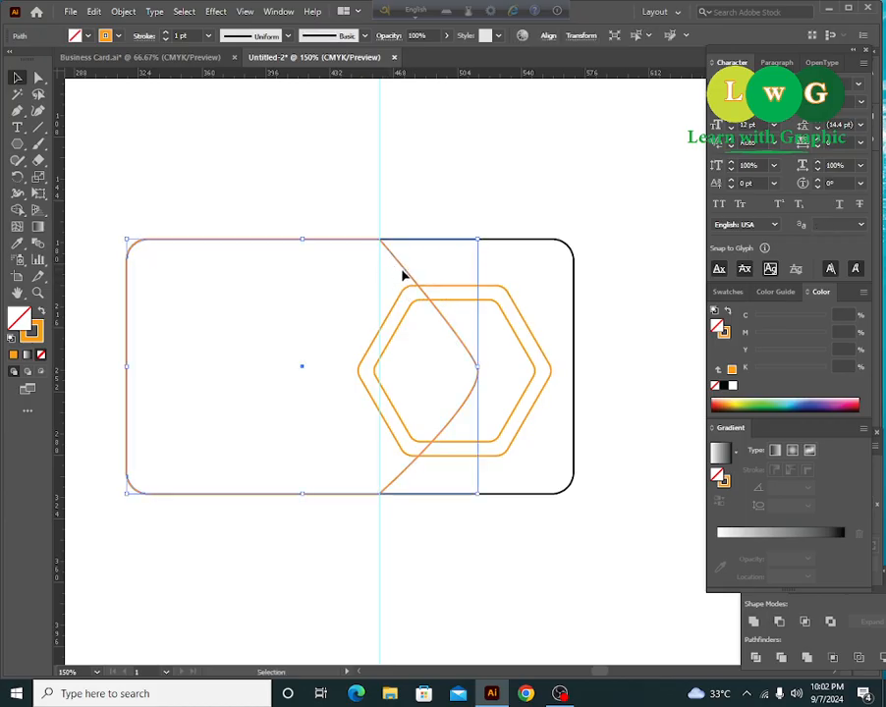
left_click(494, 292, "shift")
left_click(501, 295, "shift")
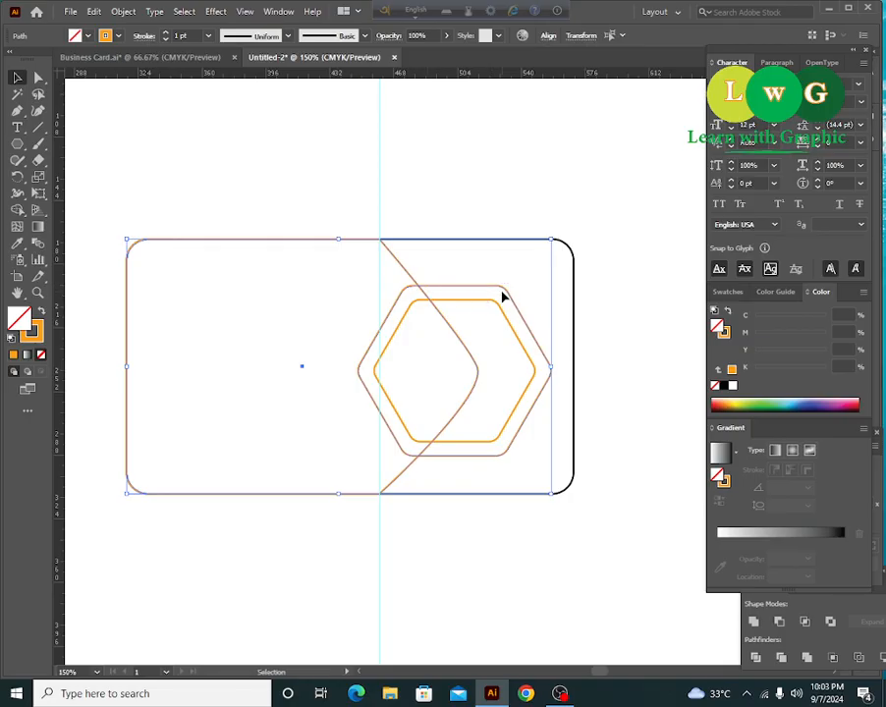
left_click(18, 210)
left_click(386, 351)
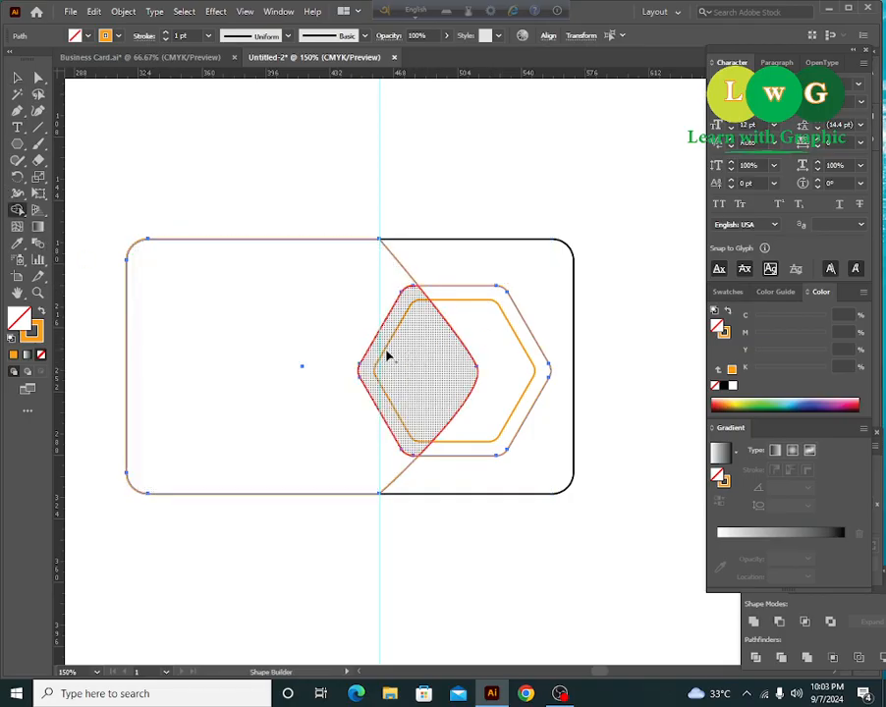
left_click(508, 362)
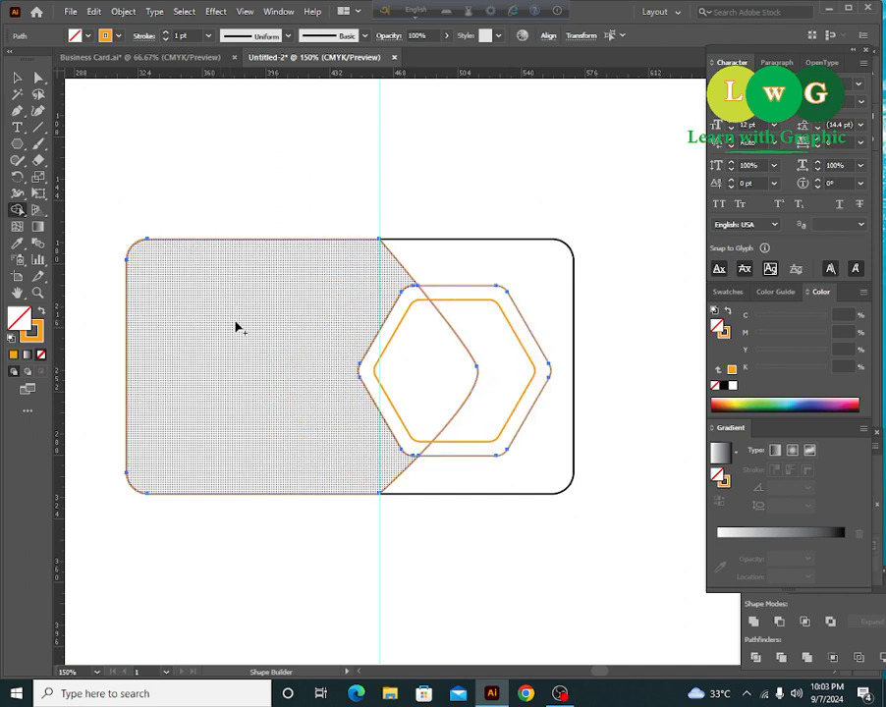
left_click(17, 76)
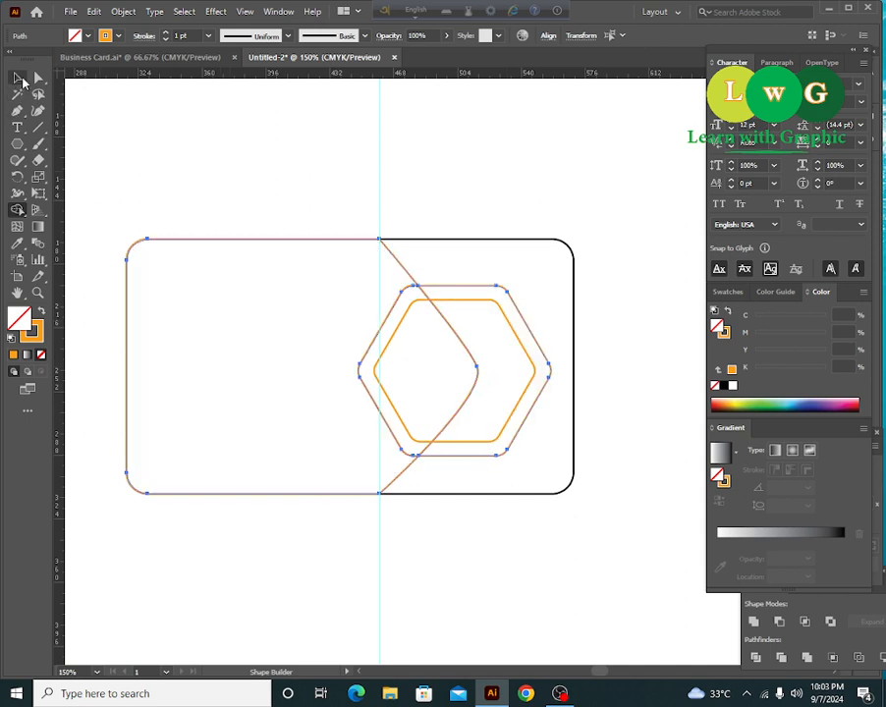
left_click(222, 147)
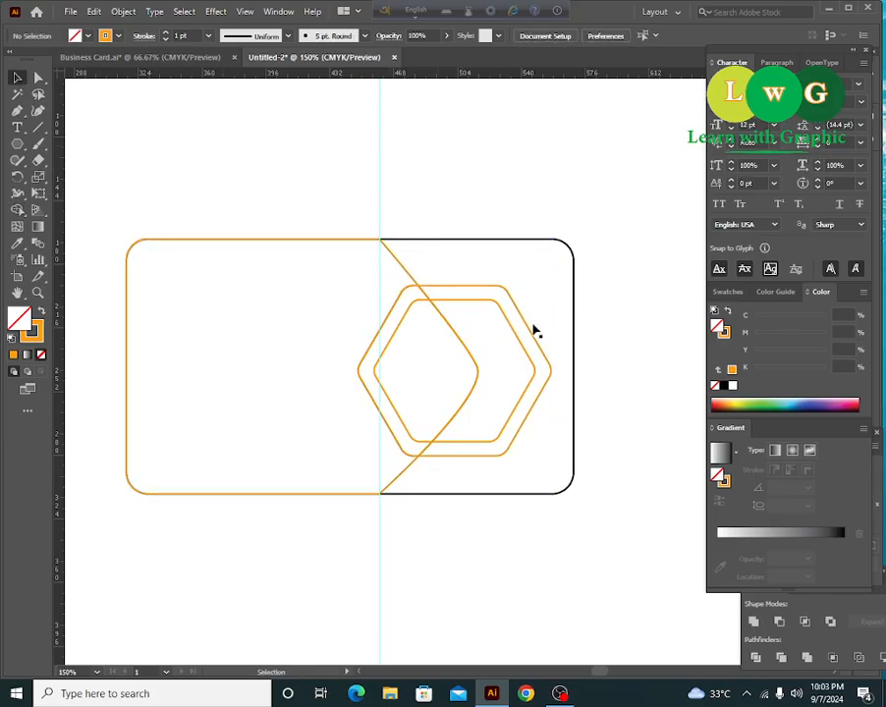
- Swap fill and stroke on the inner hexagon so it is solid orange without an outline
left_click(482, 305)
key("ctrl")
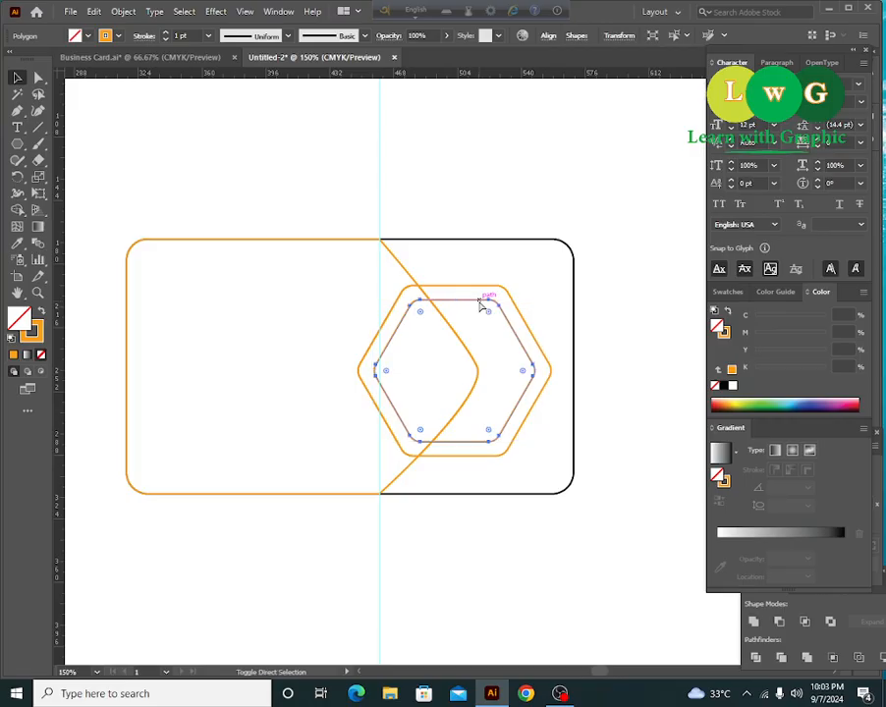
left_click(40, 310)
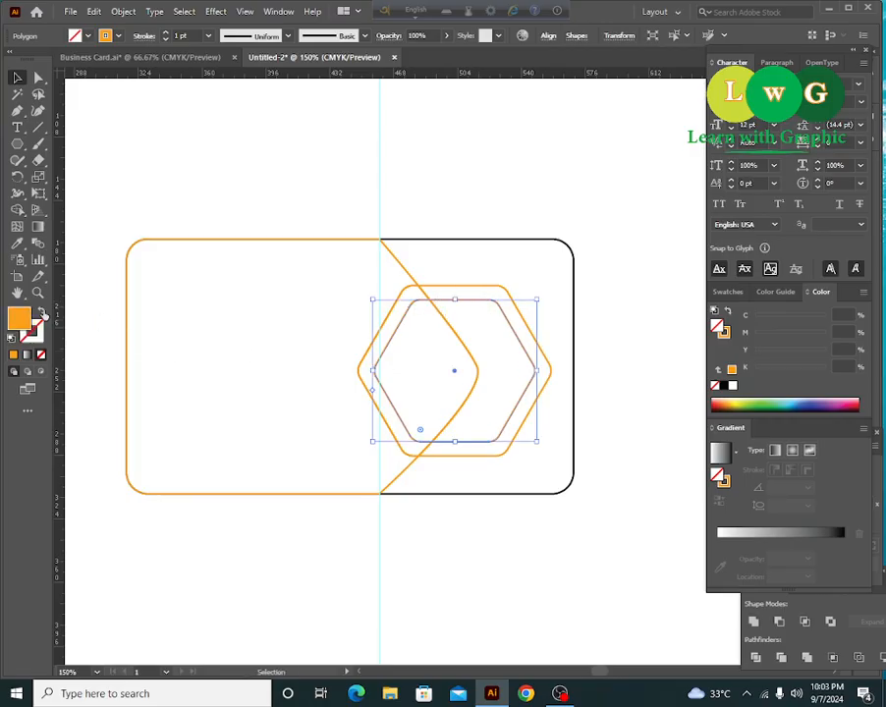
left_click(402, 533)
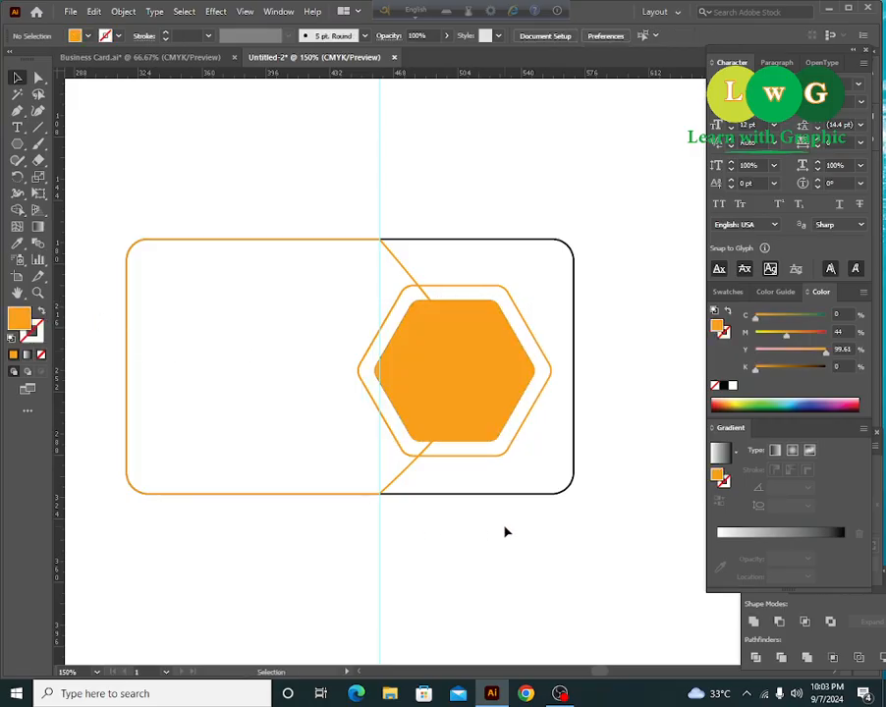
- Fill the outer hexagon's right piece with black sampled from the card outline using the Eyedropper, leaving it without a stroke
left_click(479, 288)
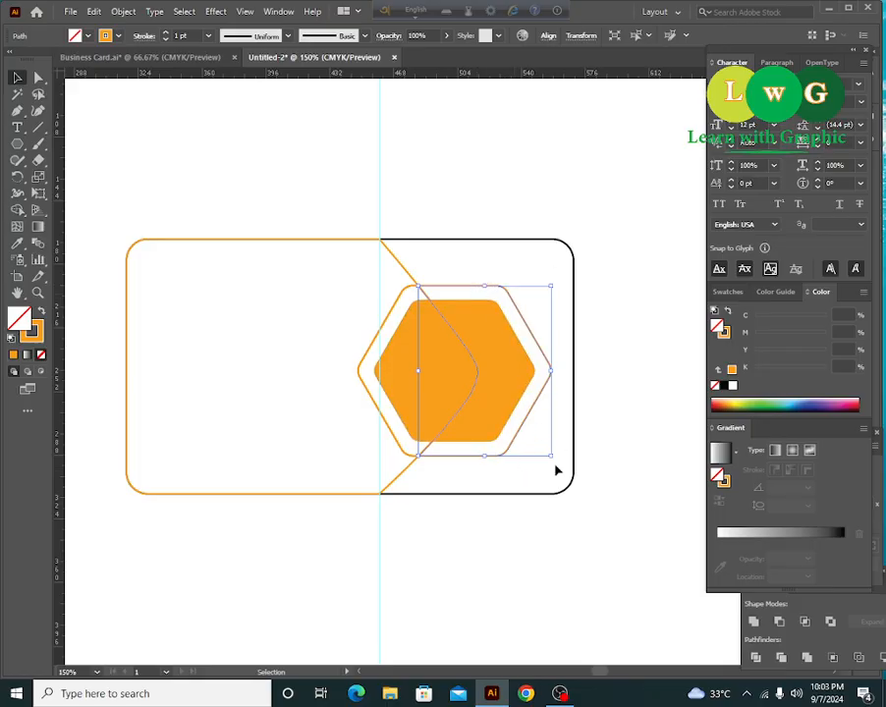
key("i")
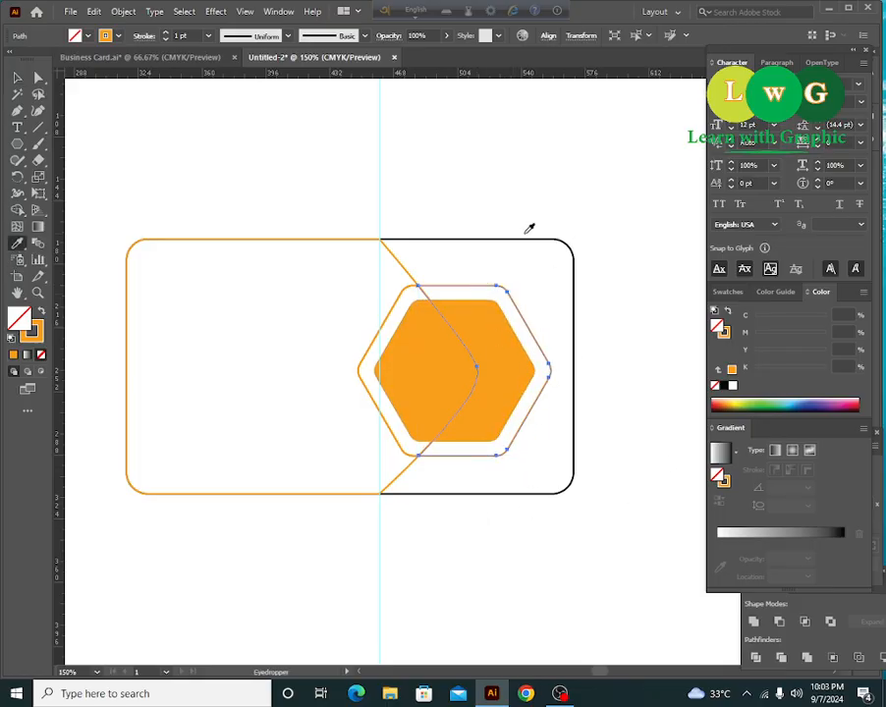
left_click(528, 233)
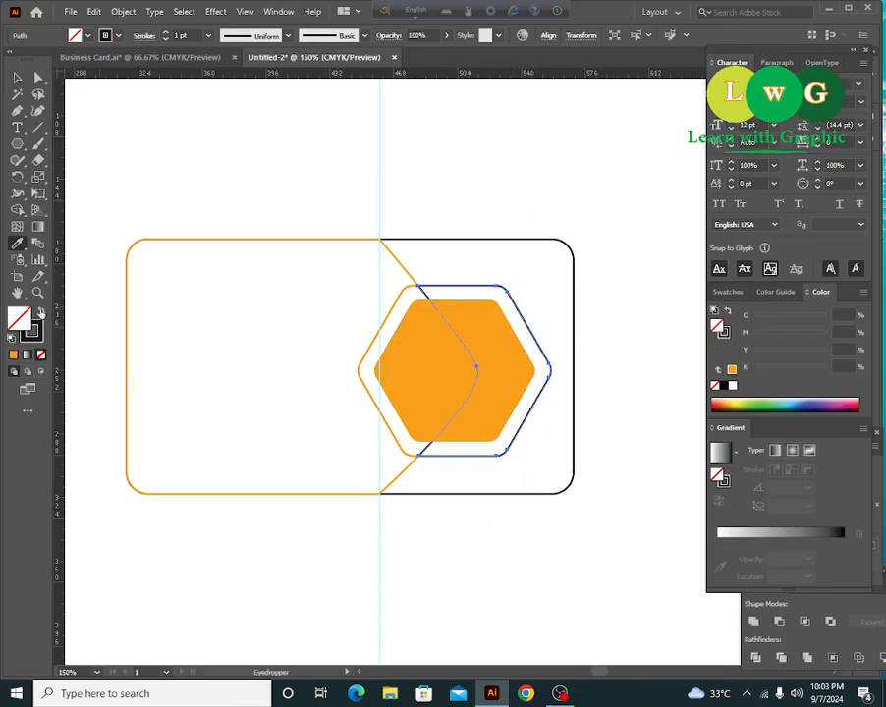
left_click(41, 312)
left_click(17, 76)
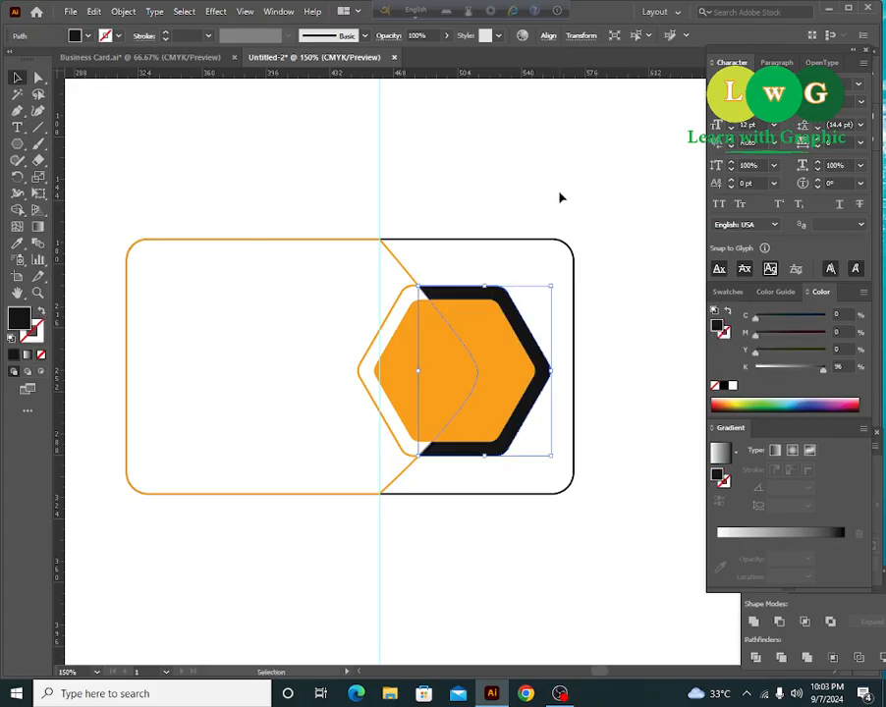
left_click(528, 273)
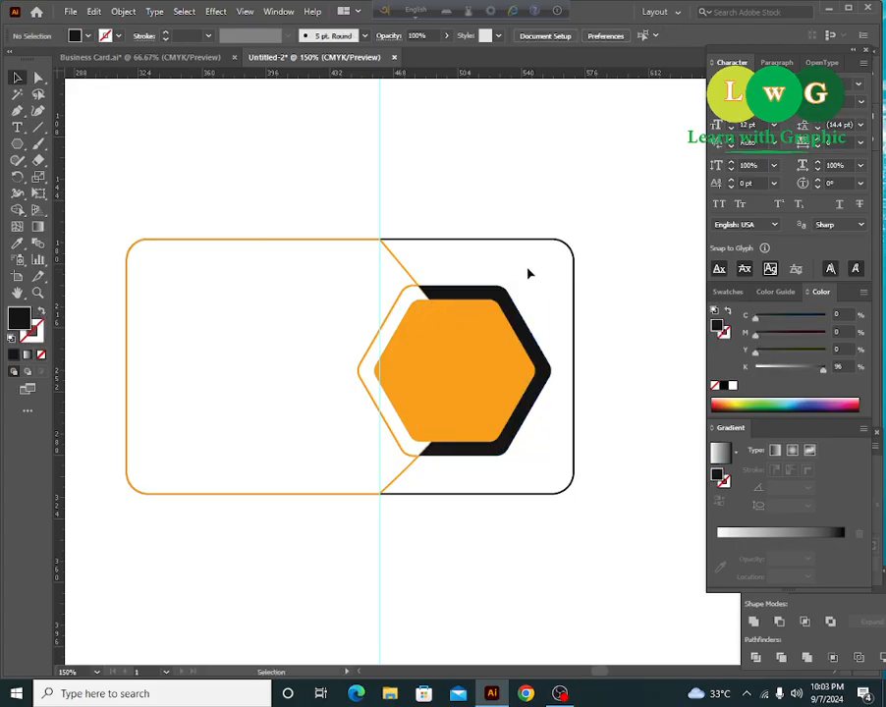
- Swap fill and stroke on the outer hexagon's left piece so it is solid orange, and deselect it
left_click(390, 319)
left_click(39, 312)
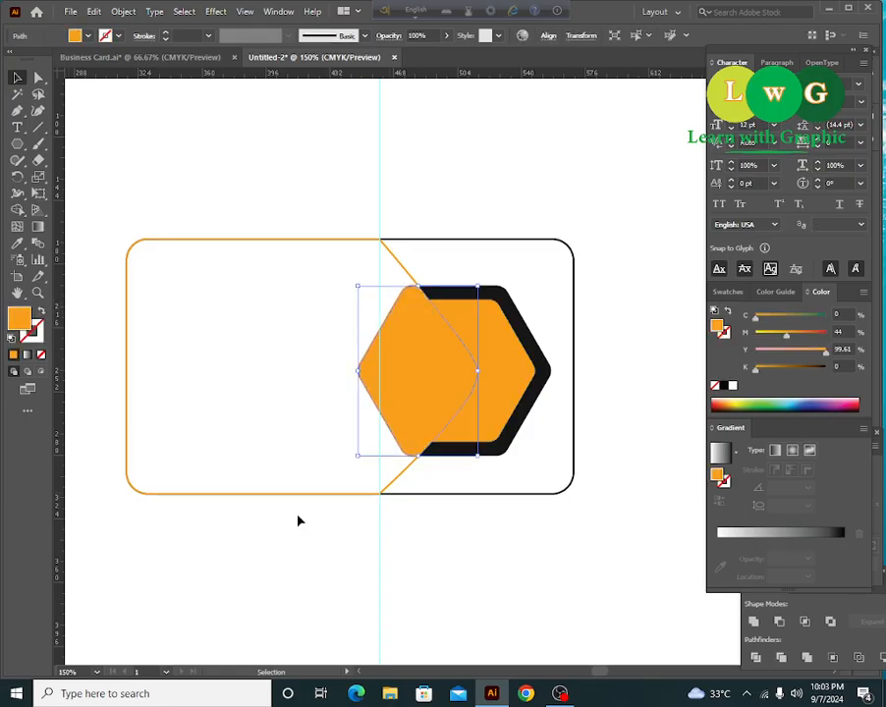
left_click(462, 544)
- Select the inner orange hexagon
left_click(458, 329)
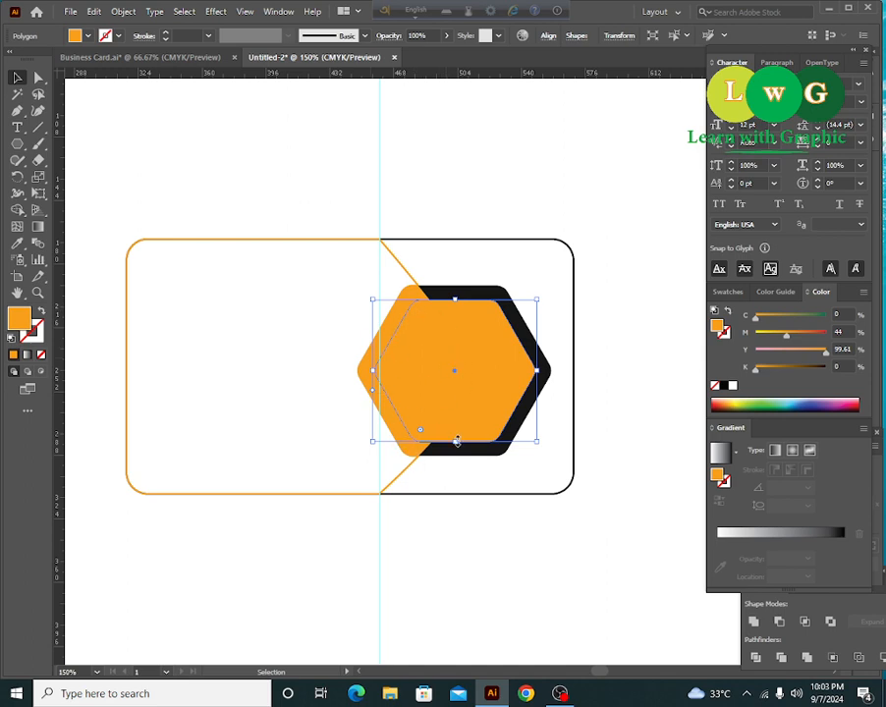
key("a")
key("ctrl+plus")
key("ctrl+plus")
key("ctrl+plus")
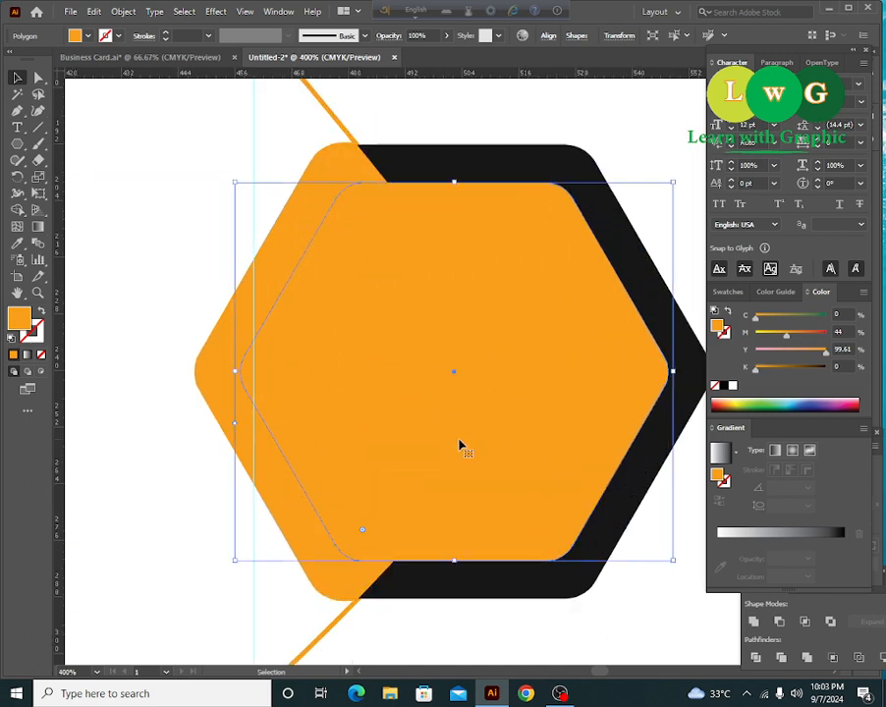
key("space")
left_click_drag(465, 427, 496, 421)
key("v")
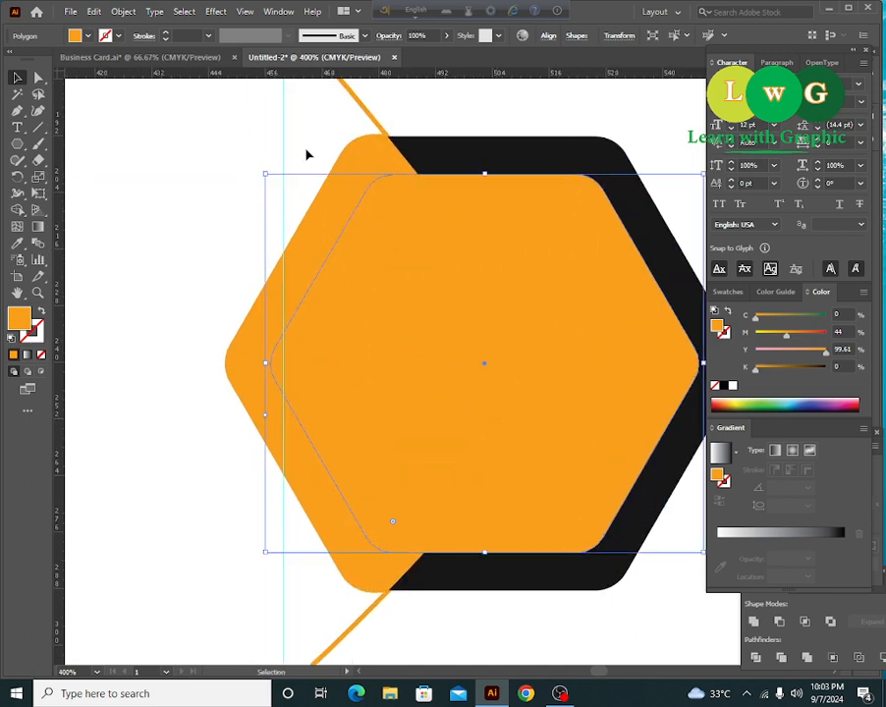
left_click(216, 11)
mouse_move(245, 168)
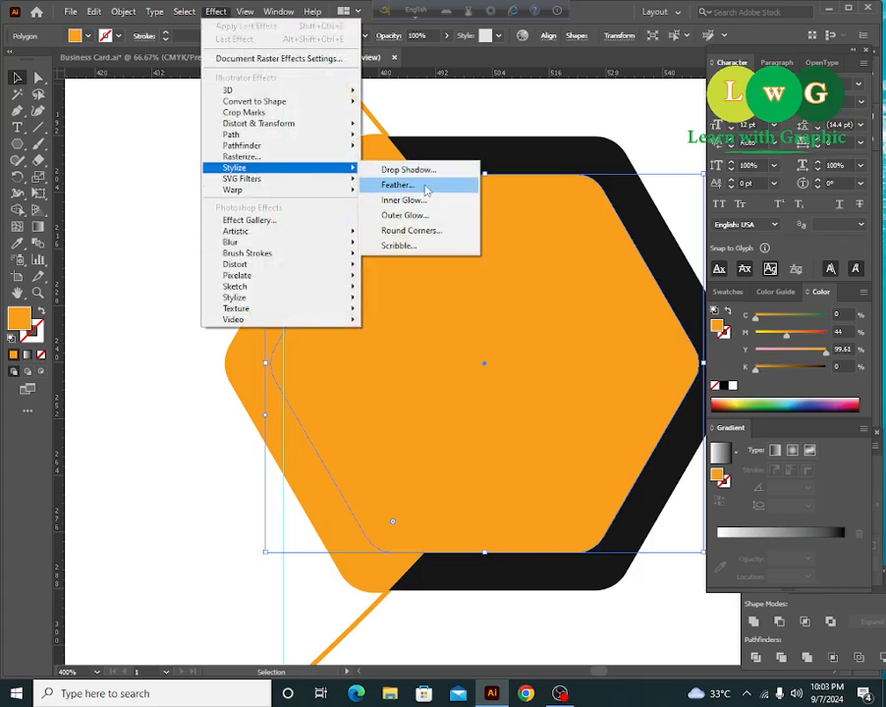
left_click(423, 170)
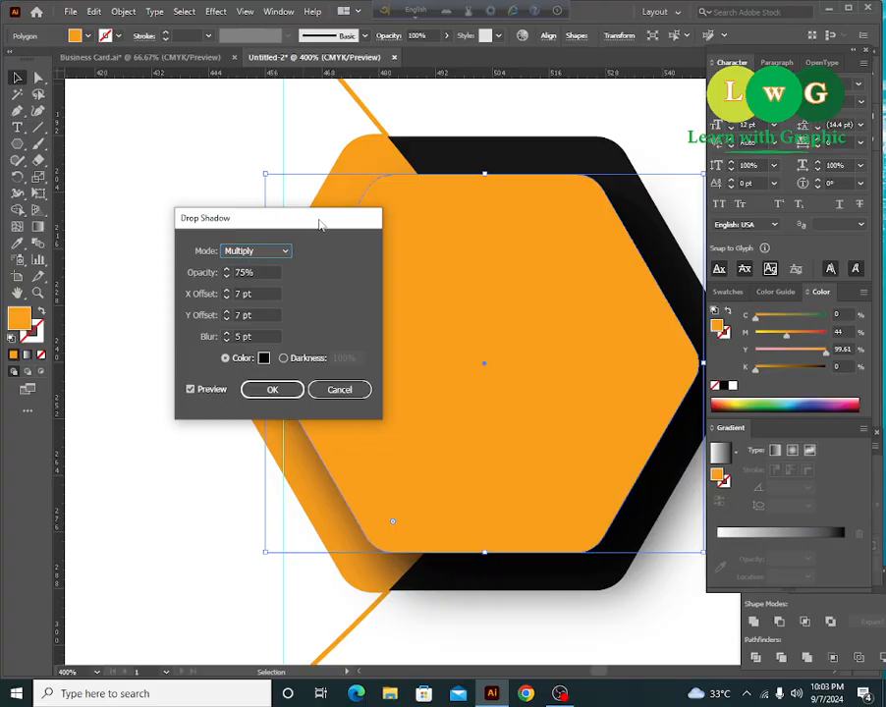
left_click_drag(320, 225, 817, 310)
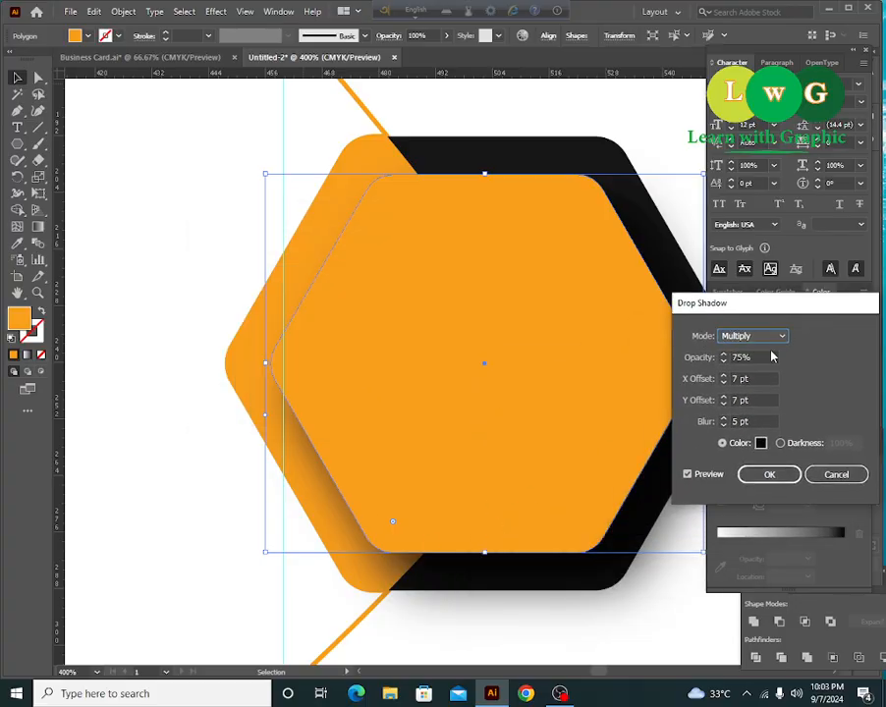
left_click(725, 382)
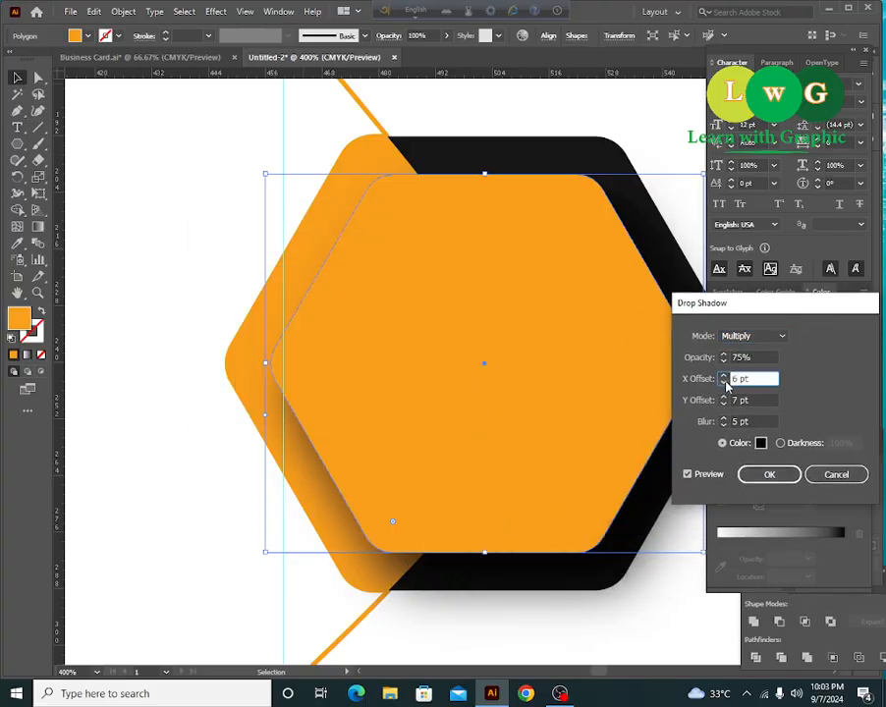
left_click(725, 382)
left_click(725, 383)
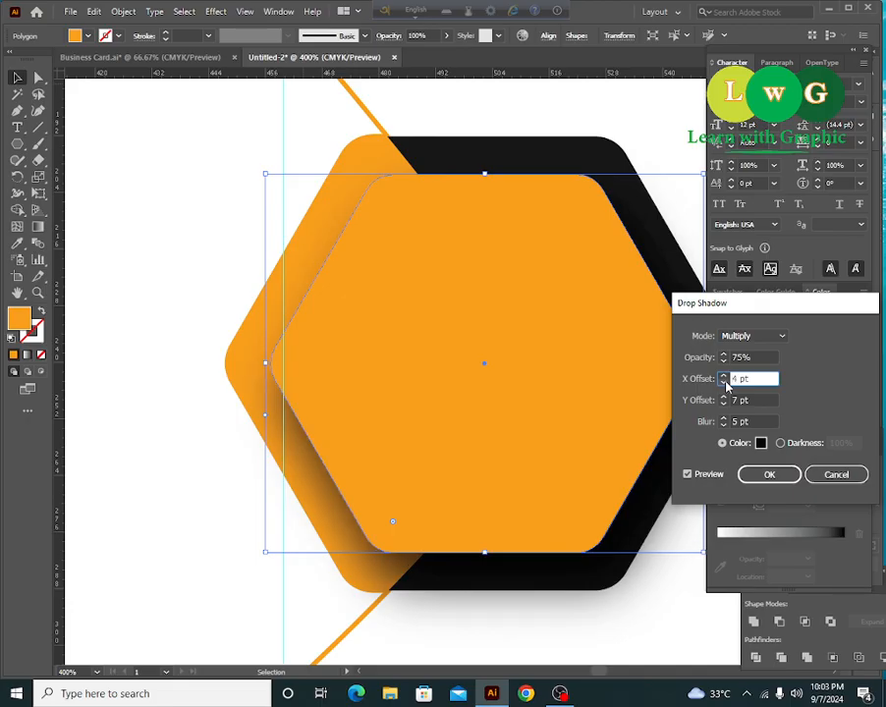
left_click(726, 383)
left_click(725, 382)
left_click(725, 382)
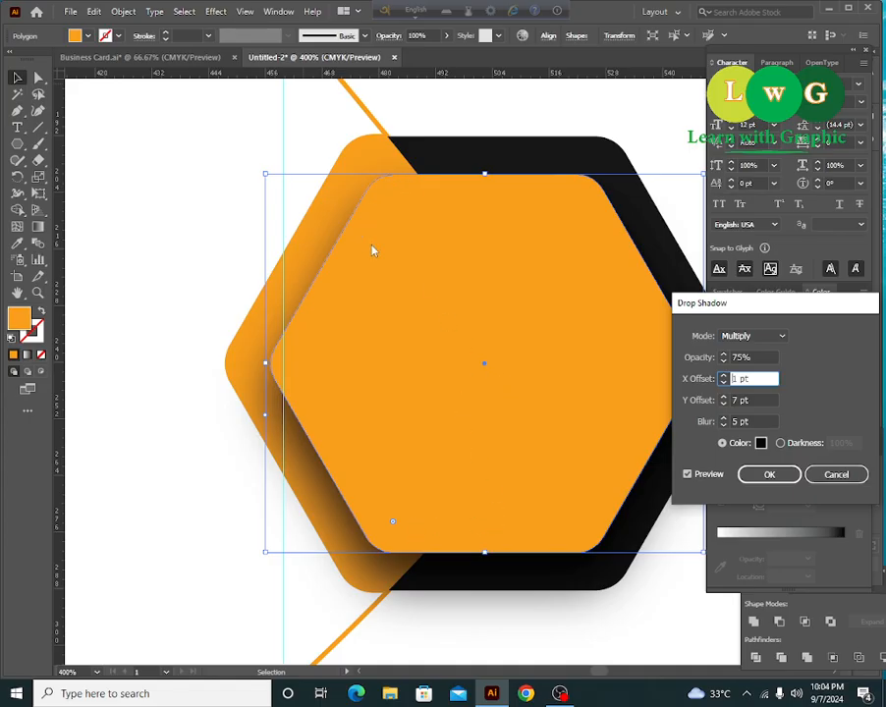
left_click(836, 475)
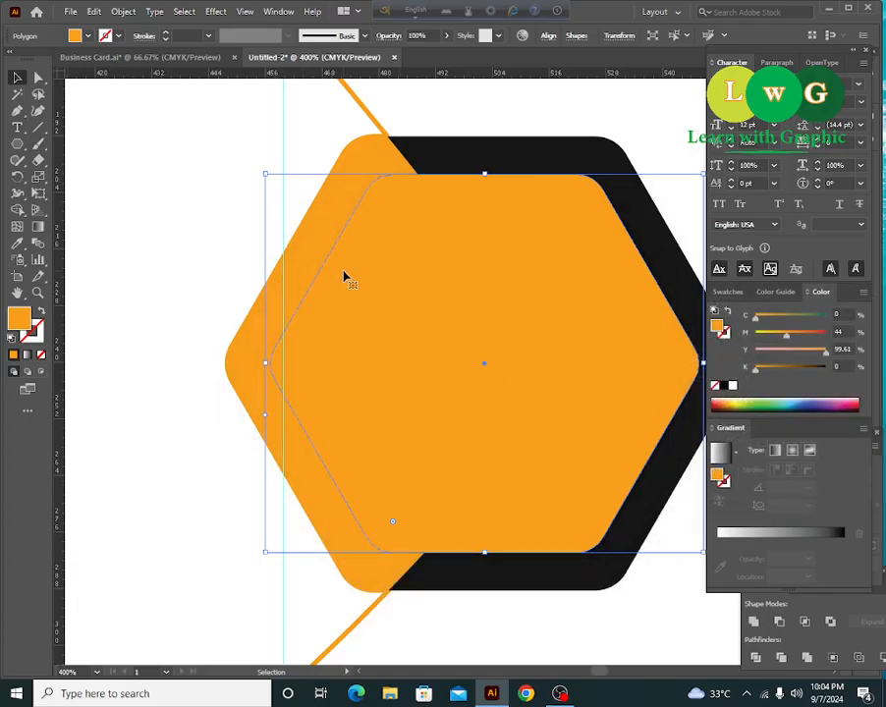
- Stretch a copy of the inner hexagon, placed behind it, toward the left and fill it with a linear gradient from black to white
key("a")
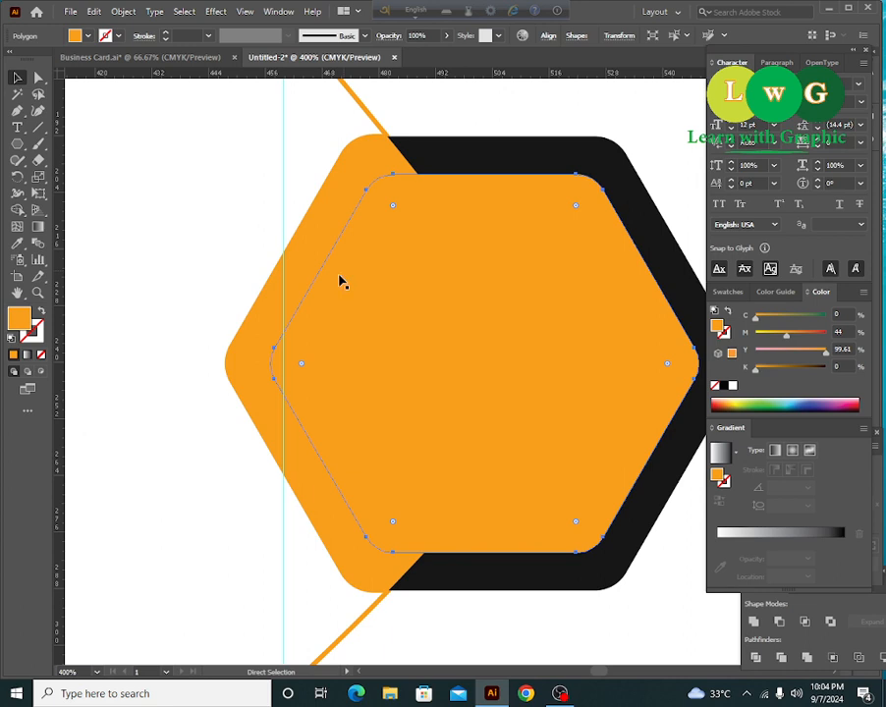
key("v")
left_click_drag(265, 364, 234, 360)
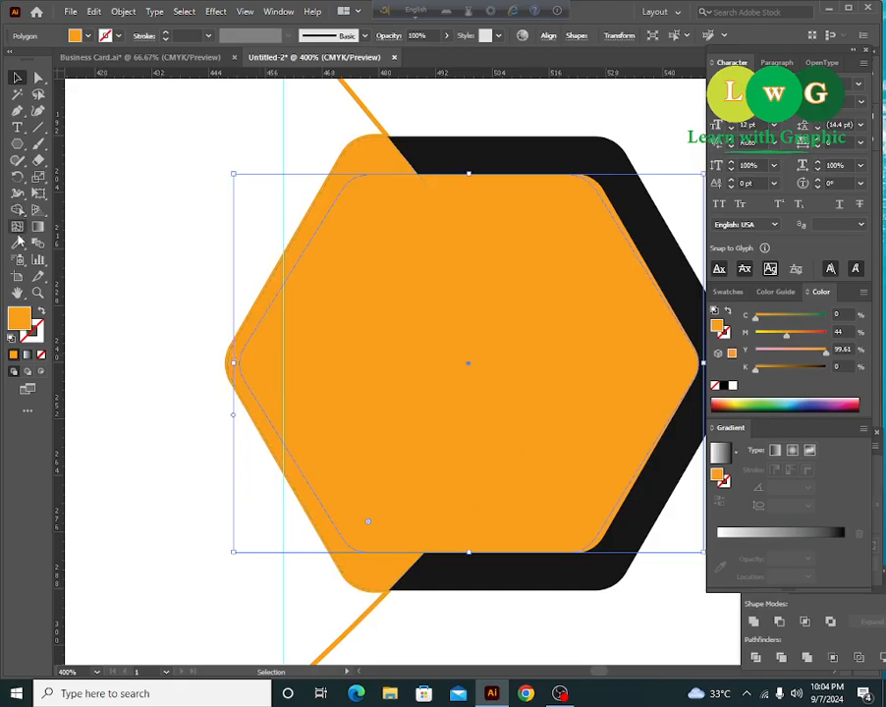
left_click(772, 538)
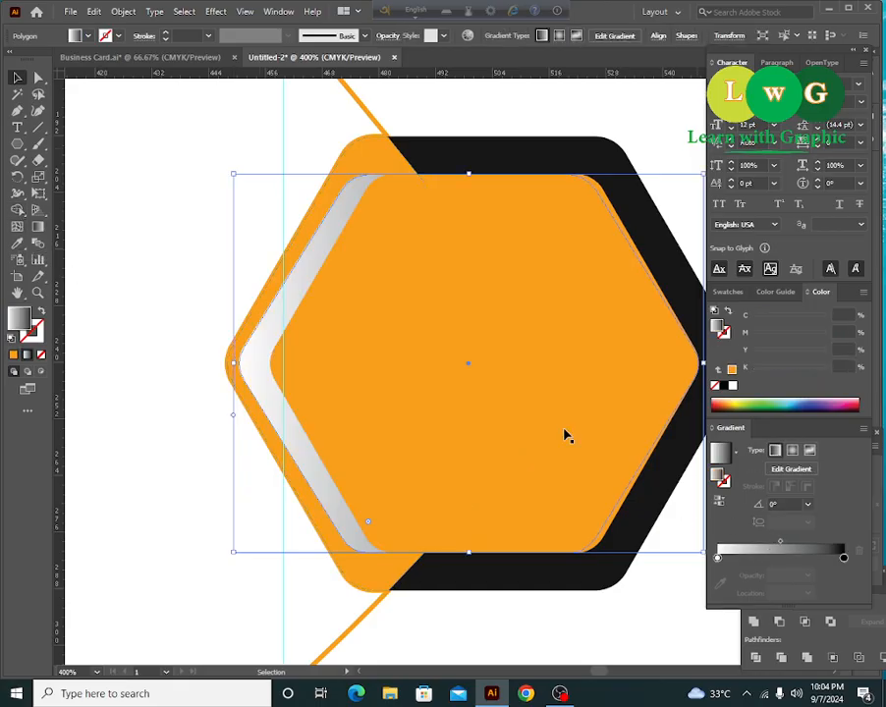
left_click(719, 501)
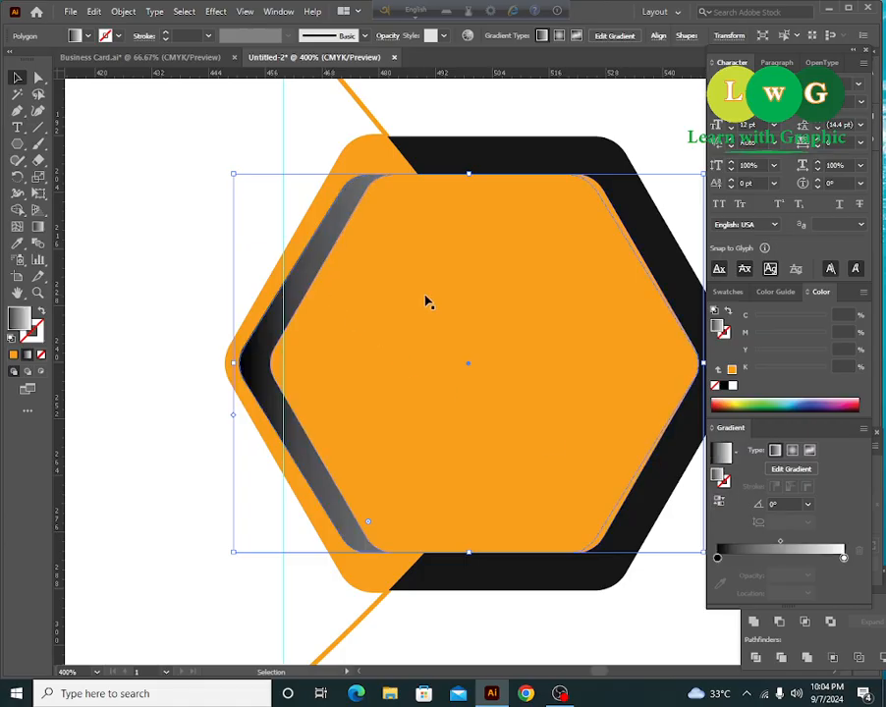
- Apply a Feather effect with an increased radius to the gradient hexagon, pull its left edge slightly inward and deselect it
left_click(216, 11)
mouse_move(324, 168)
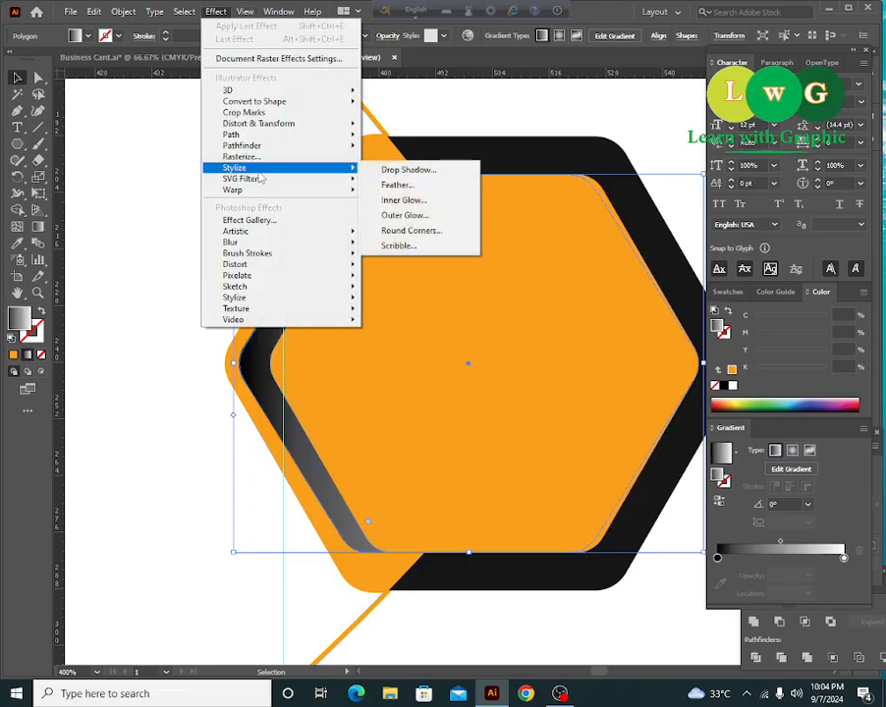
left_click(440, 189)
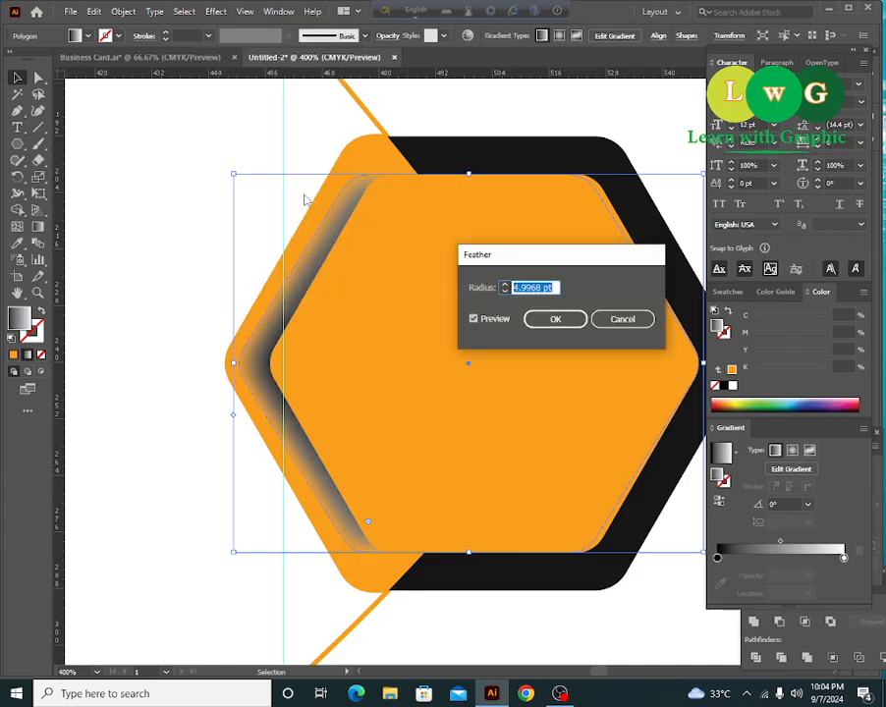
left_click(556, 319)
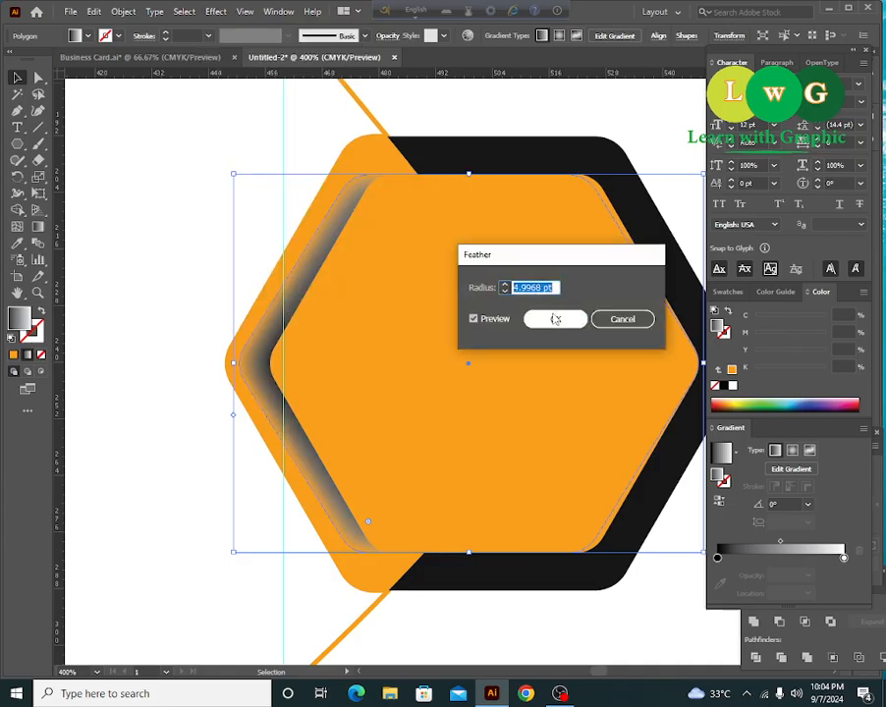
type("7.5")
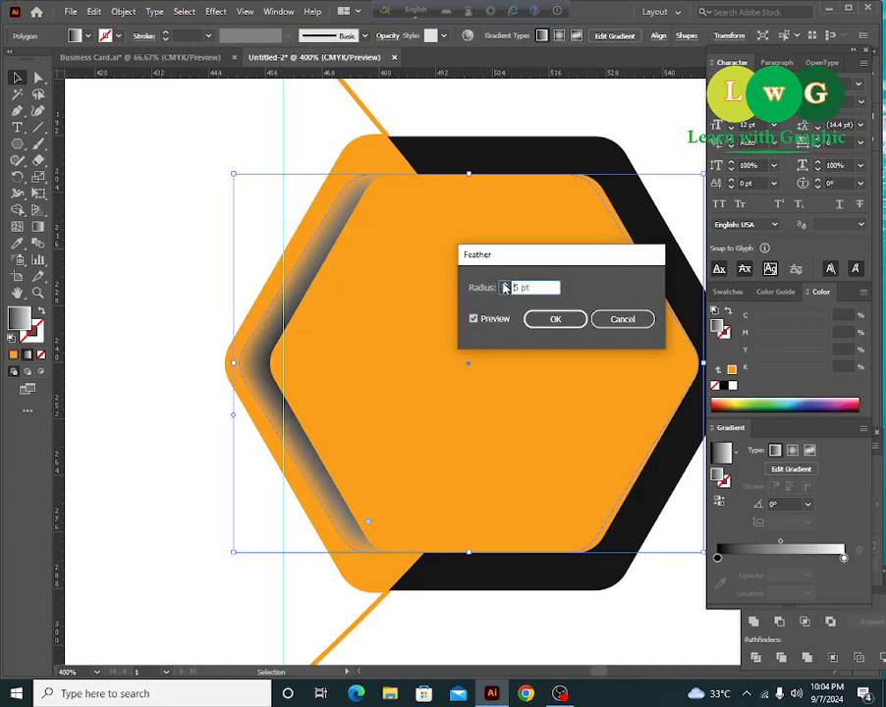
key("Tab")
key("Up")
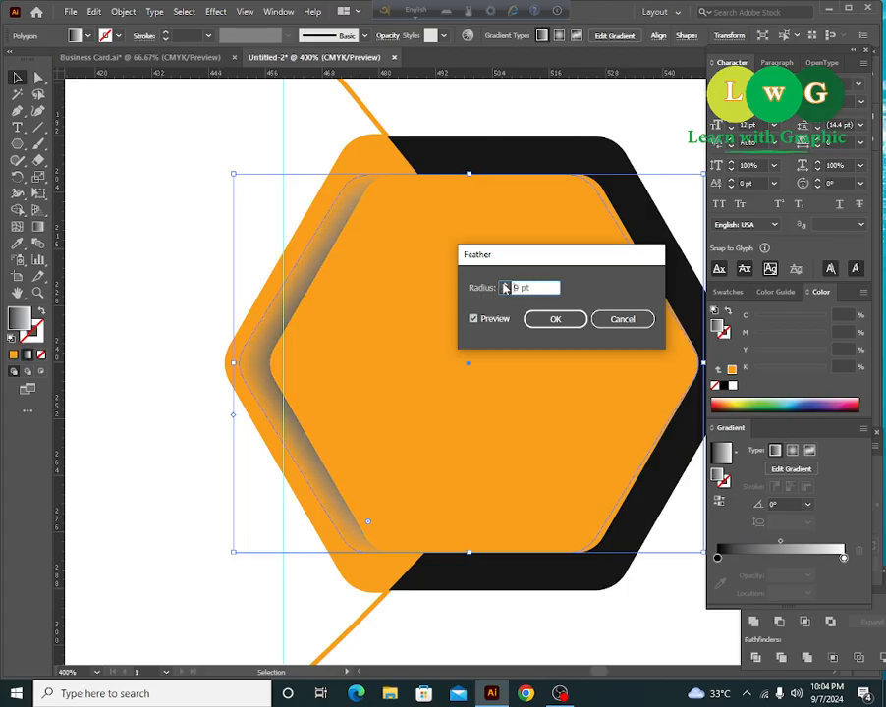
key("Up")
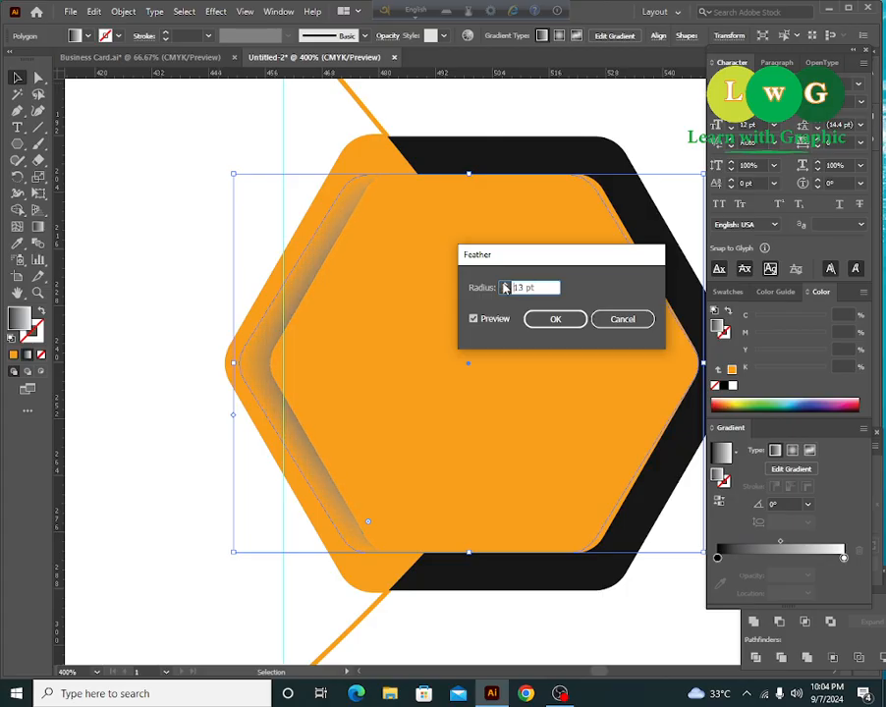
key("Up")
key("Up")
left_click(556, 320)
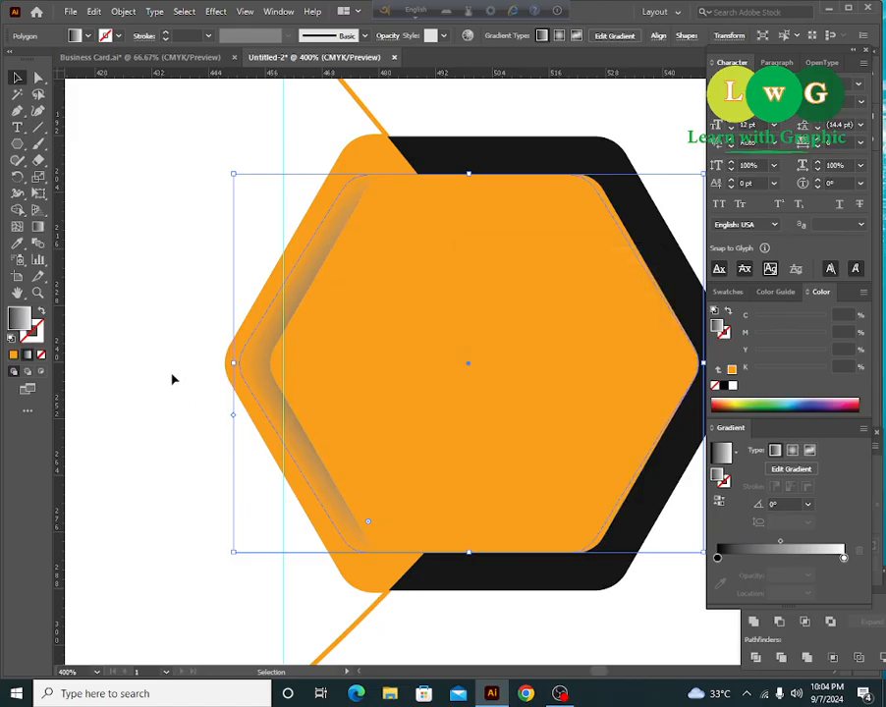
left_click_drag(234, 363, 239, 364)
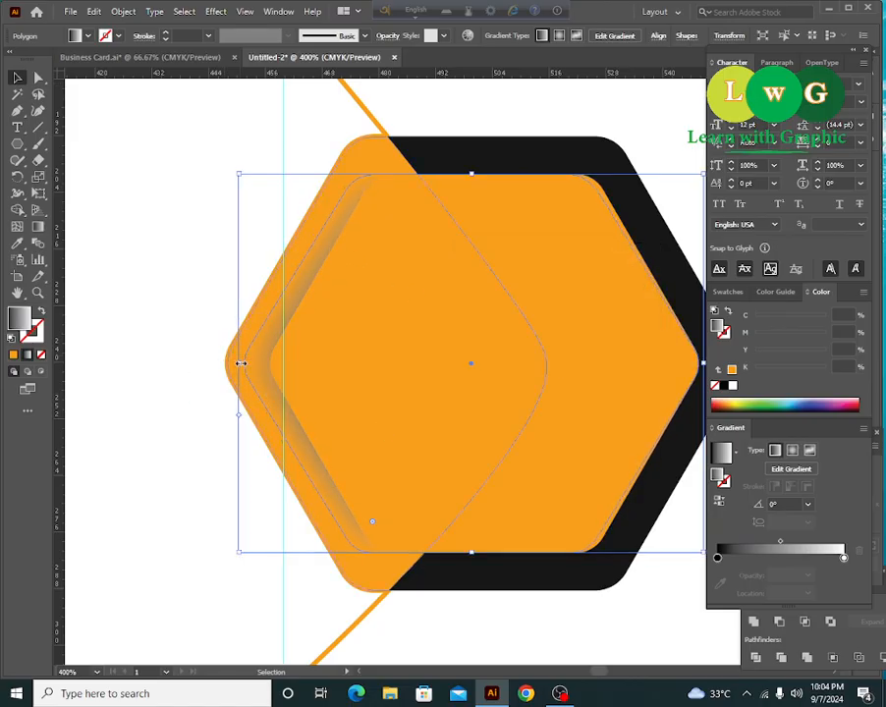
left_click(171, 293)
- Fill the curved shape on the card's left part with the outer hexagon's black using the Eyedropper, and deselect it
key("ctrl+minus")
key("ctrl+minus")
key("ctrl+minus")
key("ctrl+minus")
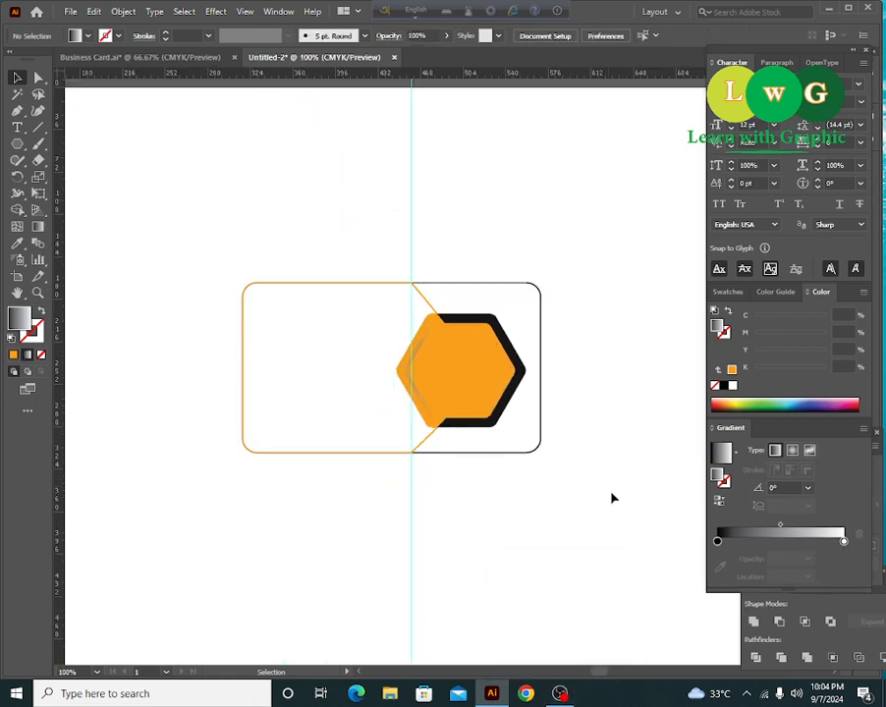
scroll(520, 509, "left", 1)
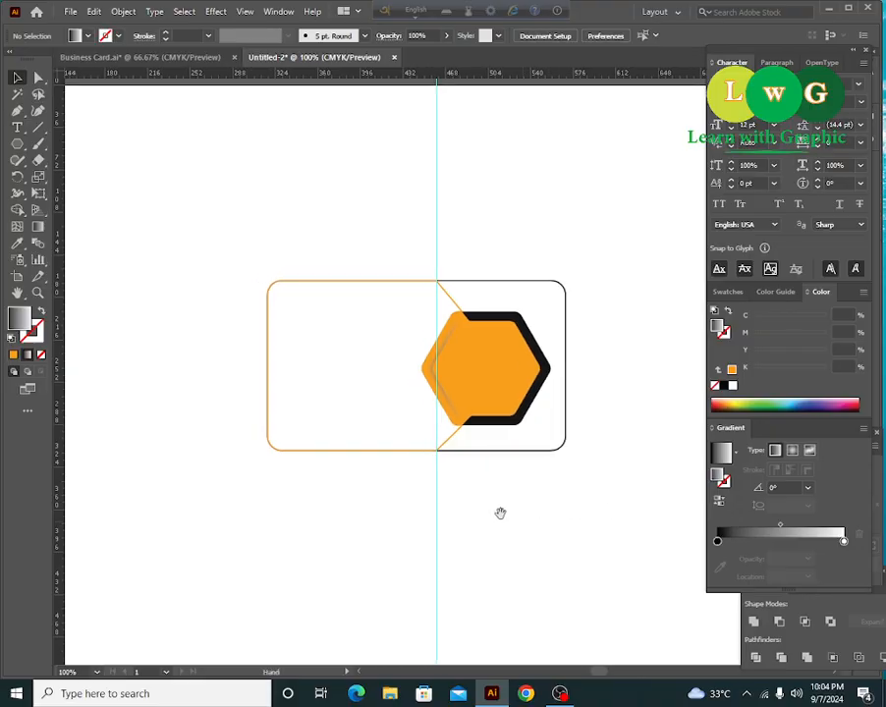
left_click(288, 286)
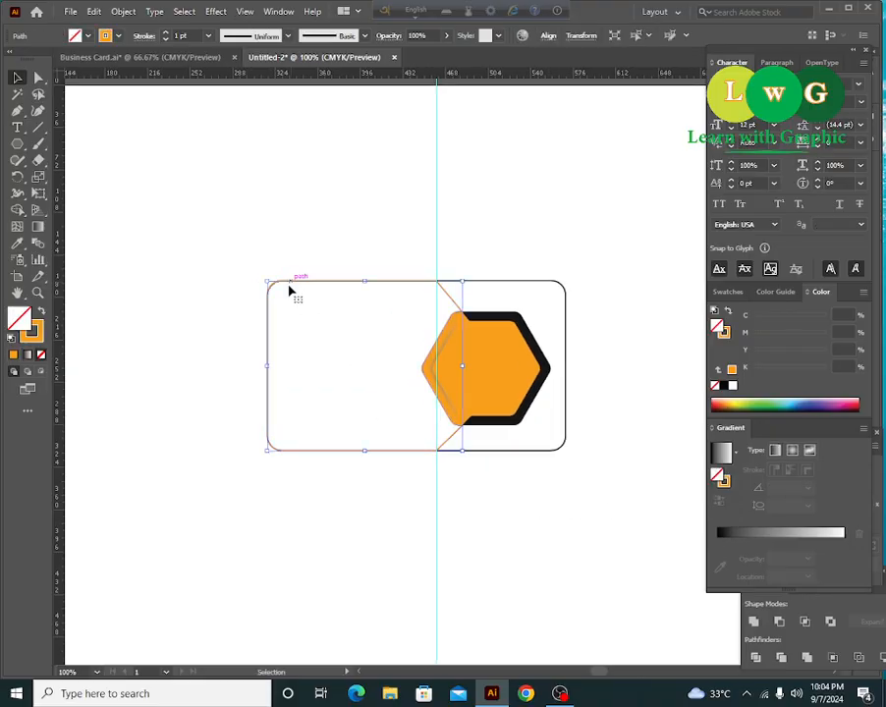
left_click(16, 243)
left_click(524, 311)
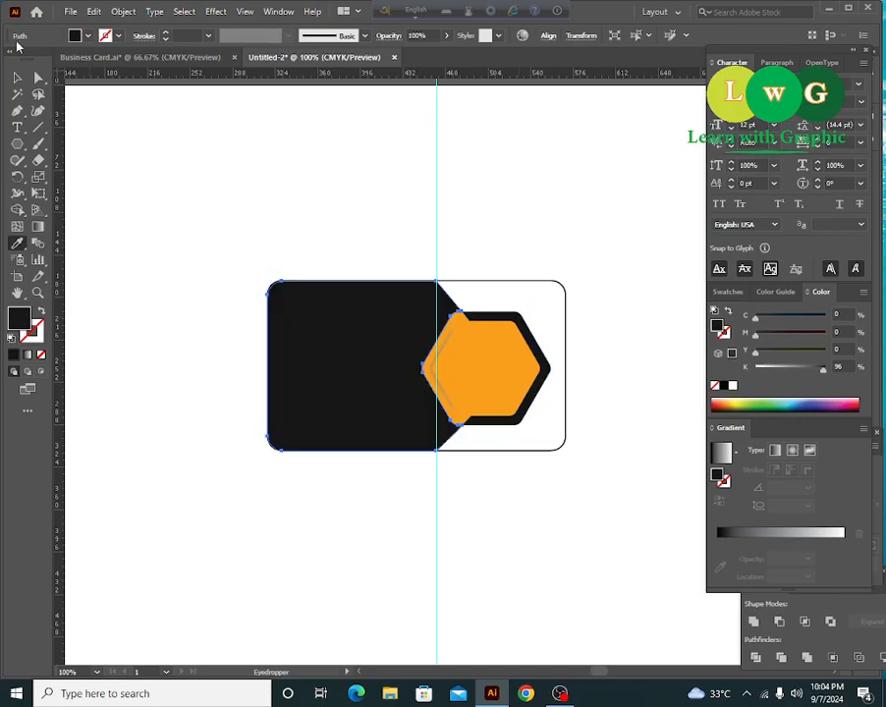
left_click(17, 77)
left_click(430, 541)
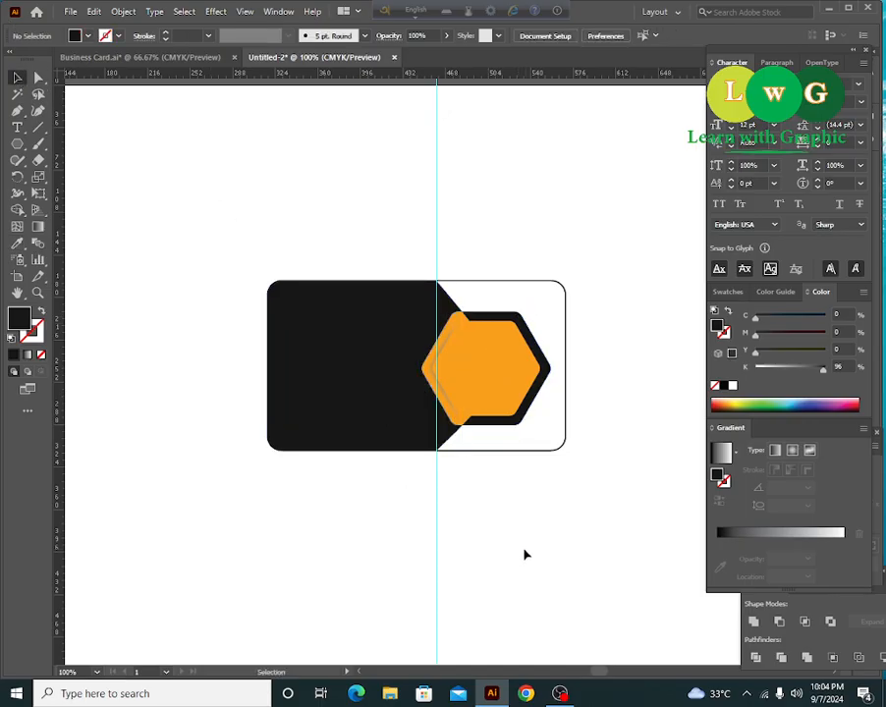
- Set the black value of the outer hexagon and the curved left shape to 95% and deselect them
key("ctrl+plus")
key("ctrl+plus")
key("ctrl+plus")
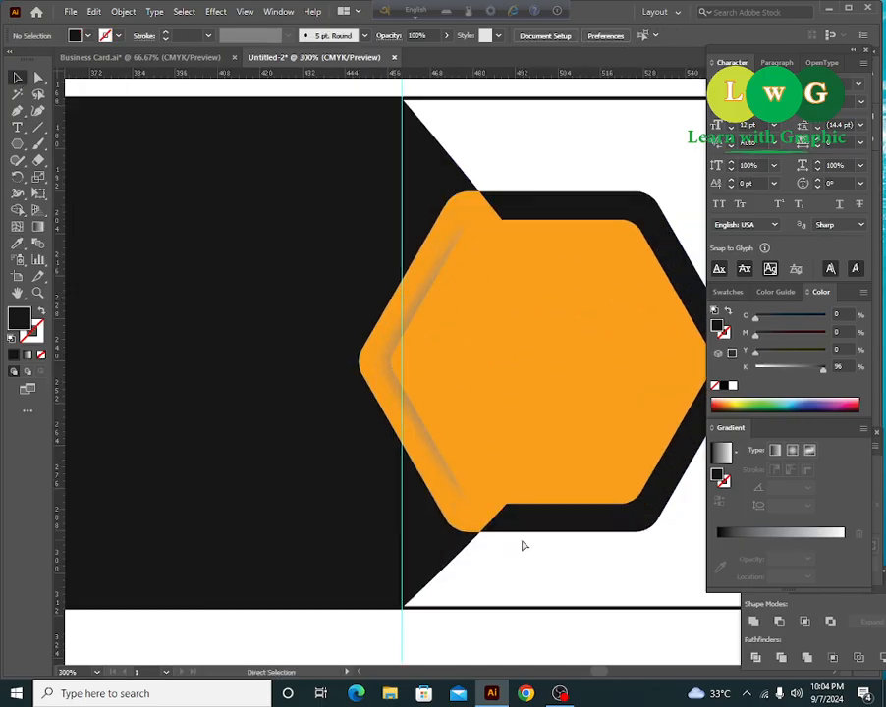
left_click(579, 526)
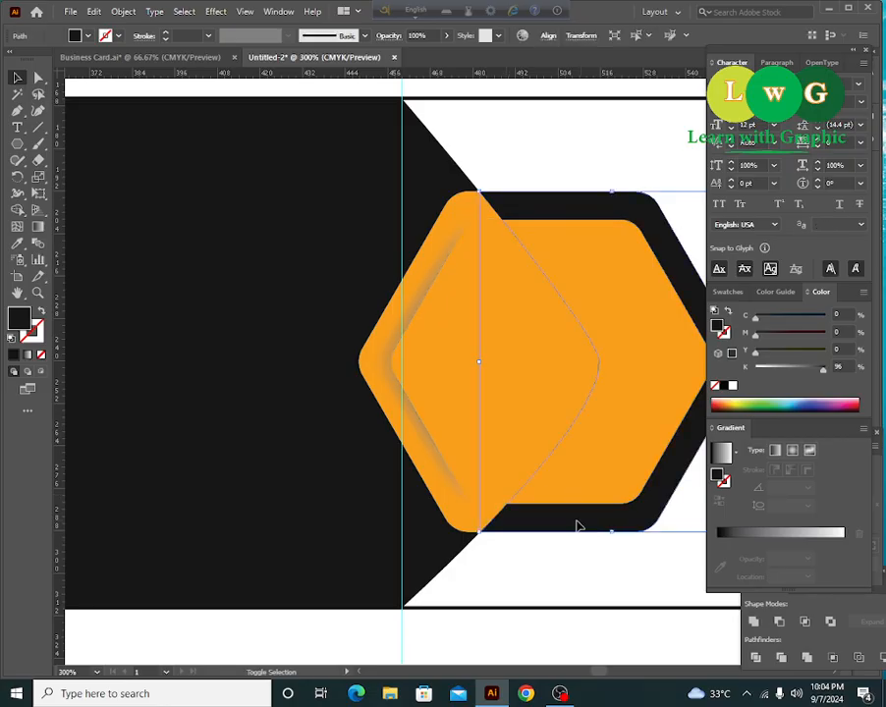
left_click(346, 517, "shift")
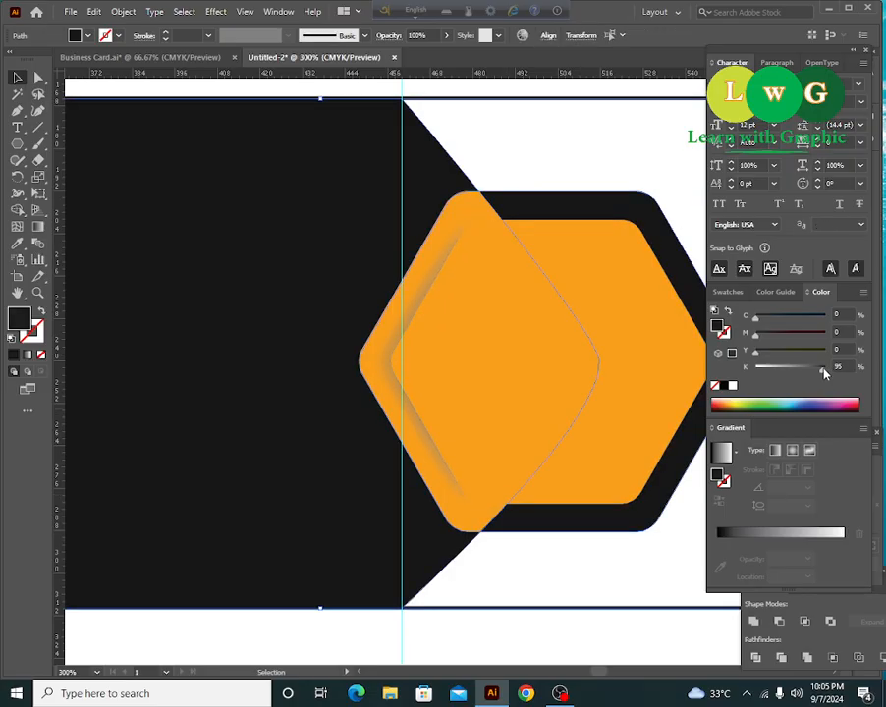
left_click_drag(825, 372, 821, 369)
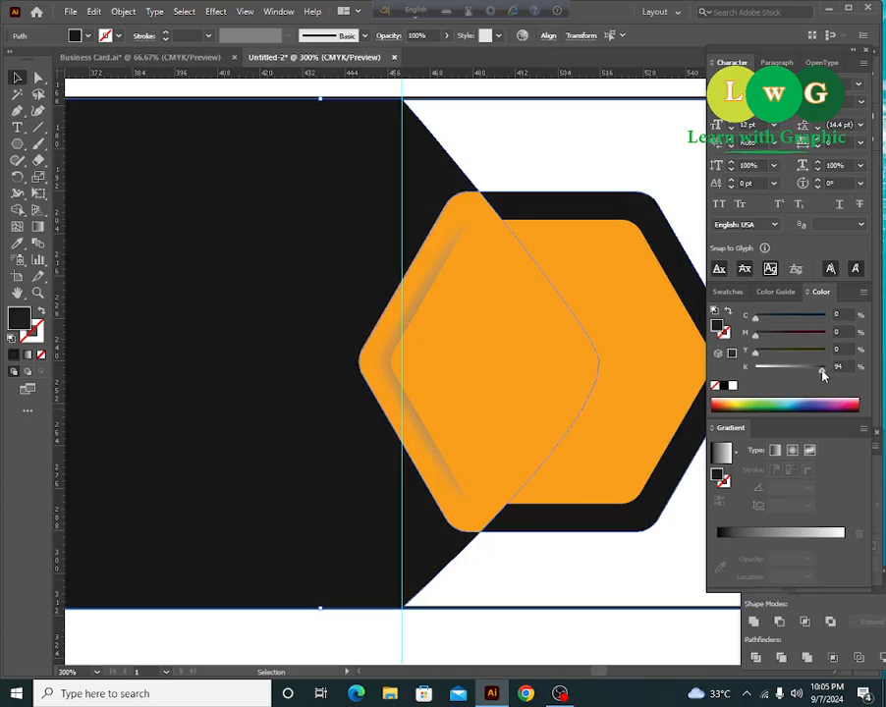
left_click(480, 629)
- Remove the vertical guide from the artboard
key("ctrl+minus")
key("ctrl+minus")
key("ctrl+minus")
key("ctrl+minus")
key("space")
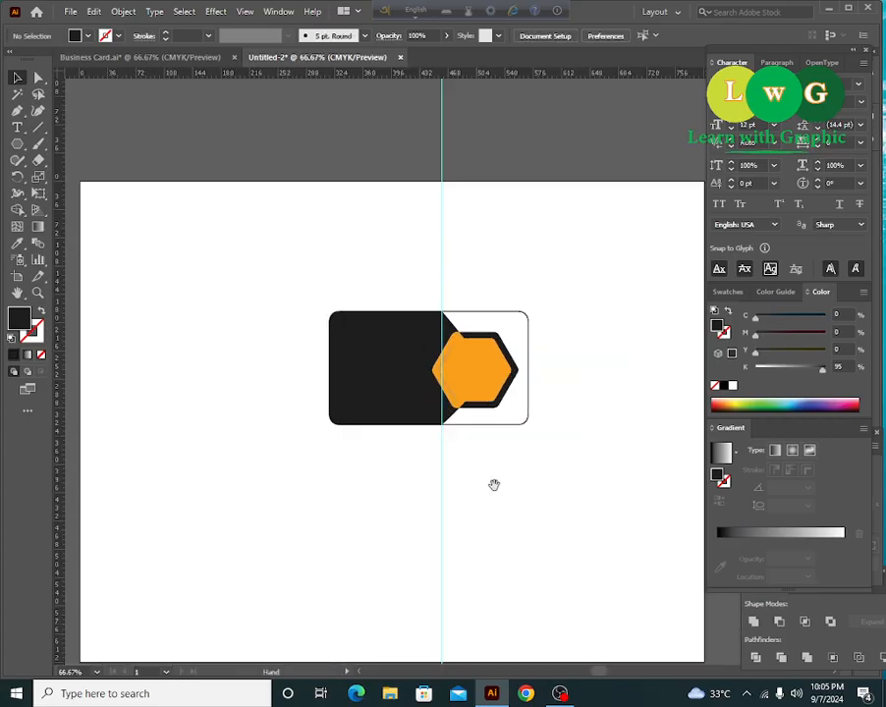
left_click_drag(494, 485, 448, 466)
left_click(245, 11)
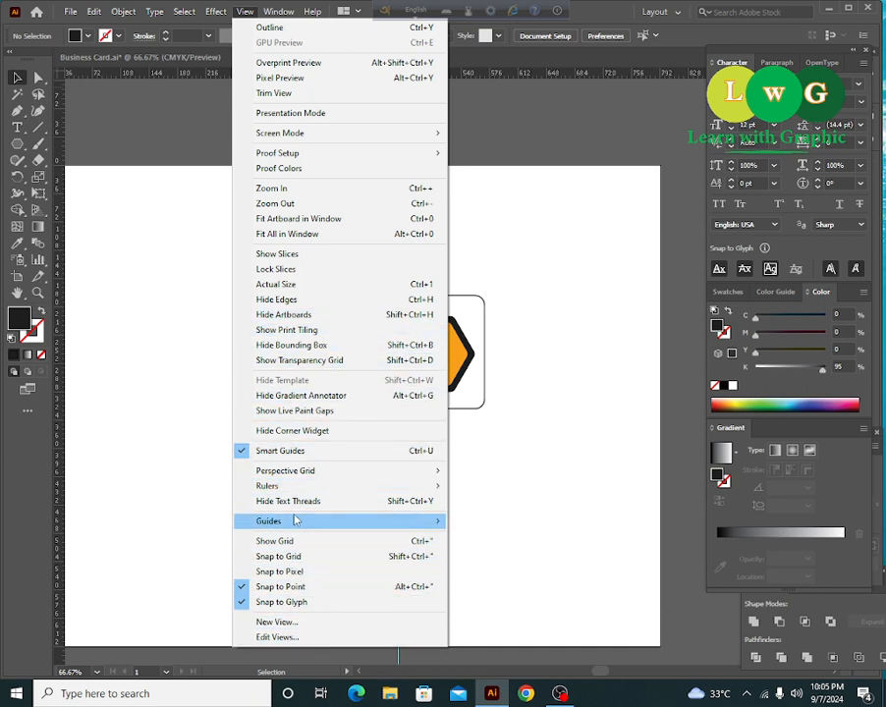
mouse_move(295, 521)
left_click(513, 580)
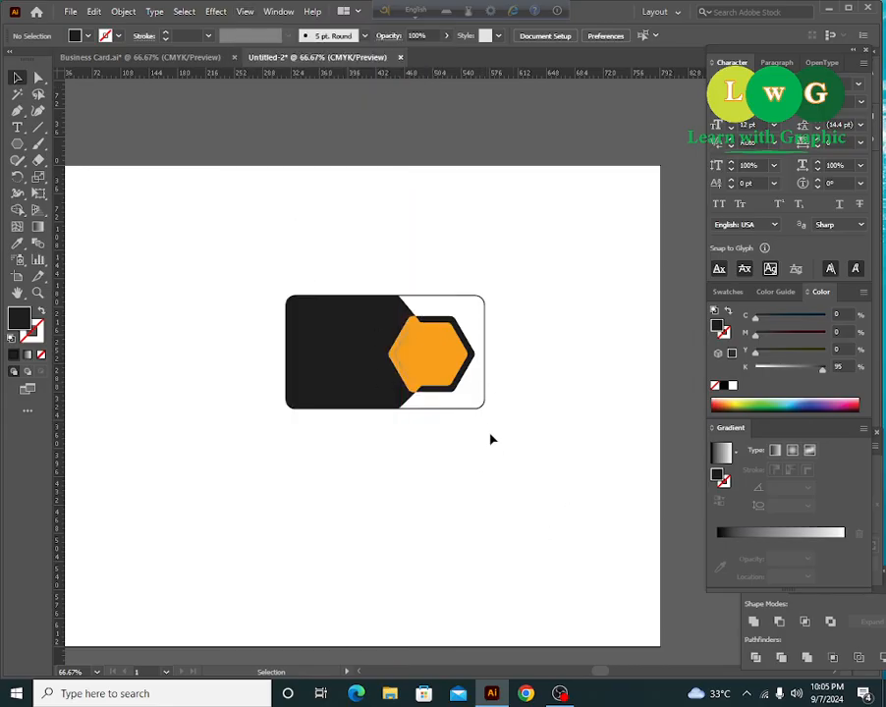
- Fill the card's rounded rectangle with the inner hexagon's orange using the Eyedropper, and deselect it
left_click_drag(491, 439, 566, 456)
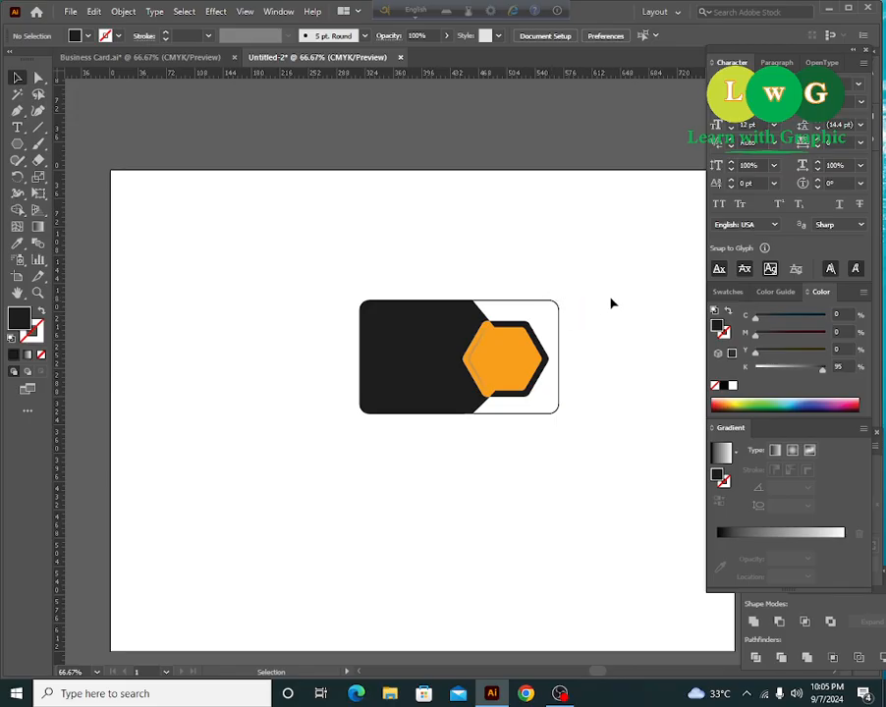
key("ctrl+z")
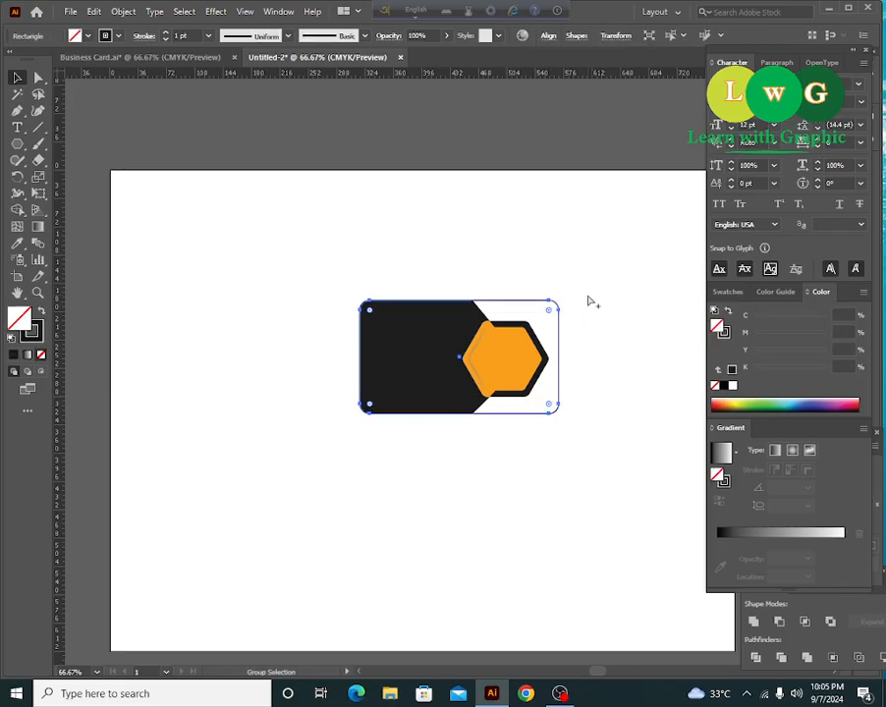
left_click(595, 313)
left_click(552, 318)
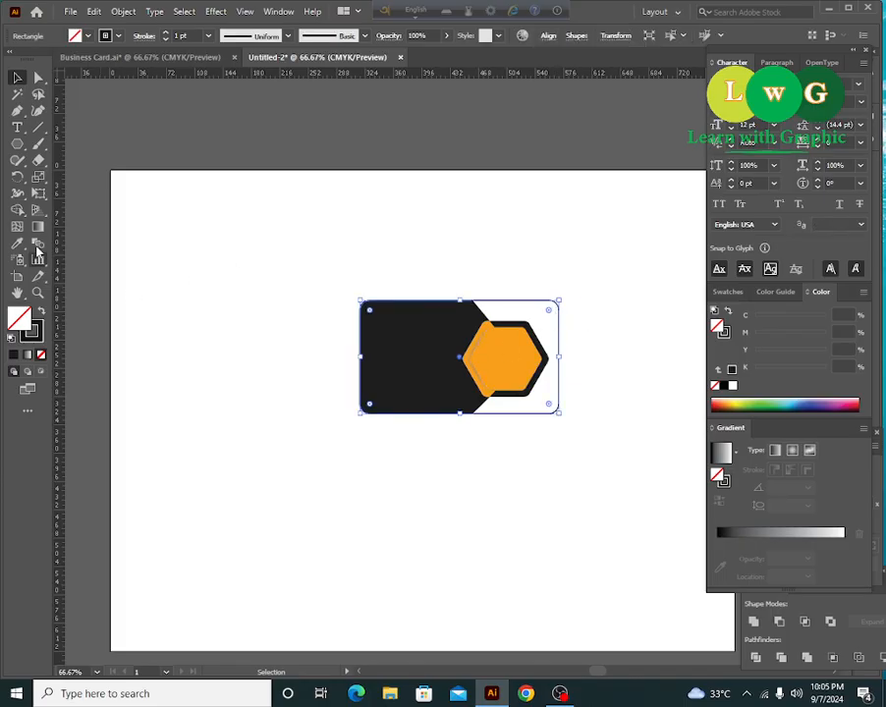
left_click(17, 243)
left_click(548, 361)
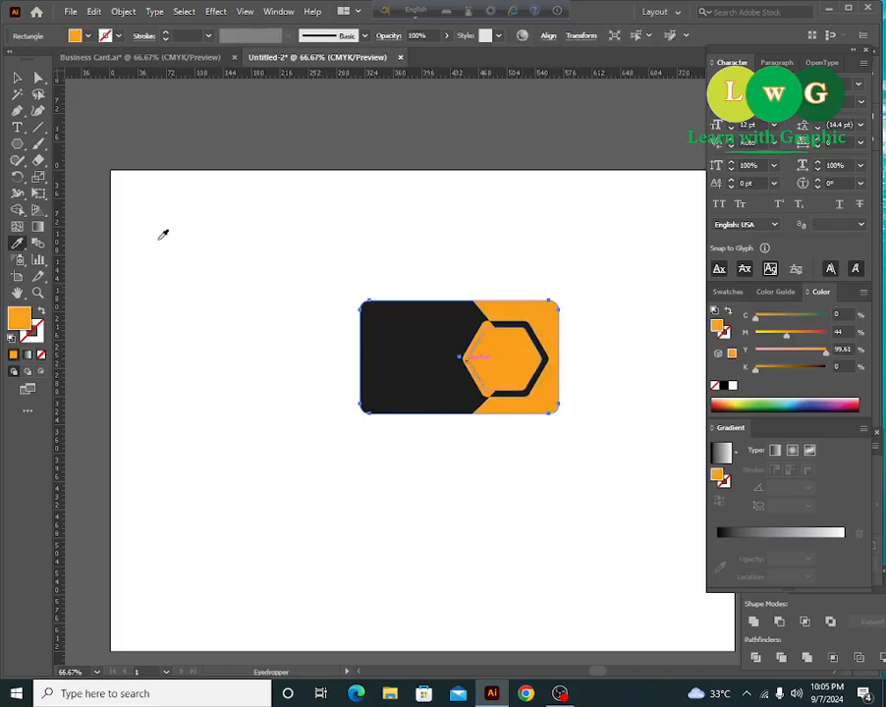
key("v")
left_click(506, 469)
mouse_move(507, 469)
left_mouse_down()
mouse_move(447, 436)
mouse_move(501, 459)
left_mouse_up()
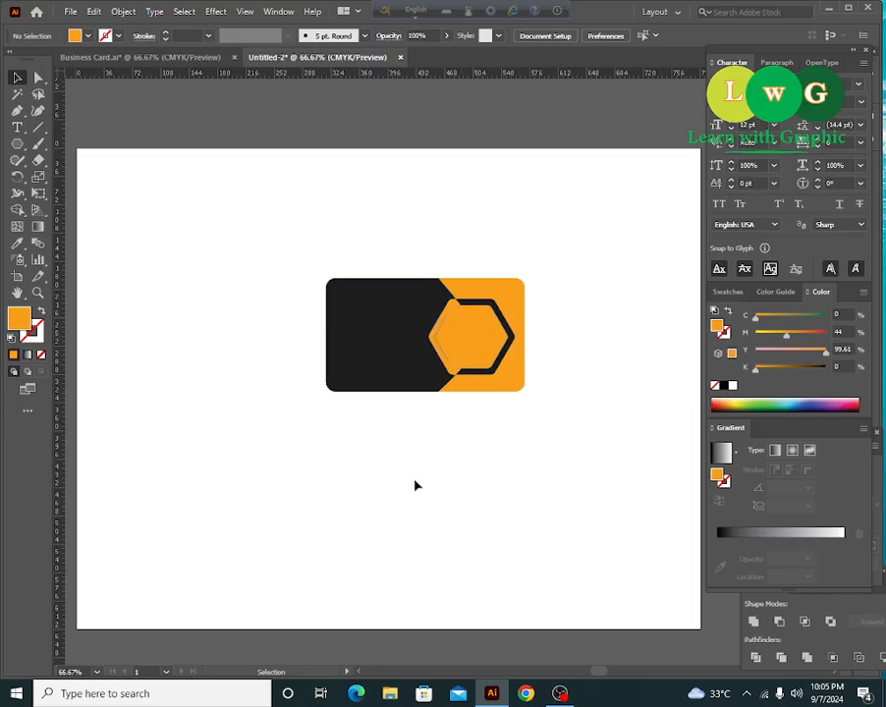
- Draw a small upright orange rectangle beside the card's left edge with the Rectangle tool
key("ctrl+plus")
key("ctrl+plus")
scroll(415, 485, "up", 1)
left_click_drag(293, 462, 353, 463)
left_click(17, 143)
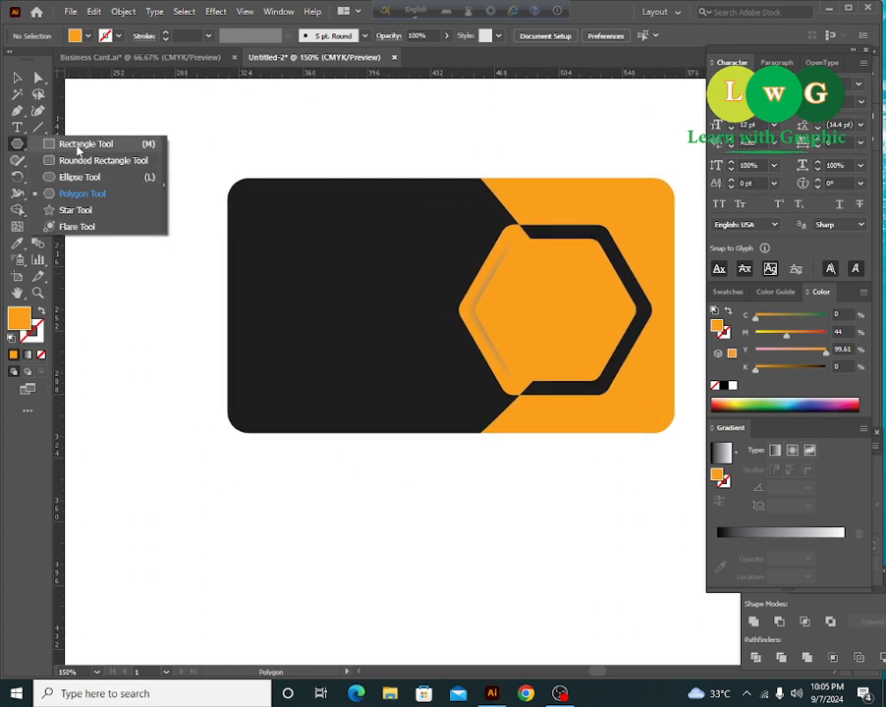
left_click(77, 146)
left_click_drag(143, 252, 183, 332)
- Round the small rectangle's two right corners and place it across the card's left edge
left_click(38, 78)
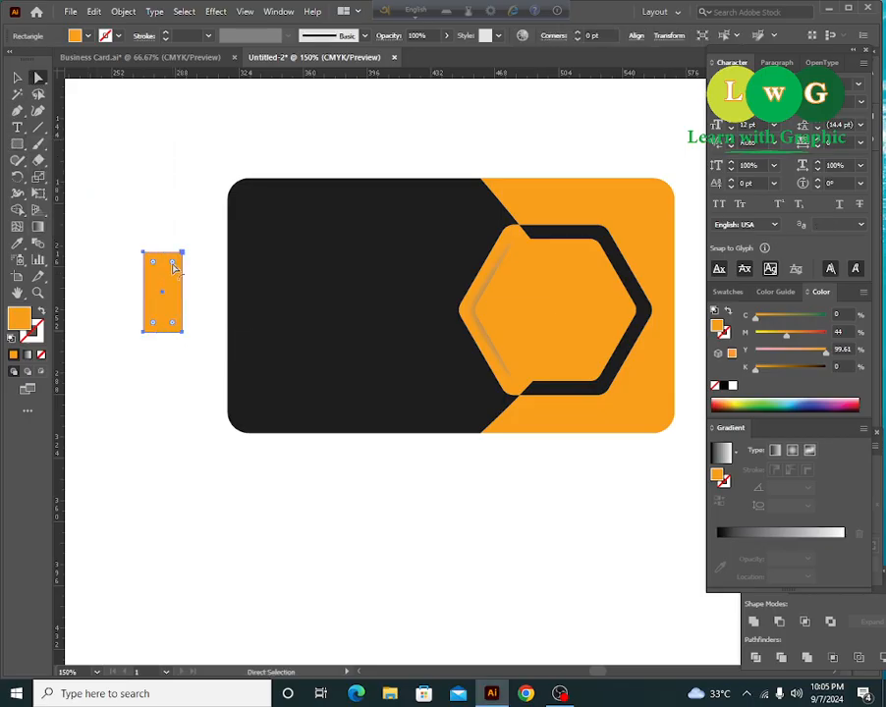
left_click_drag(204, 216, 165, 361)
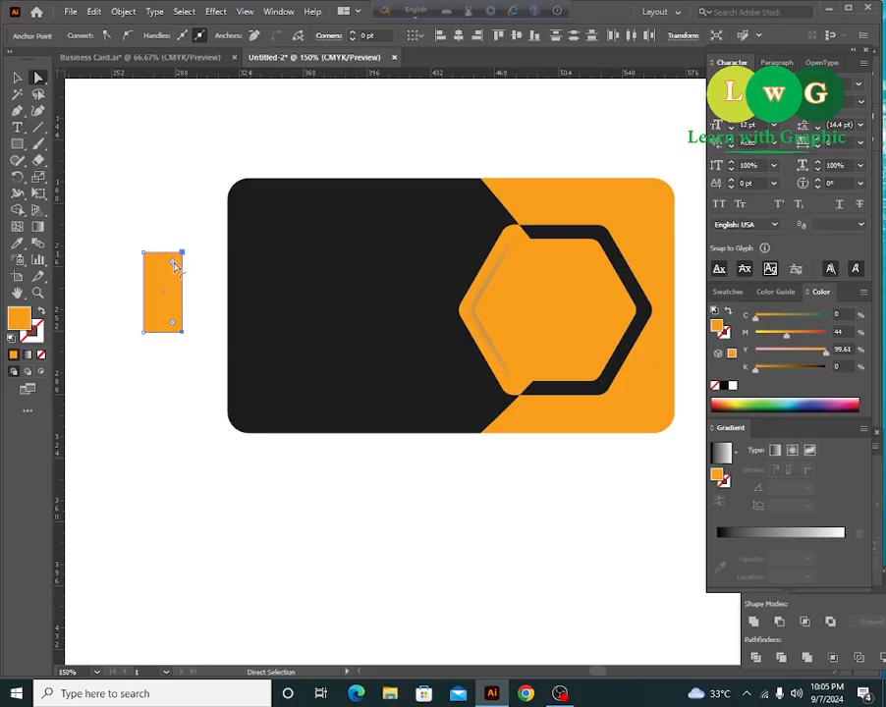
left_click_drag(173, 265, 165, 258)
key("v")
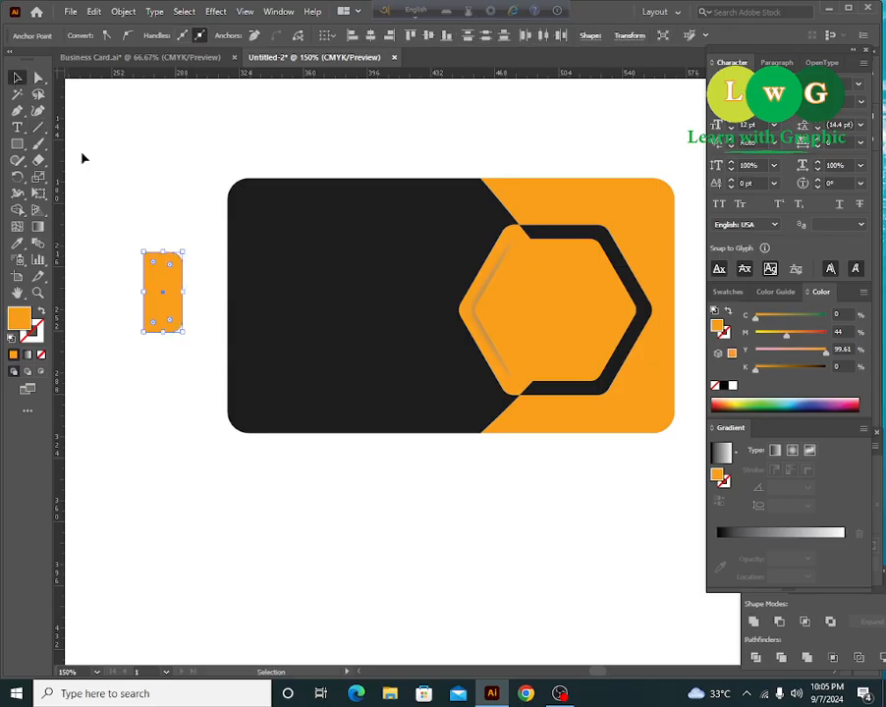
left_click(140, 300)
left_click_drag(144, 299, 219, 305)
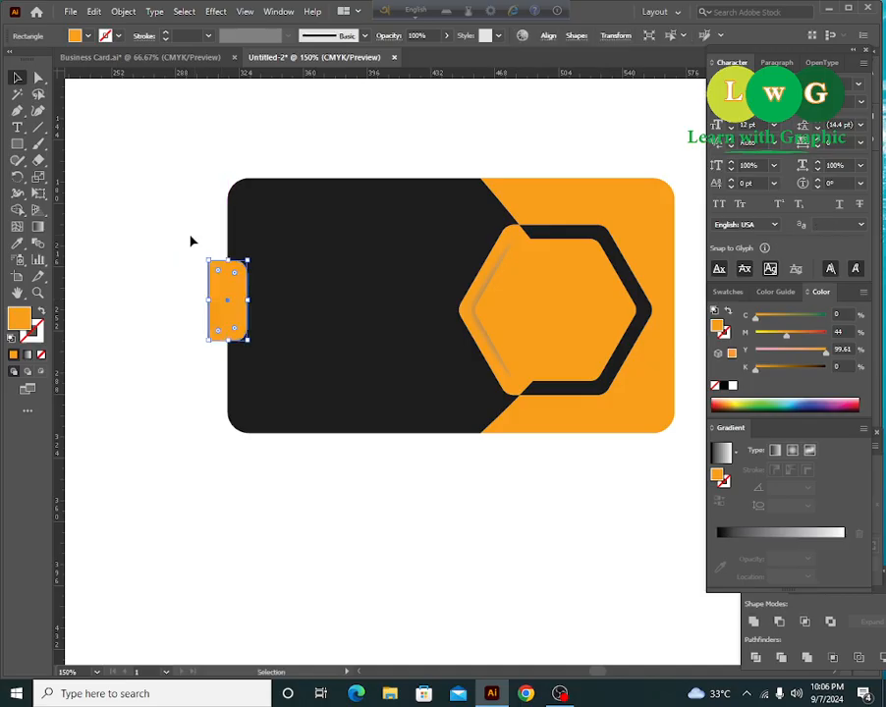
key("Left")
left_click(251, 305, "shift")
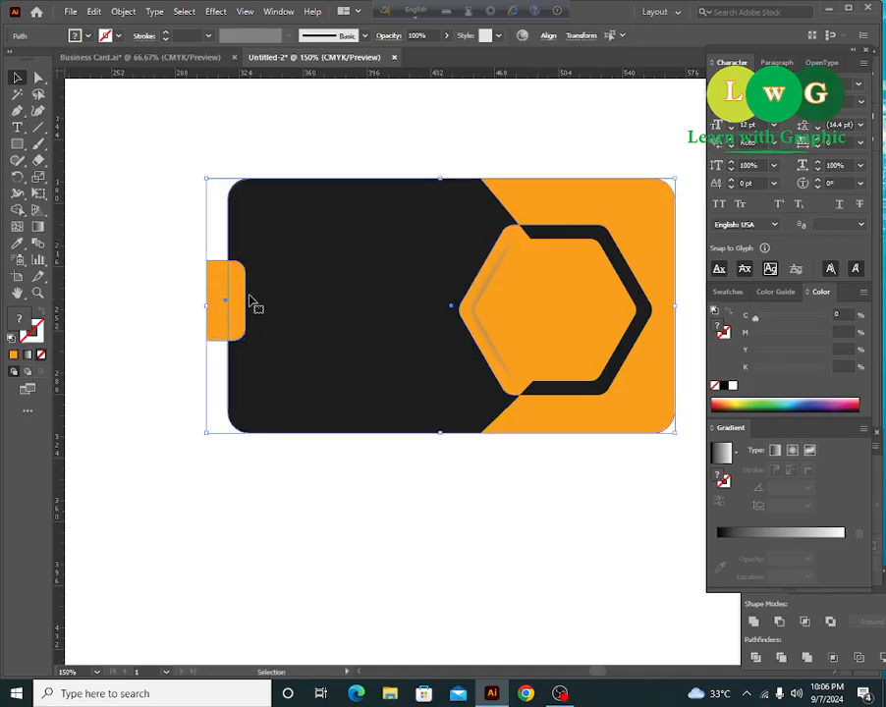
left_click(289, 240)
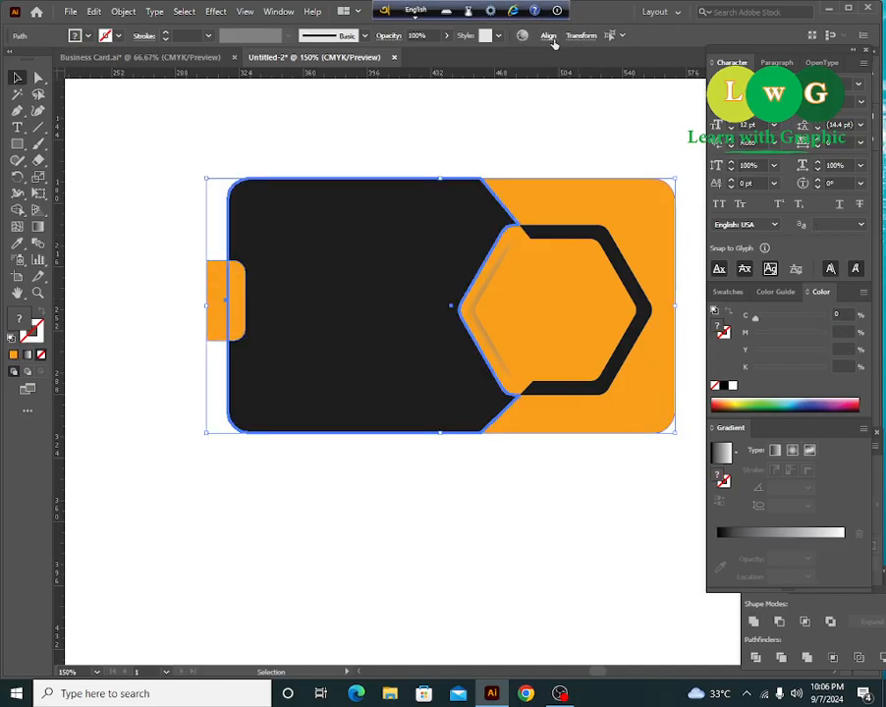
left_click(232, 111)
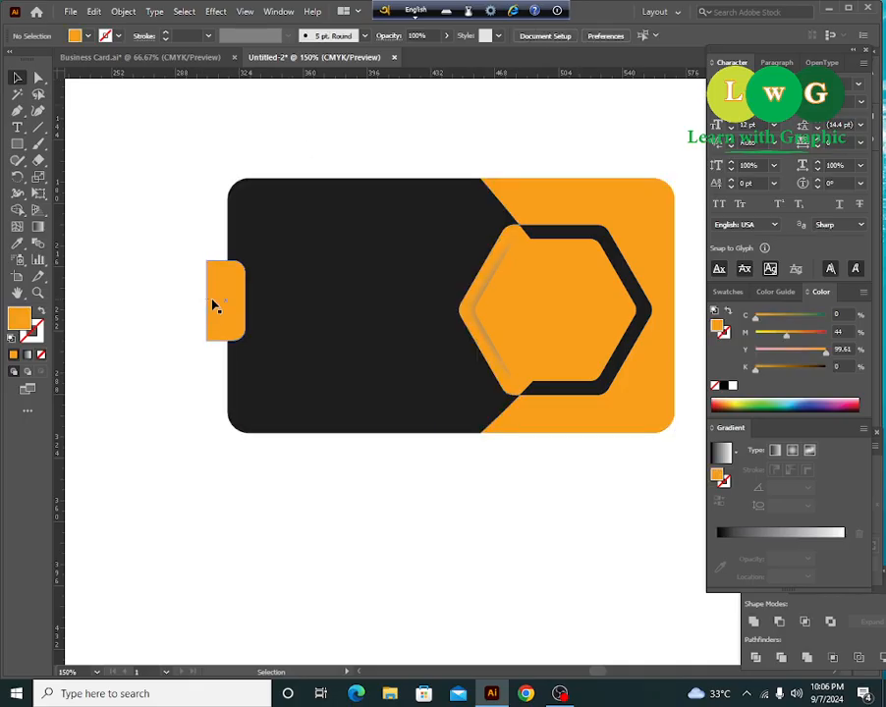
- Center the small orange rectangle vertically on the black left shape, using the black shape as the key object
left_click(213, 303)
left_click(374, 206, "shift")
left_click(346, 215)
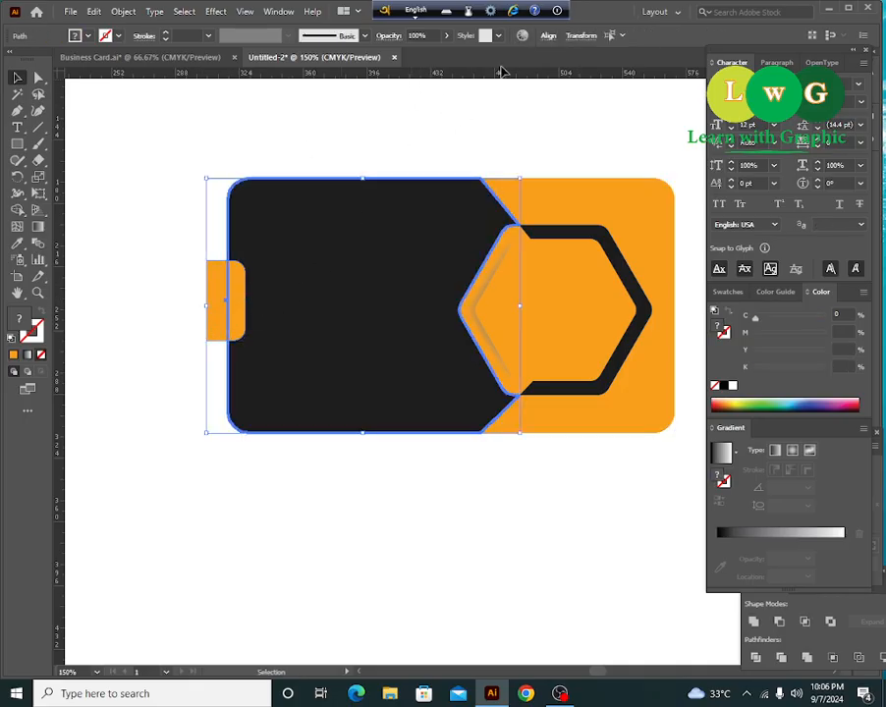
left_click(545, 38)
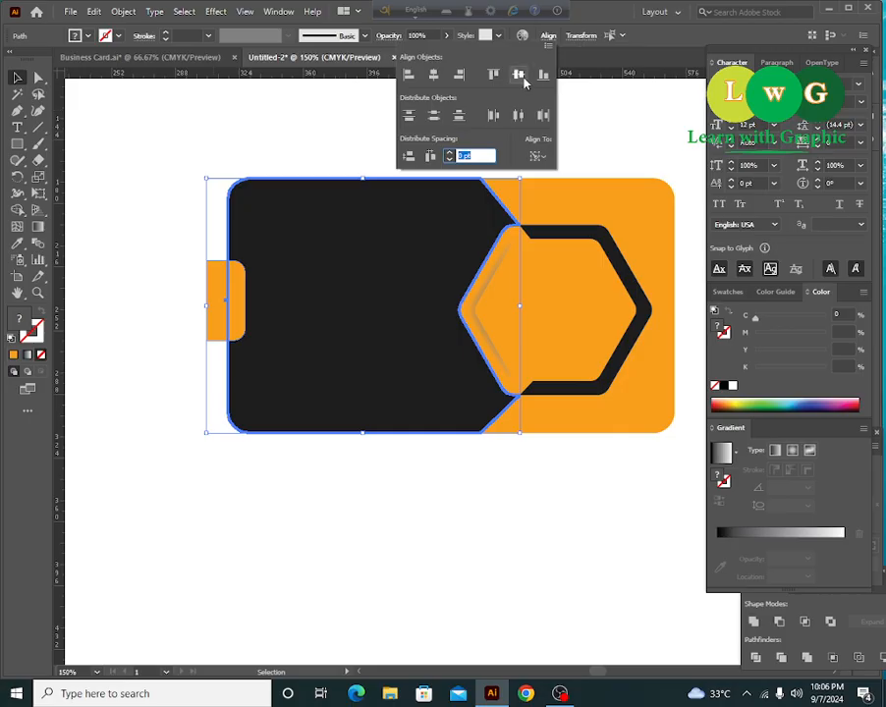
left_click(520, 78)
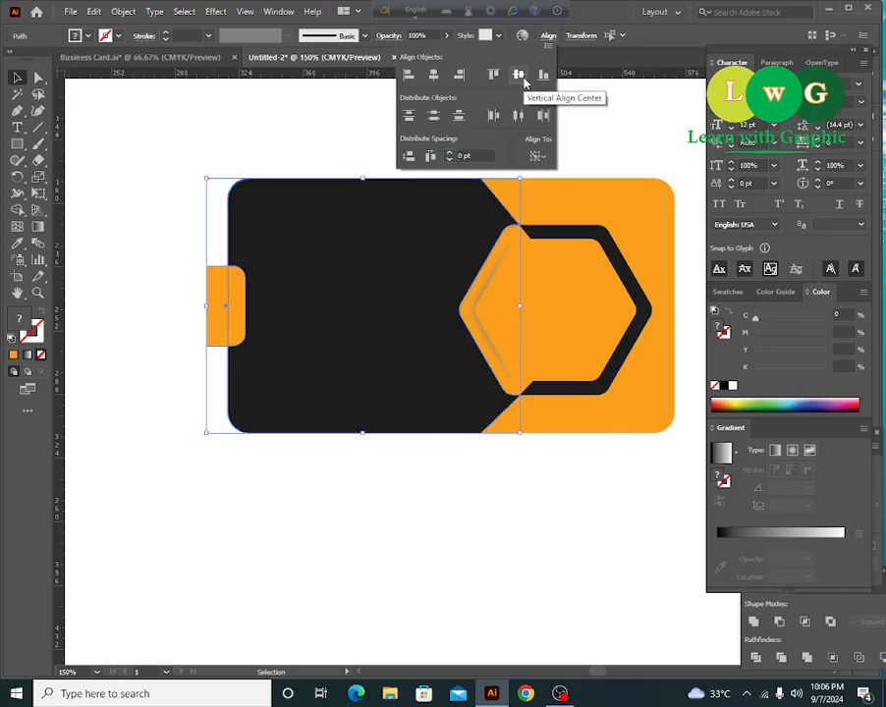
- Remove the part of the small orange rectangle that overhangs the card's left edge with the Shape Builder, and deselect everything
left_click(16, 208)
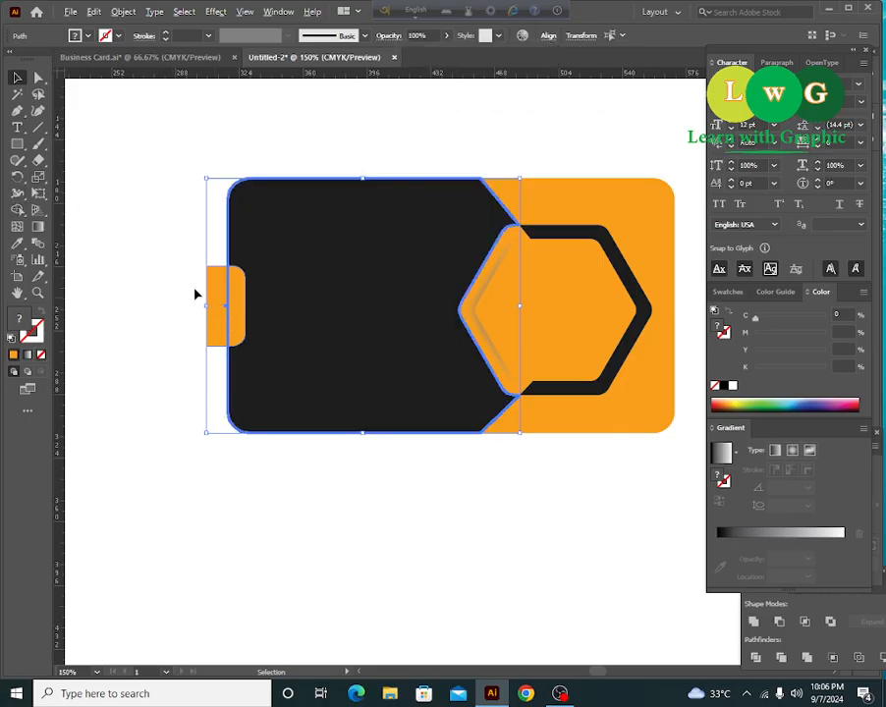
left_click(162, 297)
left_click(272, 352)
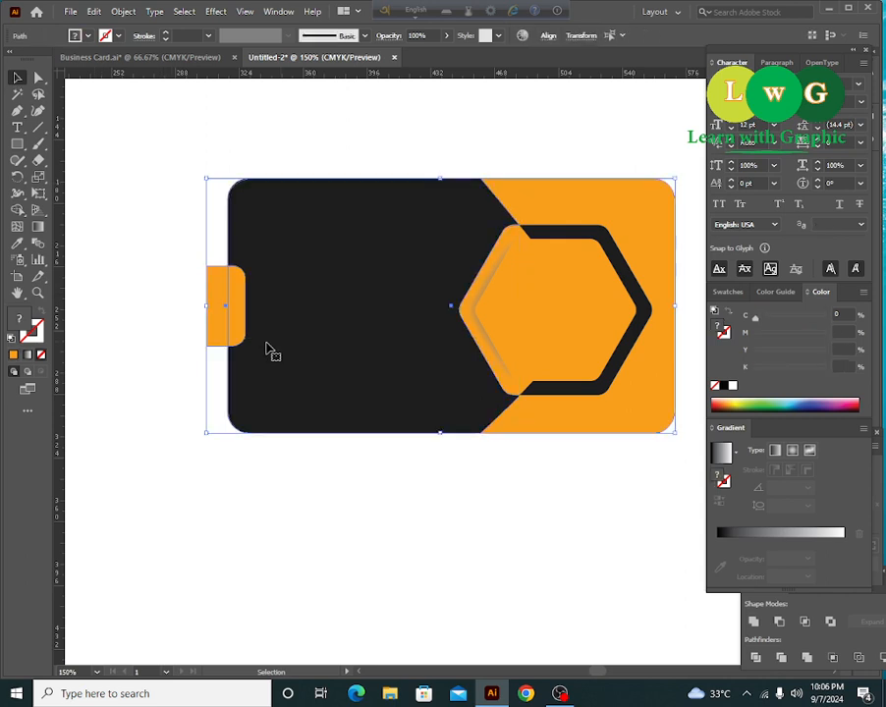
left_click(15, 209)
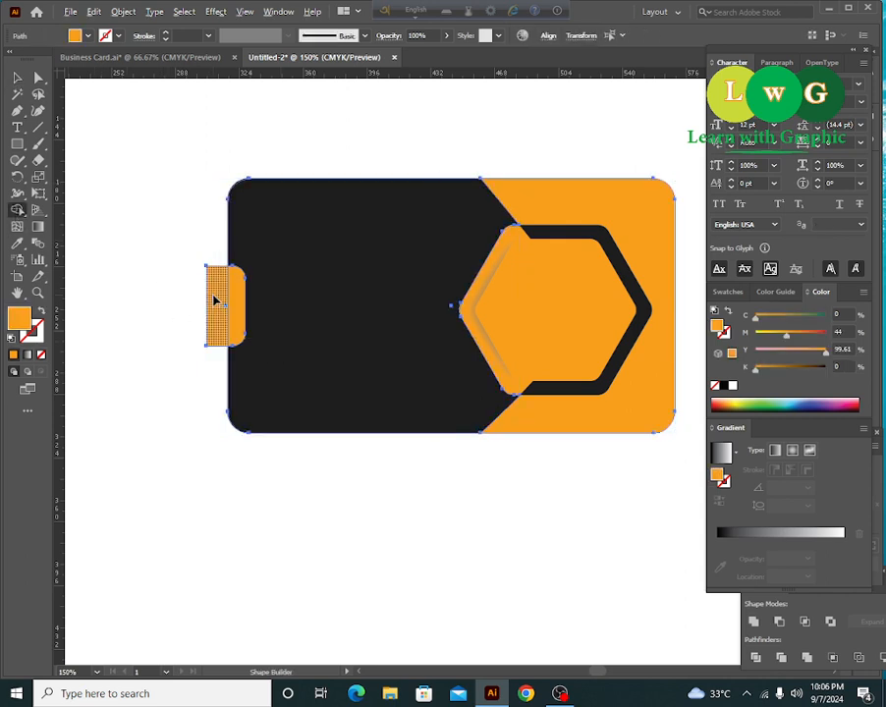
left_click(216, 299, "alt")
left_click(17, 79)
left_click(232, 523)
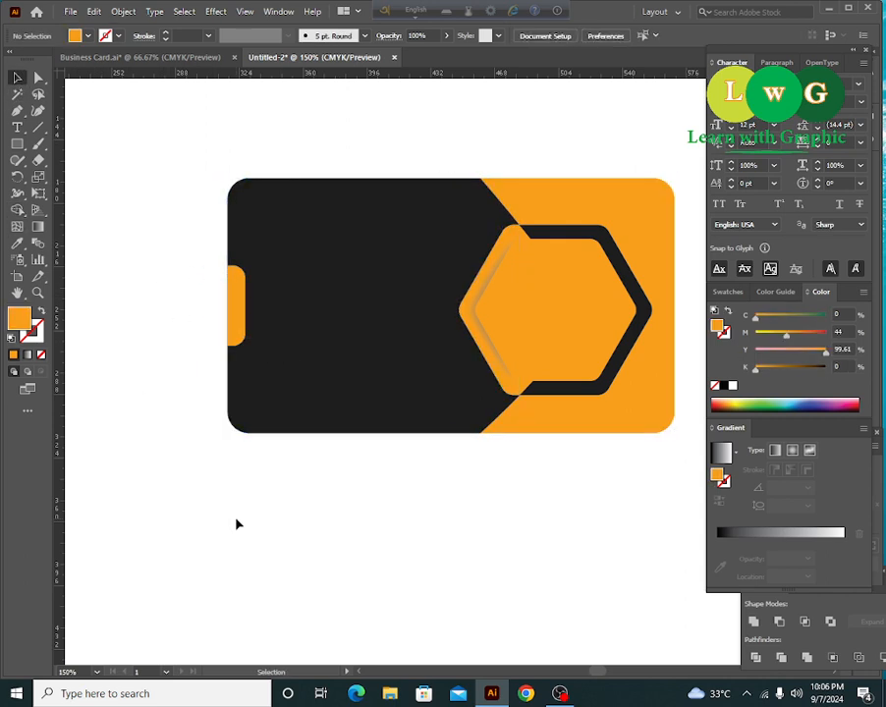
mouse_move(322, 515)
left_mouse_down()
mouse_move(284, 500)
mouse_move(314, 527)
left_mouse_up()
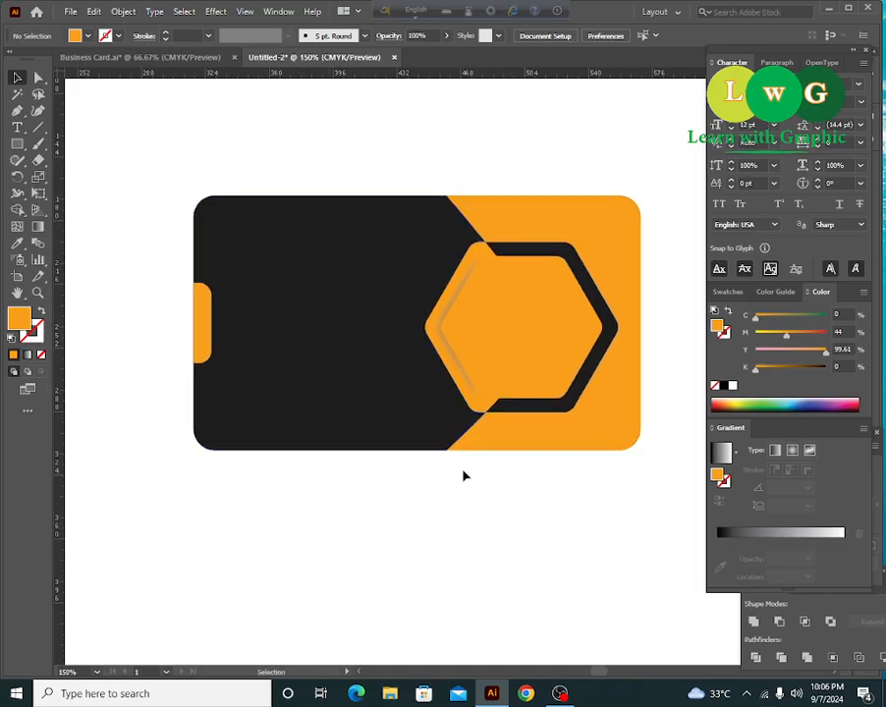
left_click_drag(433, 552, 441, 549)
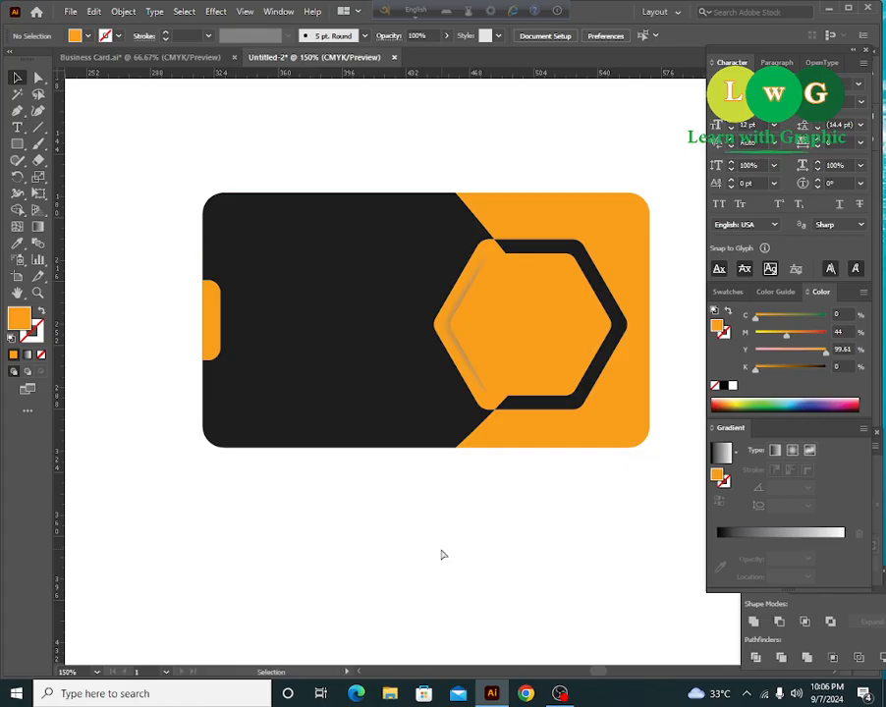
key("ctrl+minus")
key("ctrl+minus")
key("ctrl+minus")
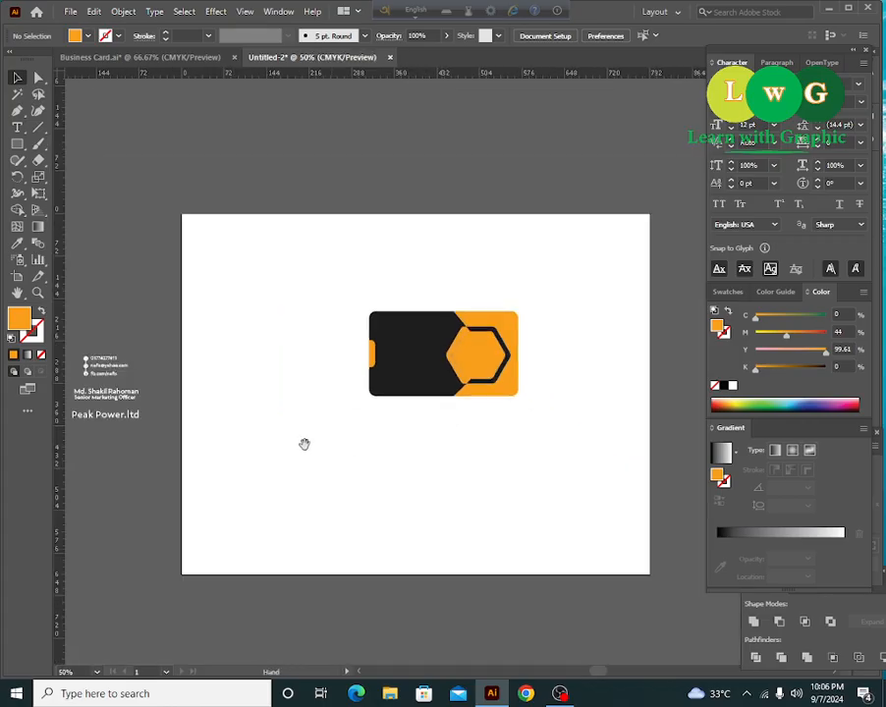
left_click_drag(305, 445, 408, 443)
left_click(138, 388)
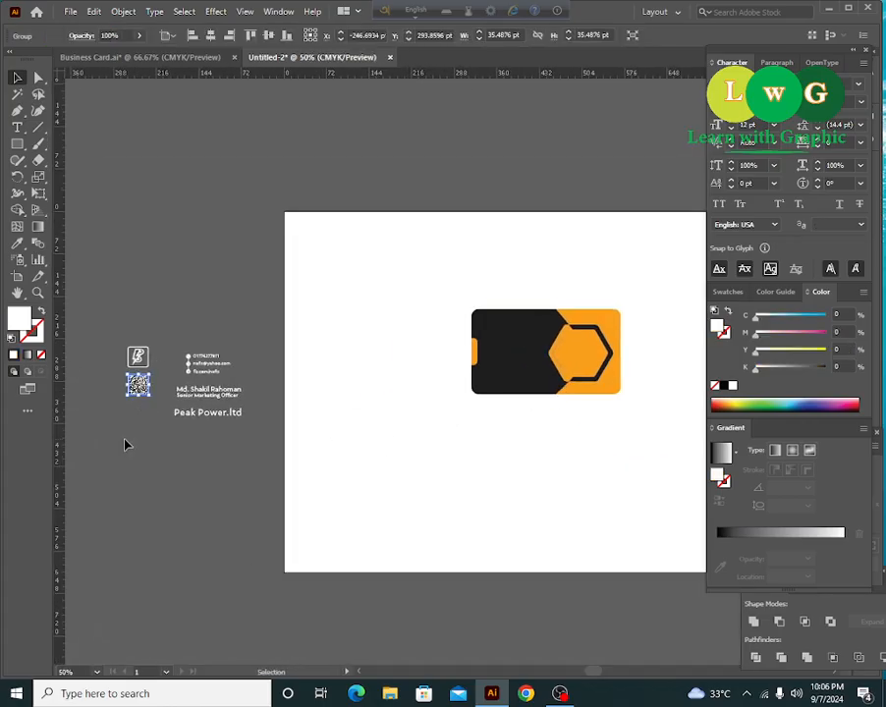
double_click(142, 390)
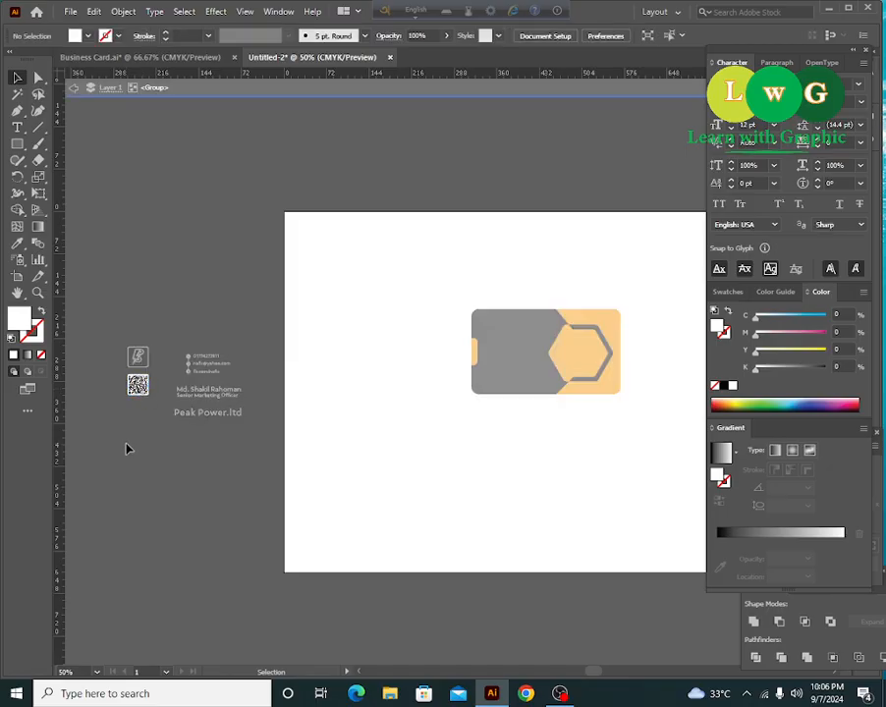
double_click(121, 434)
left_click(144, 390)
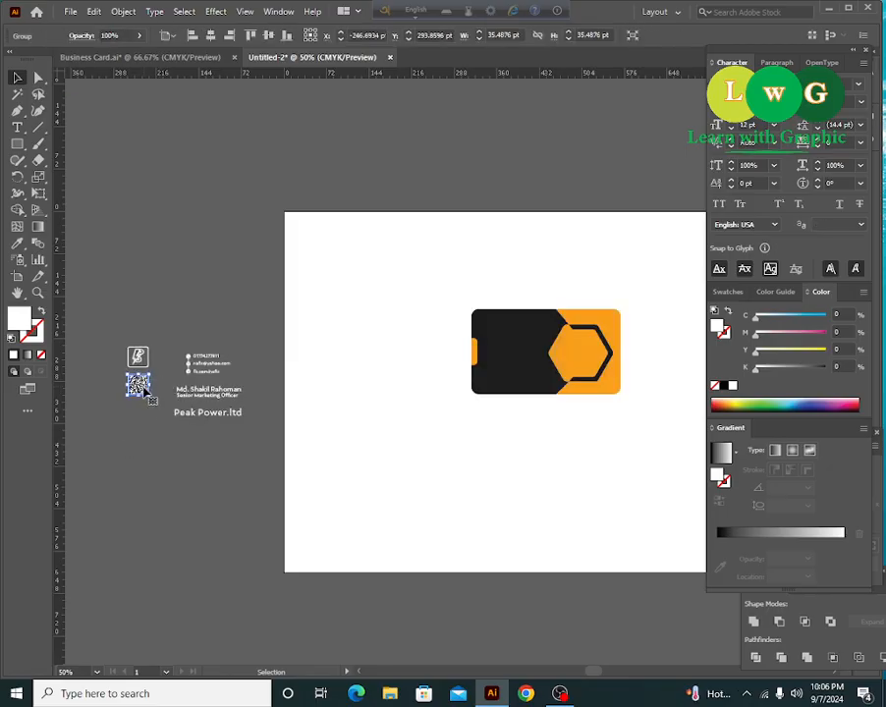
double_click(143, 389)
double_click(132, 433)
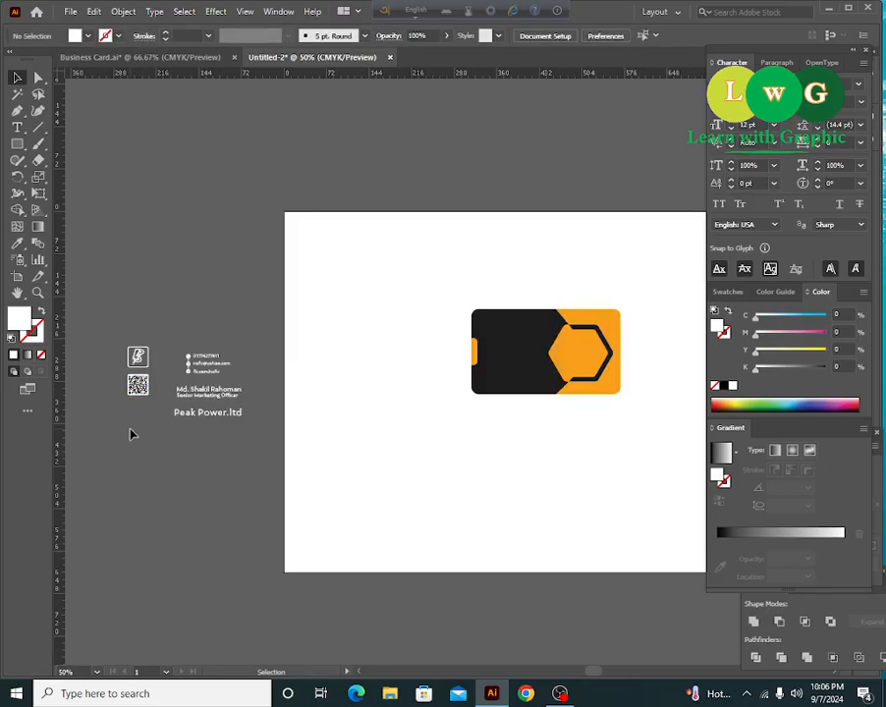
- Move the QR code group from outside the artboard onto the empty area left of the card
left_click(144, 381)
left_click_drag(143, 381, 414, 363)
key("ctrl+equal")
key("ctrl+equal")
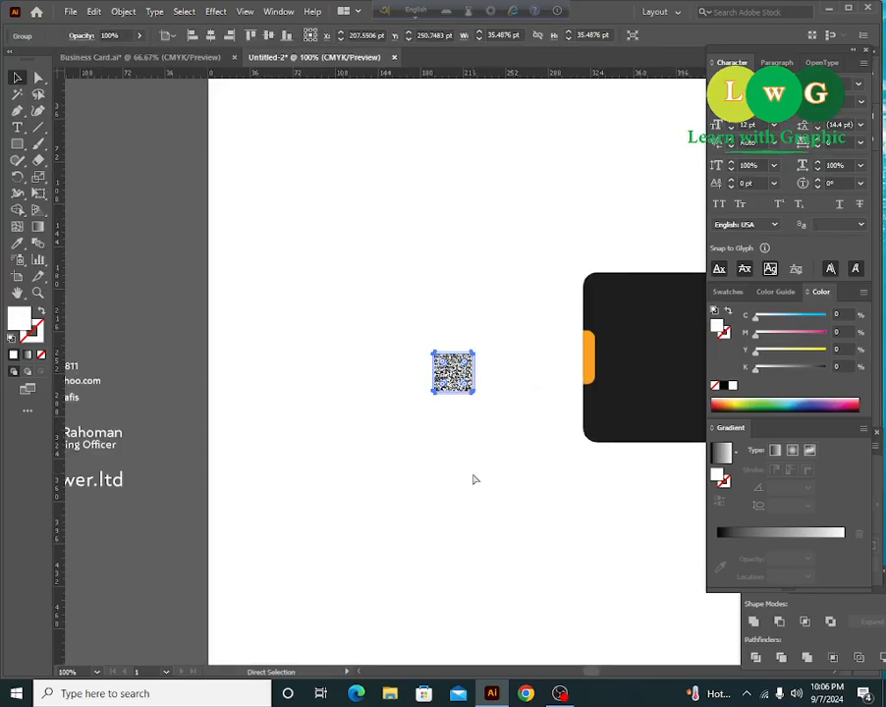
- Move the QR code onto the card's black area, bring it to the front, and deselect it
left_click_drag(486, 483, 356, 469)
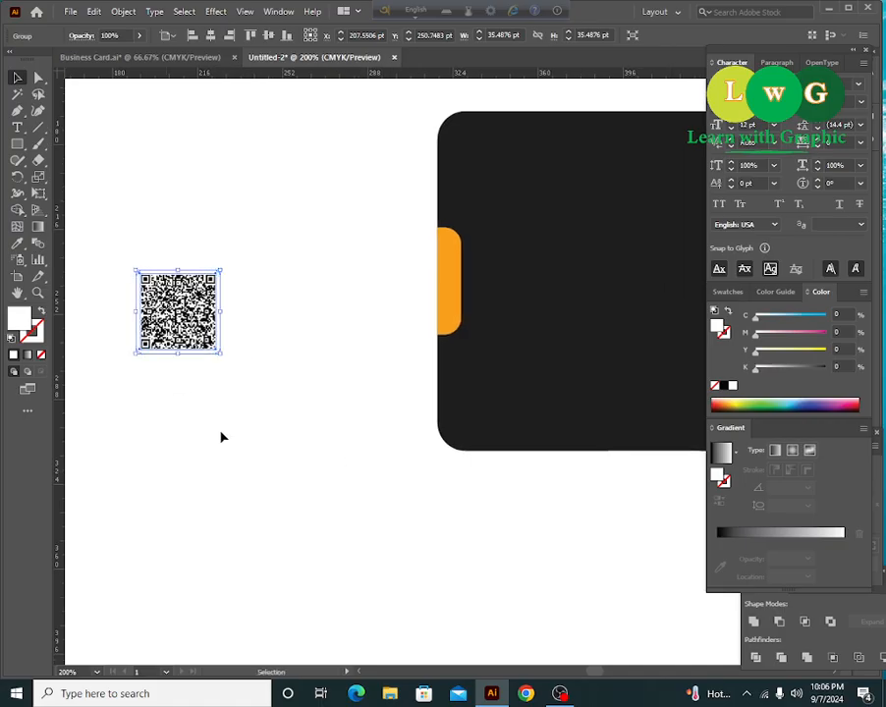
left_click(237, 448)
left_click_drag(195, 344, 373, 374)
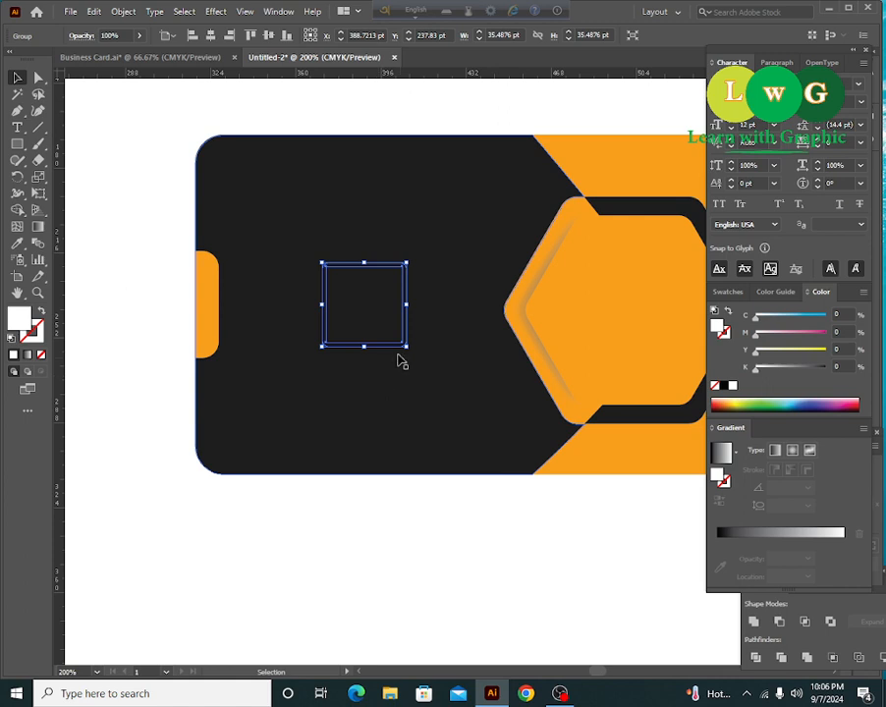
right_click(374, 324)
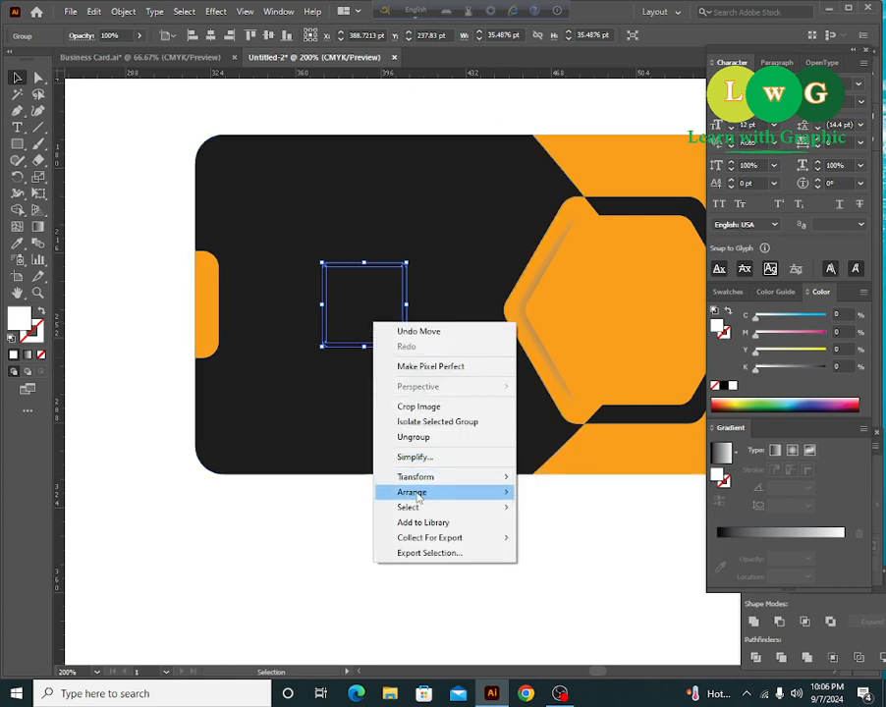
mouse_move(417, 494)
left_click(565, 493)
left_click(355, 554)
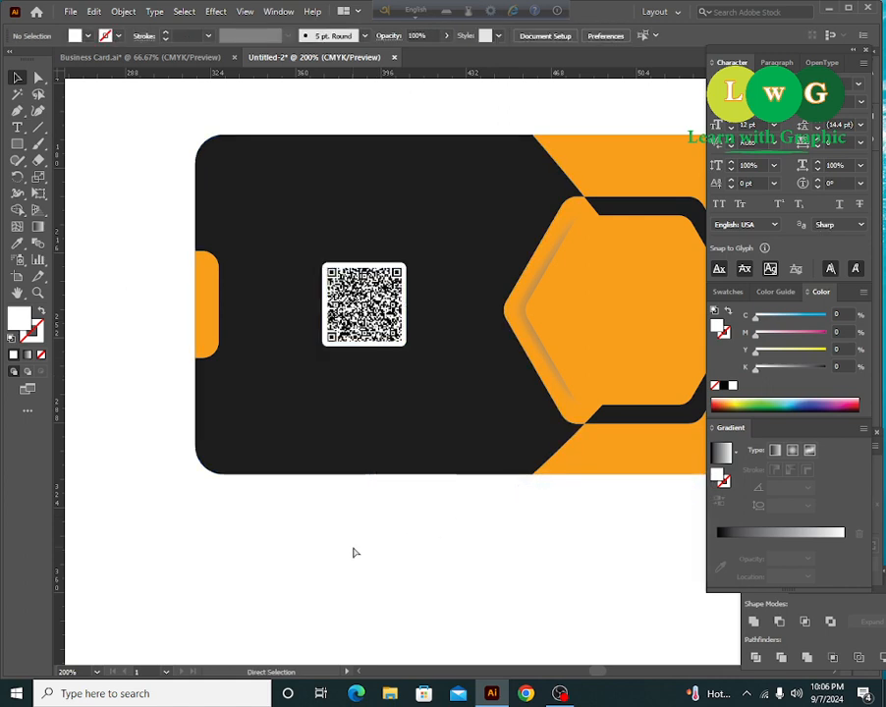
- Center the QR code horizontally on the card's black left shape, using the black shape as the key object
left_click_drag(389, 314, 330, 311)
left_click(354, 540)
key("ctrl+equal")
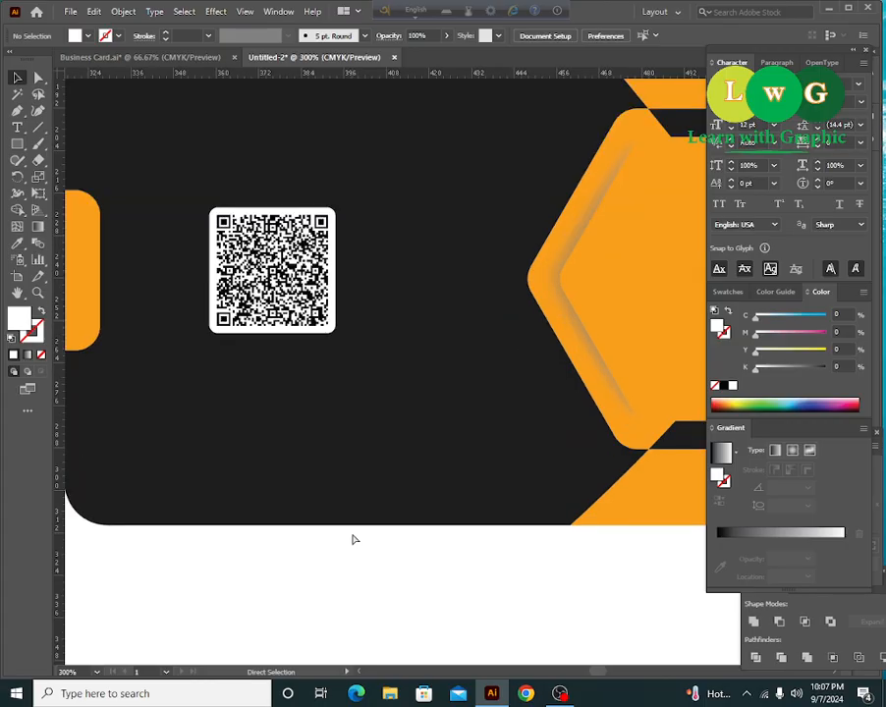
left_click_drag(359, 549, 462, 580)
left_click(376, 334)
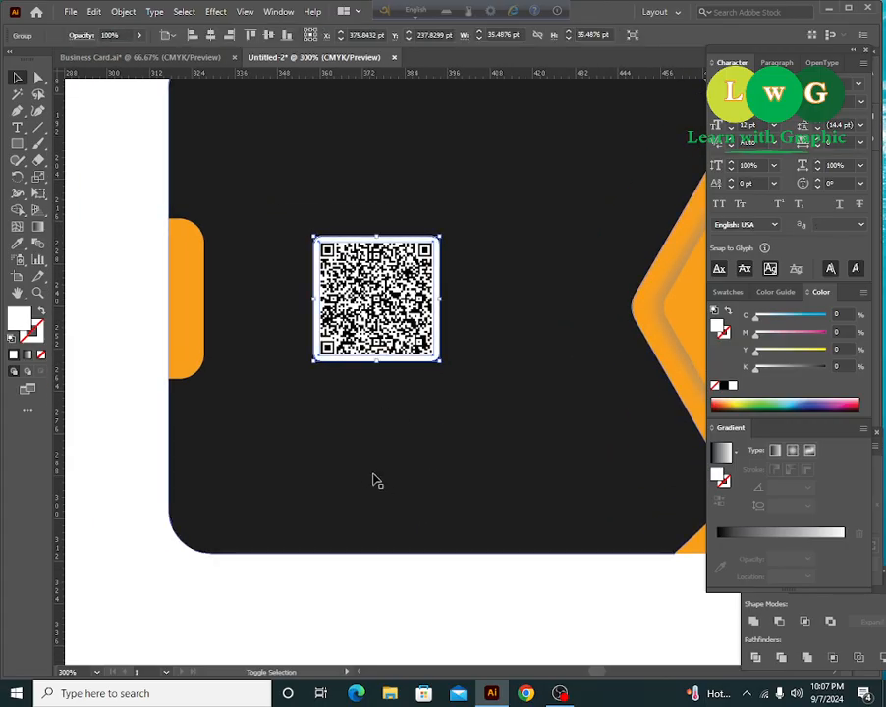
left_click(366, 476, "shift")
left_click(362, 456)
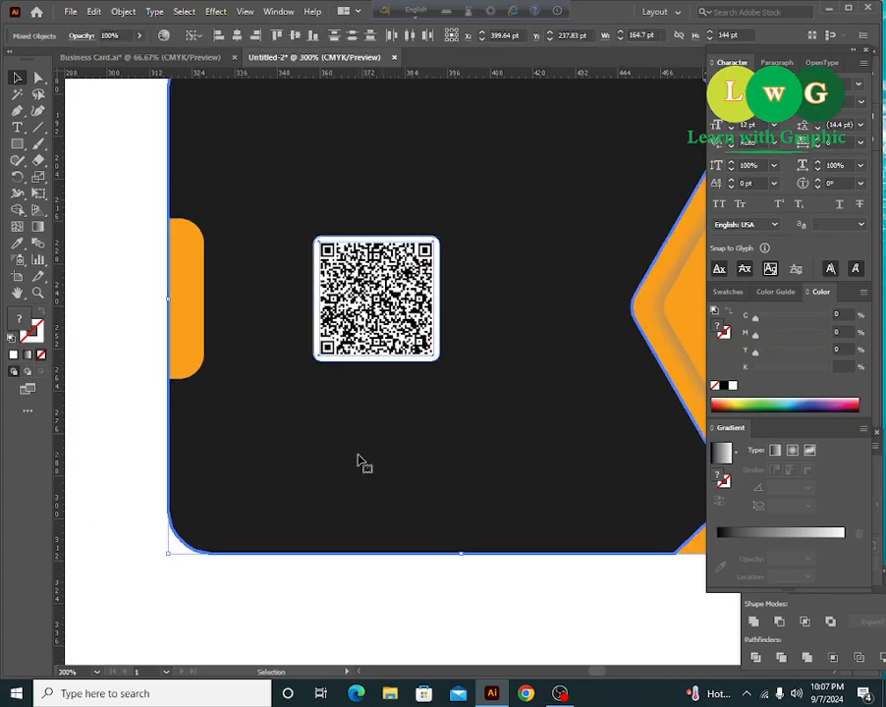
left_click(237, 36)
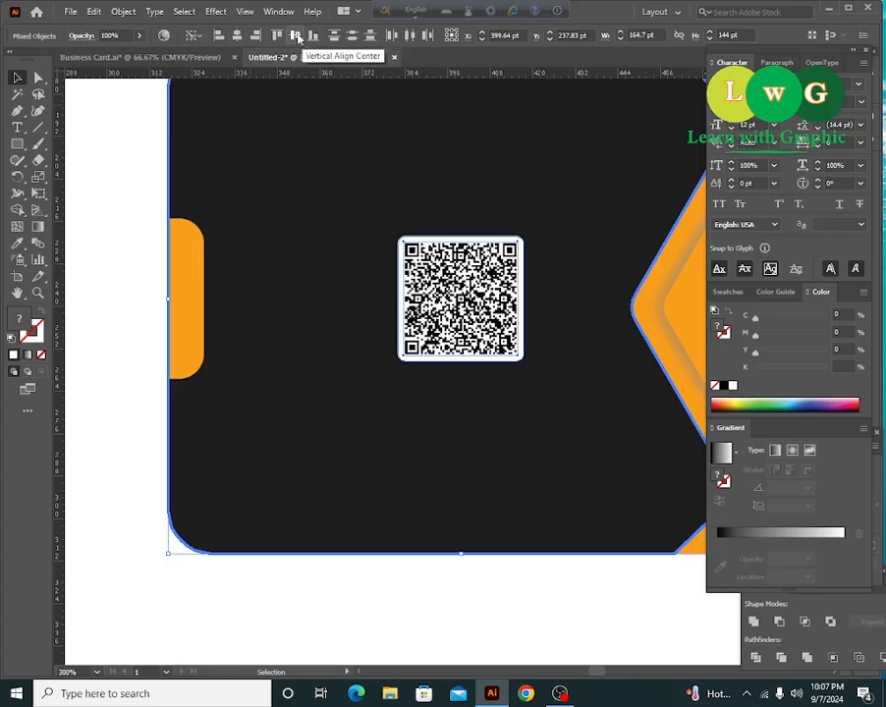
left_click(147, 278)
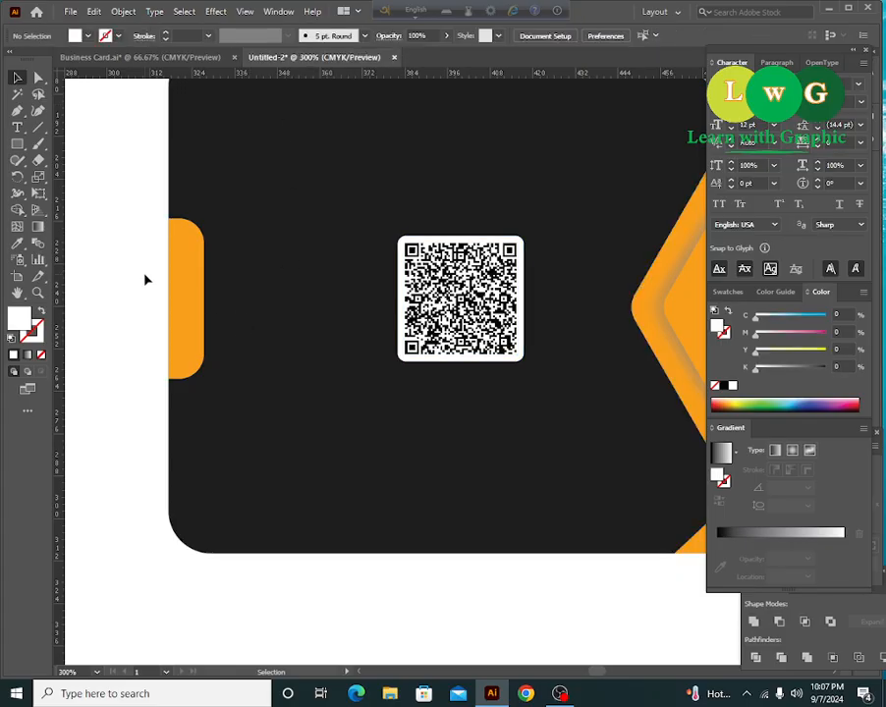
- Shift the centered QR code slightly left toward the orange edge tab and deselect it
left_click_drag(453, 313, 408, 312)
key("ctrl+1")
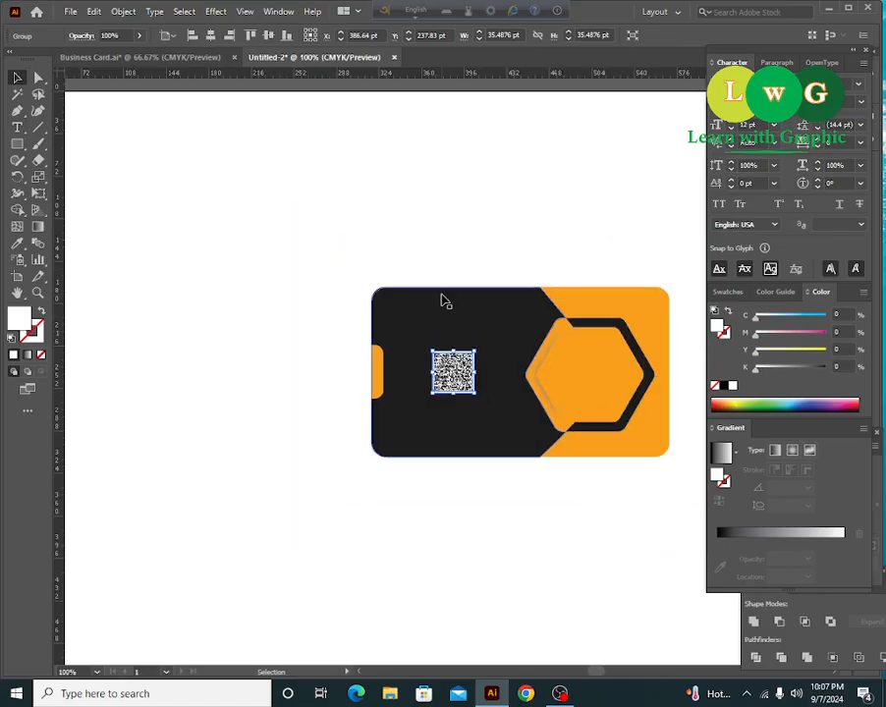
left_click(531, 213)
left_click_drag(531, 212, 439, 224)
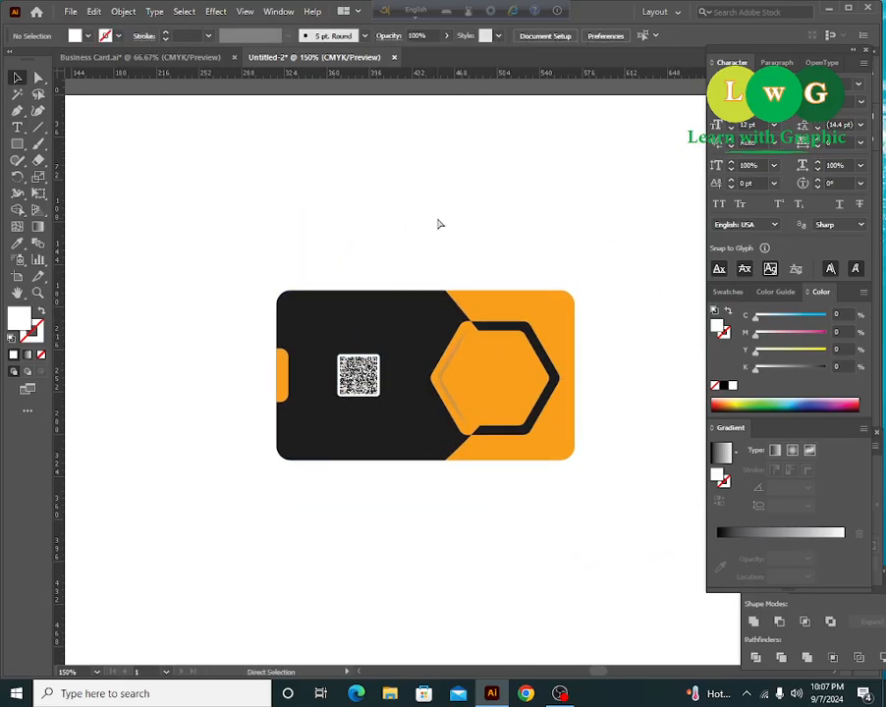
- Ungroup the QR code from its white backing square and clear the selection
key("ctrl+plus")
key("ctrl+plus")
key("ctrl+plus")
left_click_drag(217, 455, 349, 432)
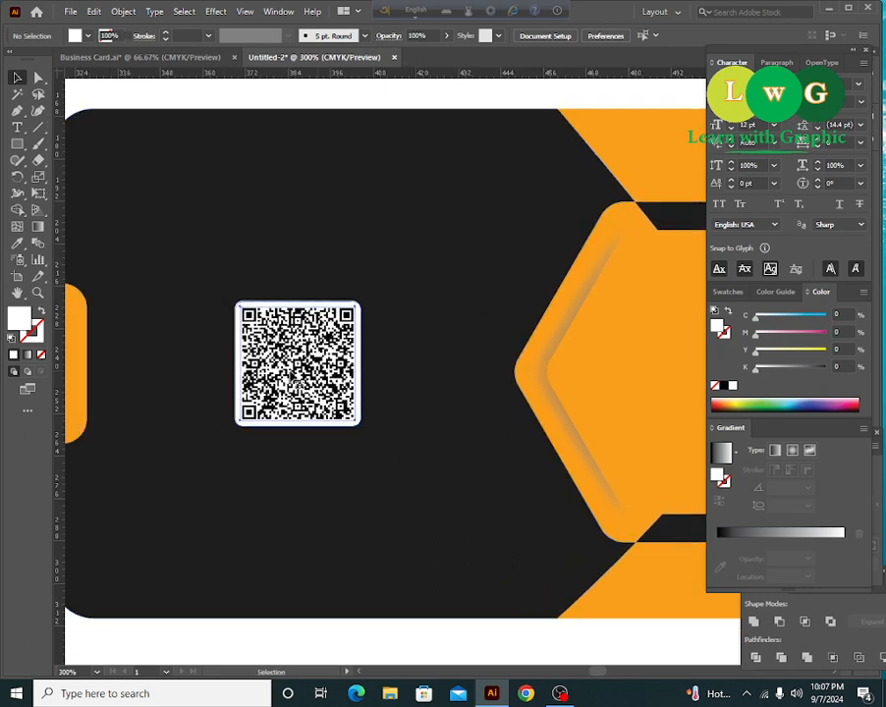
left_click(289, 371)
right_click(289, 372)
left_click(359, 619)
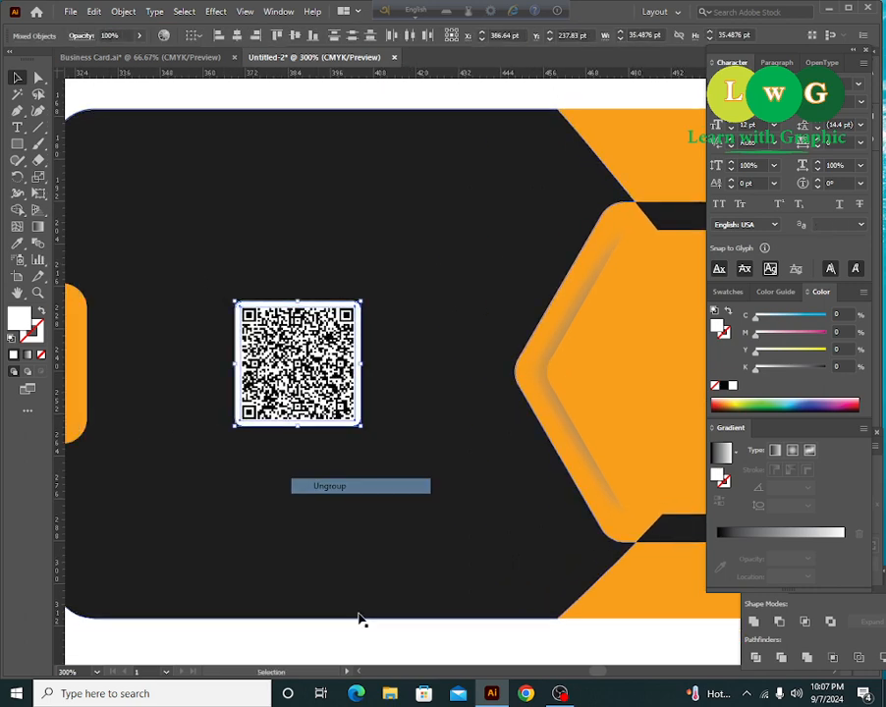
left_click(333, 640)
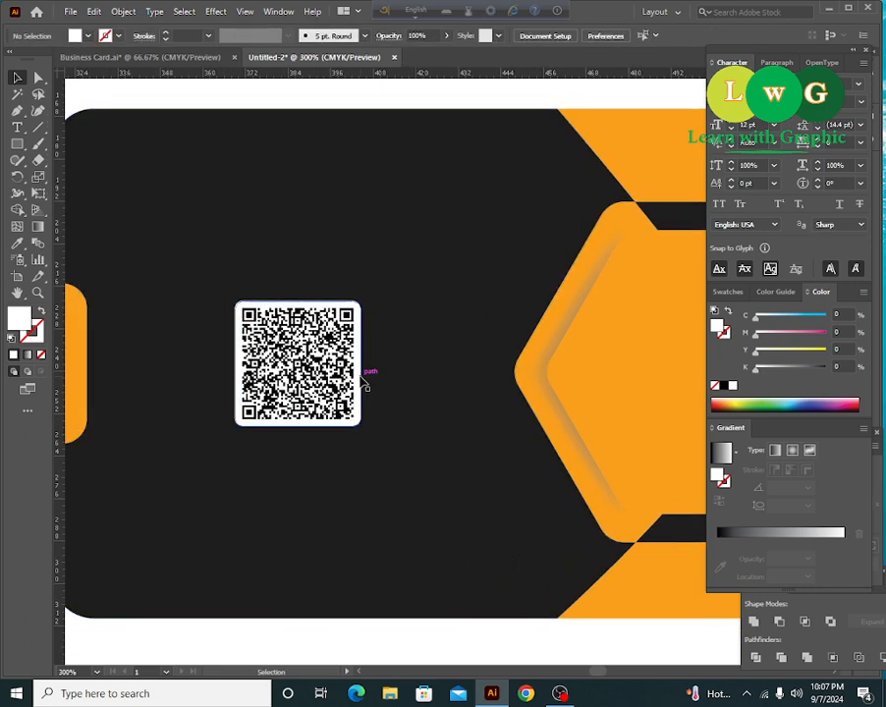
- Recolor the white rounded square behind the QR code with the hexagon's orange using the Eyedropper, and deselect it
left_click(359, 383)
left_click(17, 243)
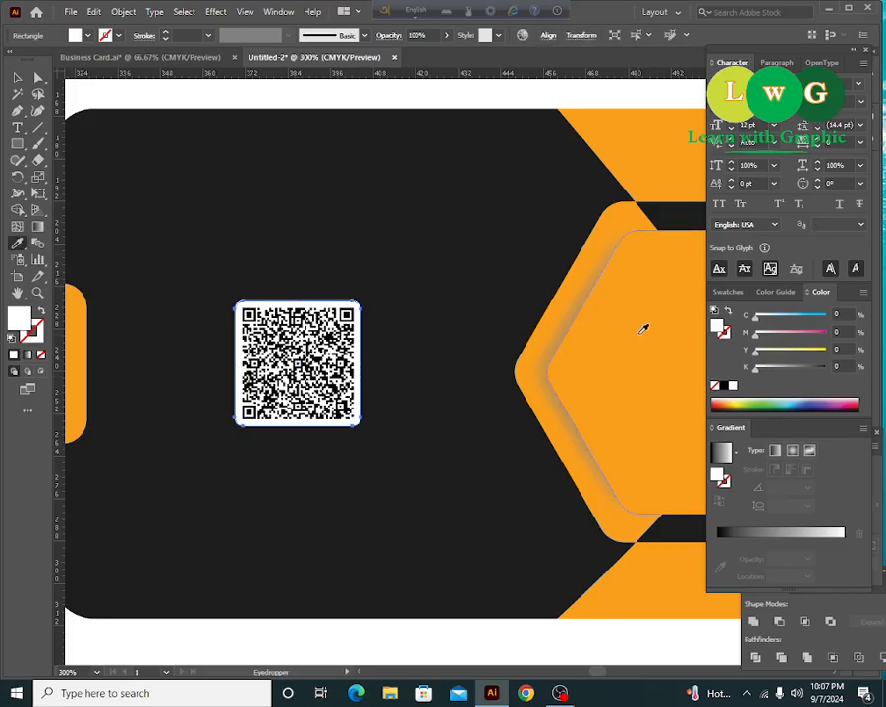
left_click(644, 329)
left_click(17, 77)
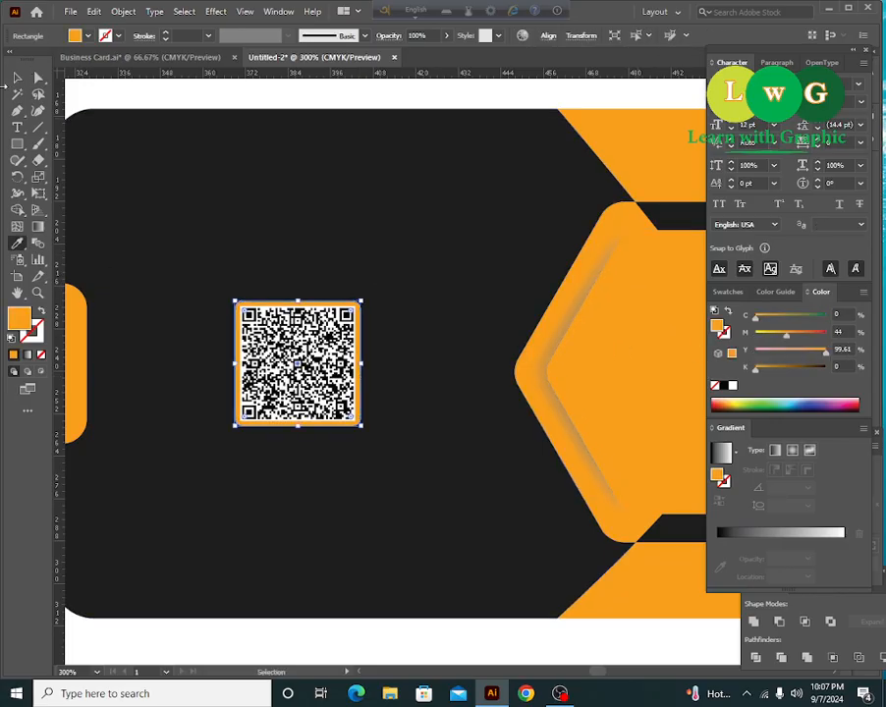
left_click(269, 93)
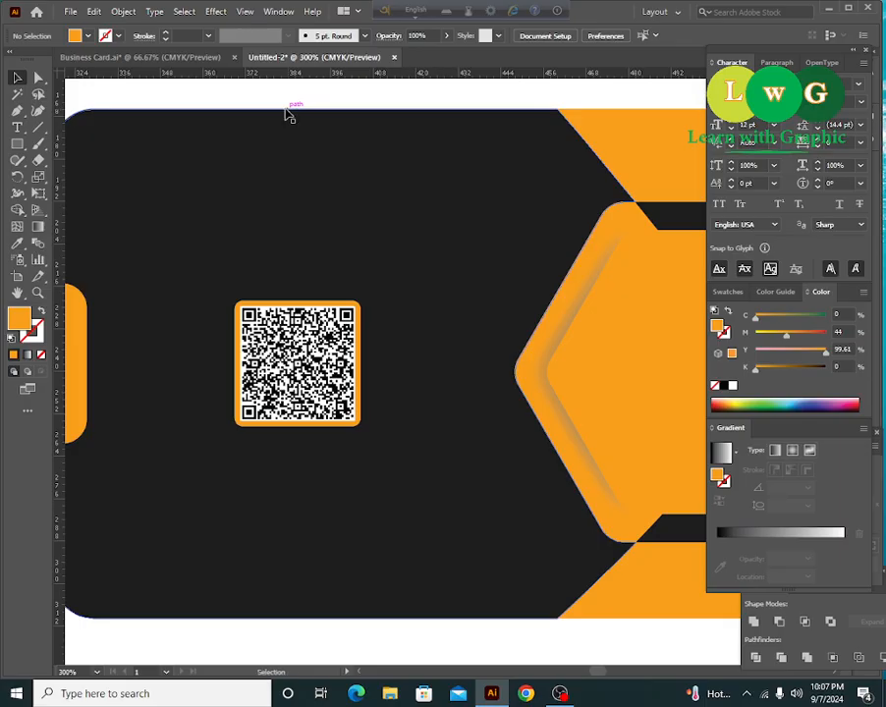
- Enlarge the orange backing square slightly around its center to widen the QR code's border
left_click(362, 365)
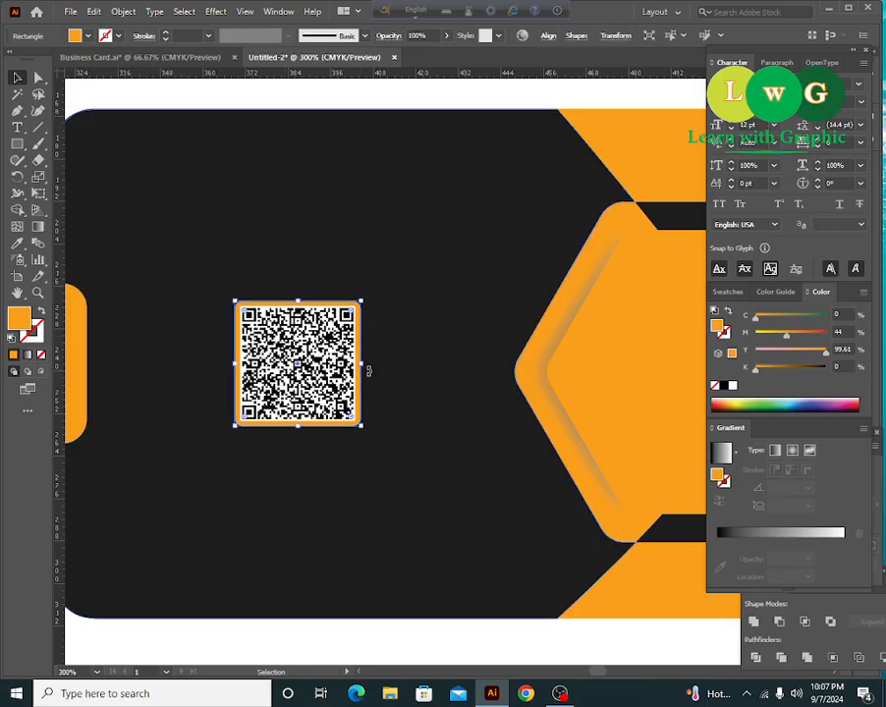
left_click_drag(363, 428, 364, 427)
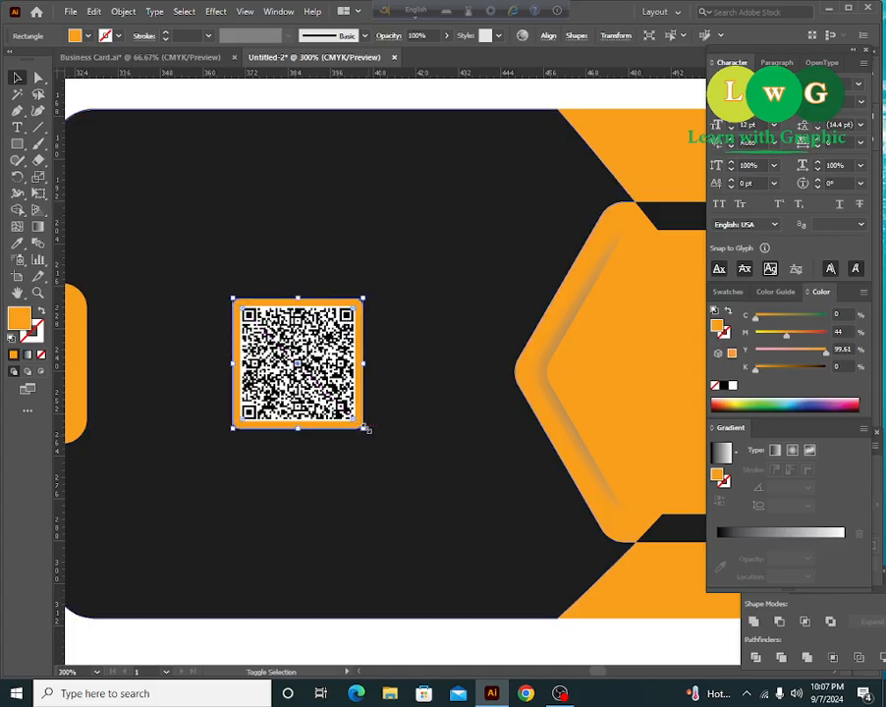
left_click(372, 655)
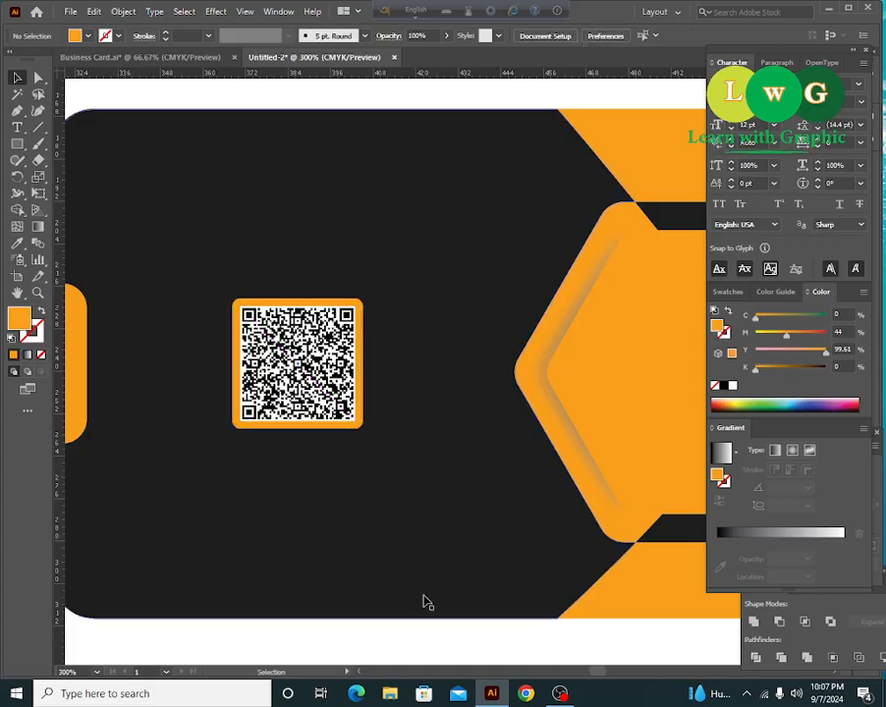
- Move the Peak Power.ltd text below the logo in the area outside the artboard
key("ctrl+minus")
key("ctrl+minus")
key("ctrl+minus")
key("ctrl+minus")
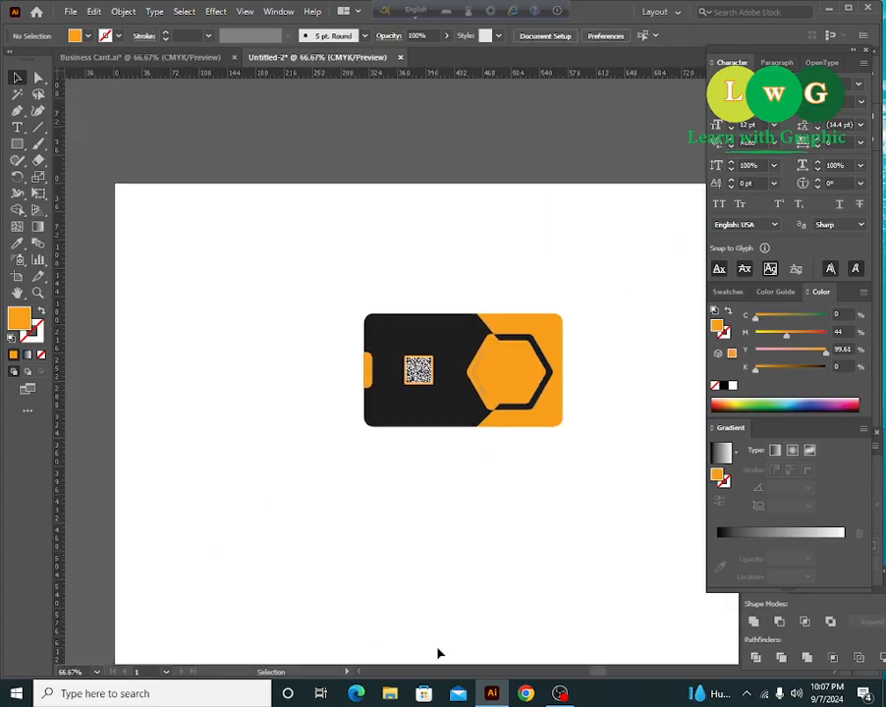
left_click_drag(484, 550, 459, 543)
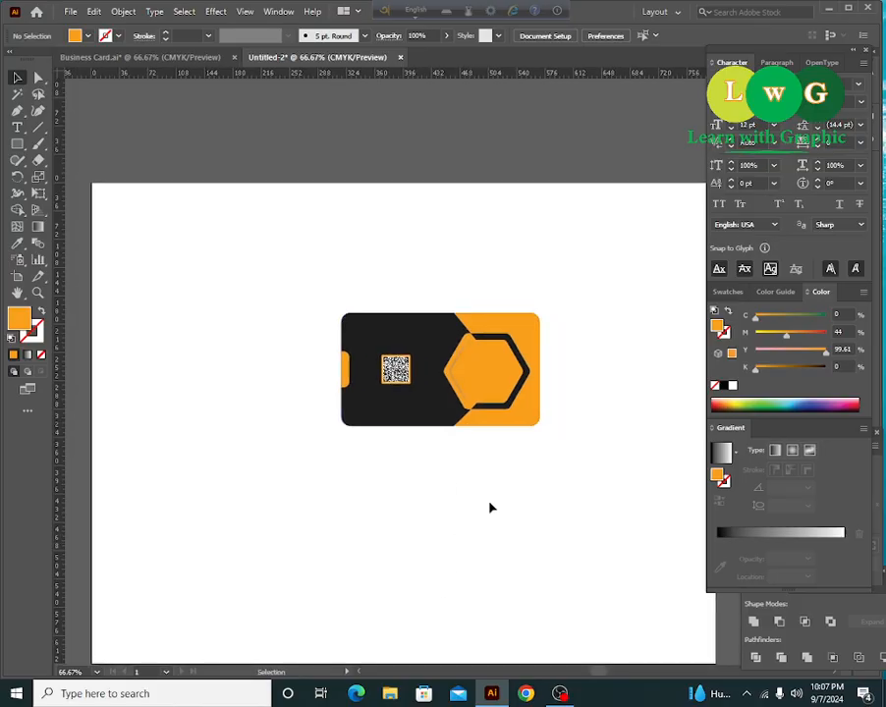
left_click_drag(491, 508, 505, 509)
left_click_drag(330, 509, 413, 527)
left_click_drag(175, 381, 183, 429)
left_click(287, 460)
left_click(287, 454)
left_click(507, 439)
left_click_drag(507, 503, 325, 497)
left_click_drag(411, 497, 602, 507)
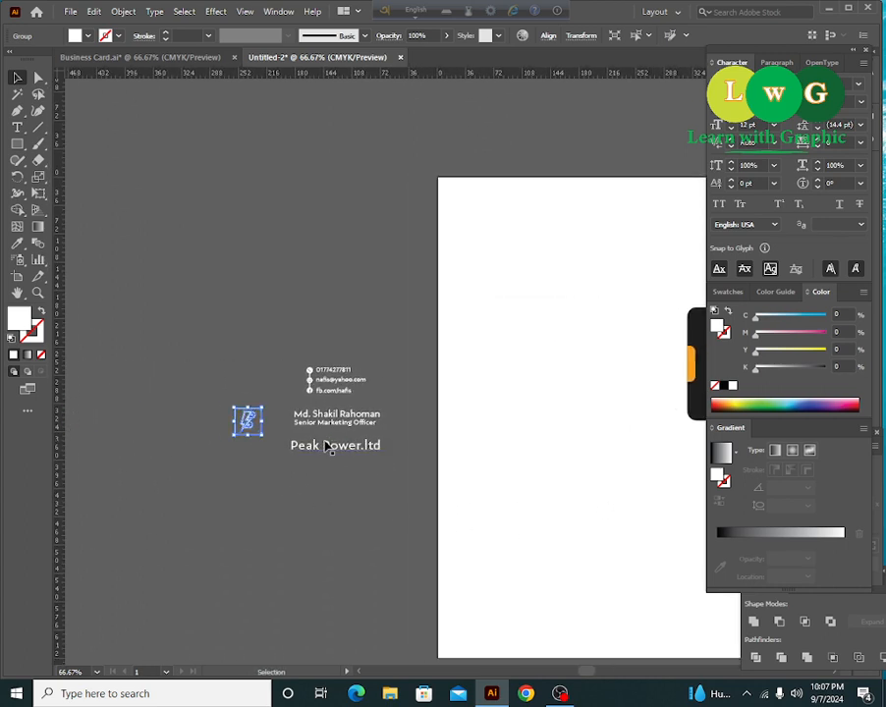
left_click_drag(330, 449, 238, 456)
- Align the logo and the Peak Power.ltd text on their horizontal centers, and deselect them
key("ctrl+plus")
key("ctrl+plus")
key("ctrl+plus")
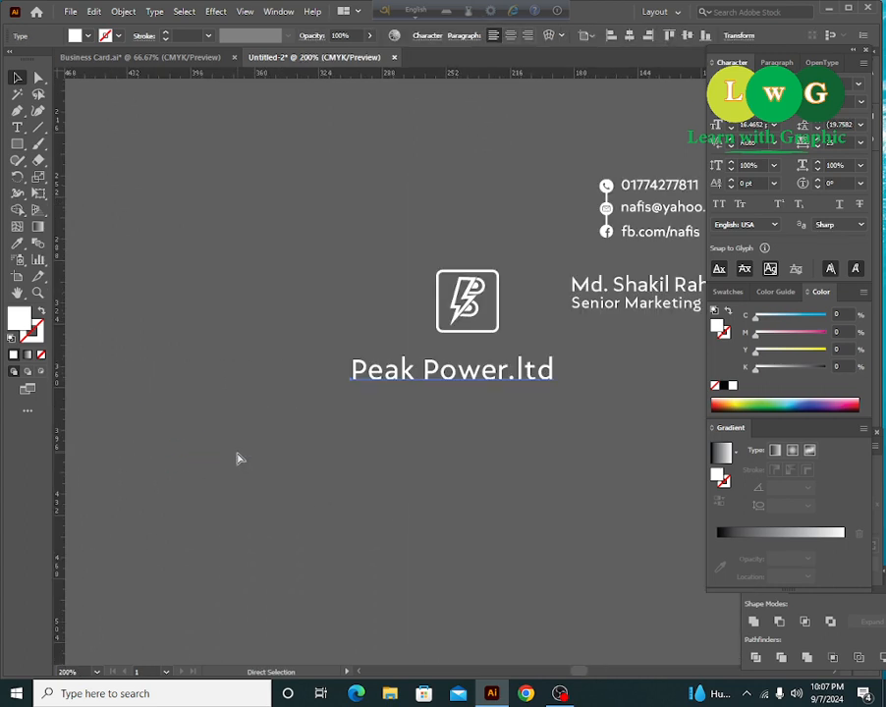
left_click_drag(496, 431, 388, 246)
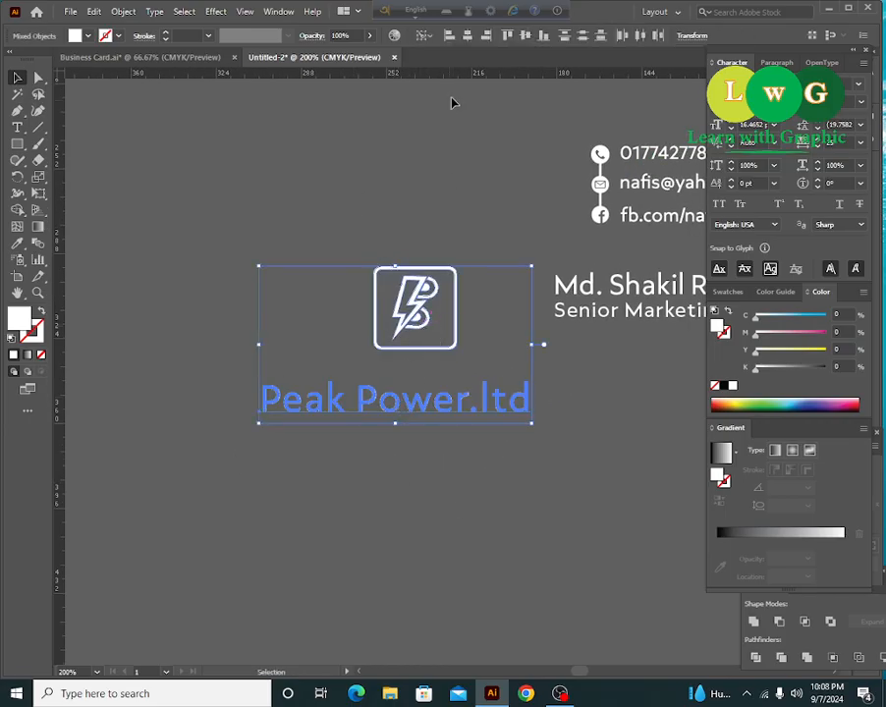
left_click(468, 36)
left_click(513, 500)
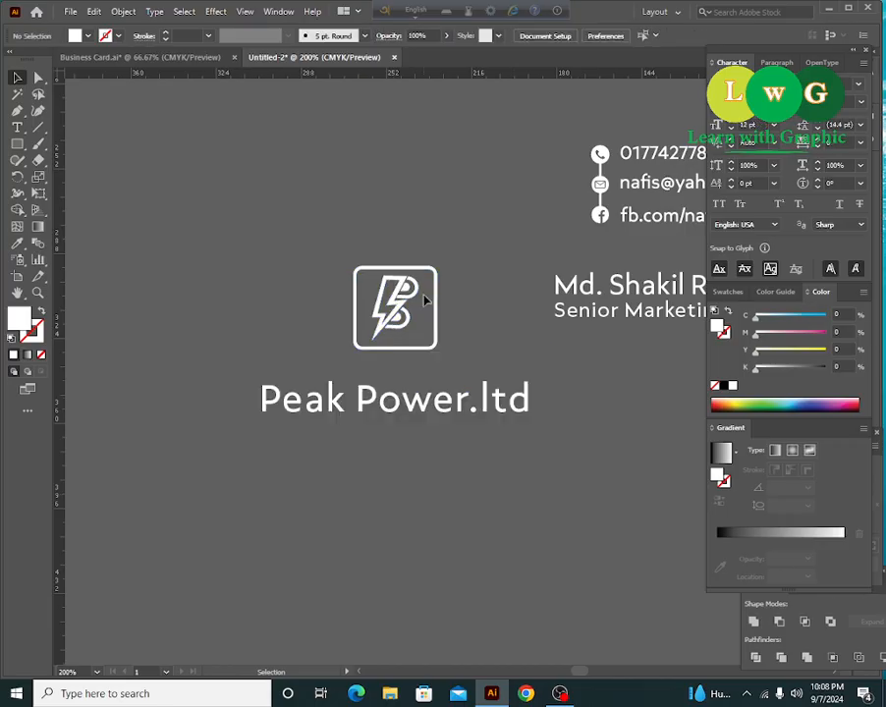
- Nudge the logo straight down until it sits just above the Peak Power.ltd text
left_click_drag(435, 364, 437, 362)
key("Down")
key("Down")
key("Down")
key("Down")
key("Down")
key("Down")
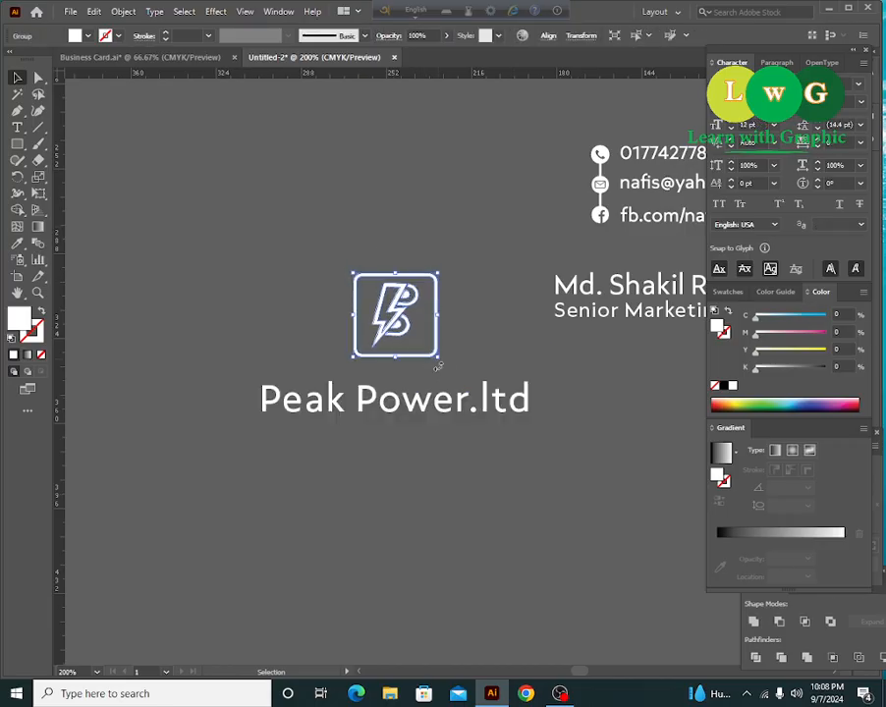
key("Down")
key("Down")
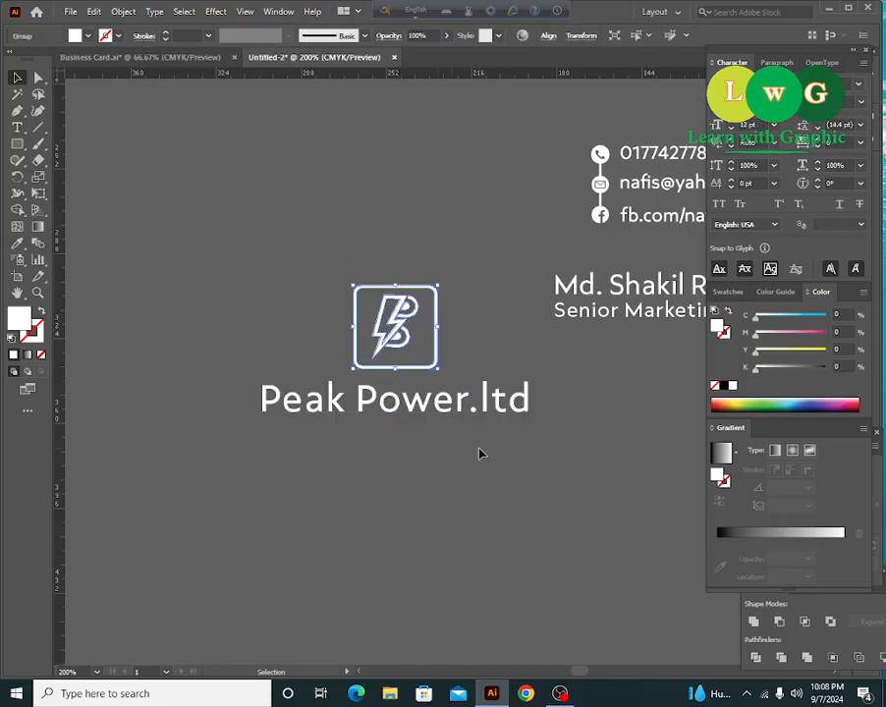
key("Up")
left_click(249, 325)
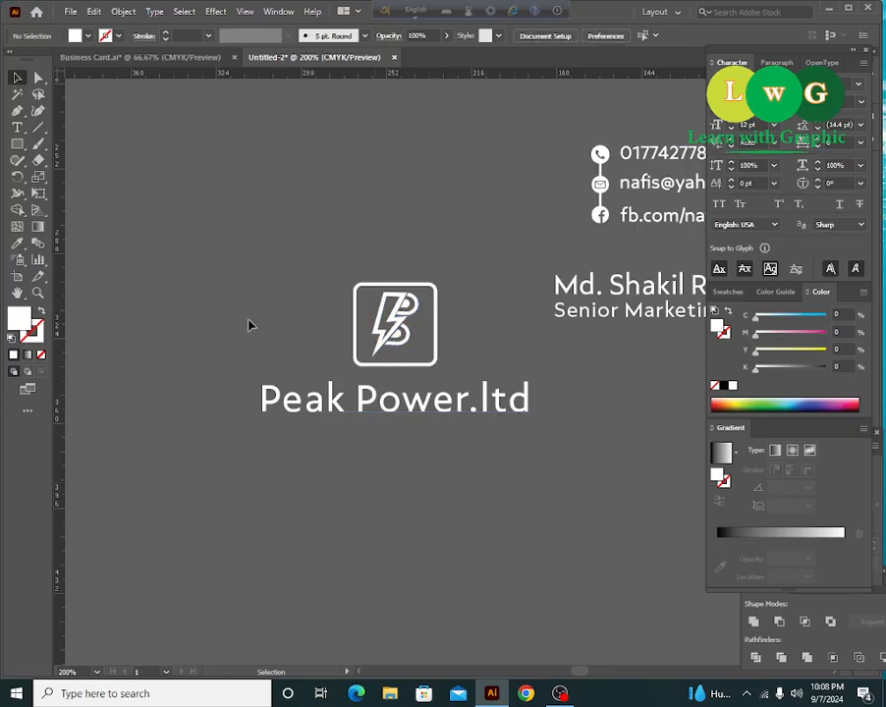
- Draw a horizontal line under the full width of the Peak Power.ltd text with a 0.75 pt stroke
left_click(39, 129)
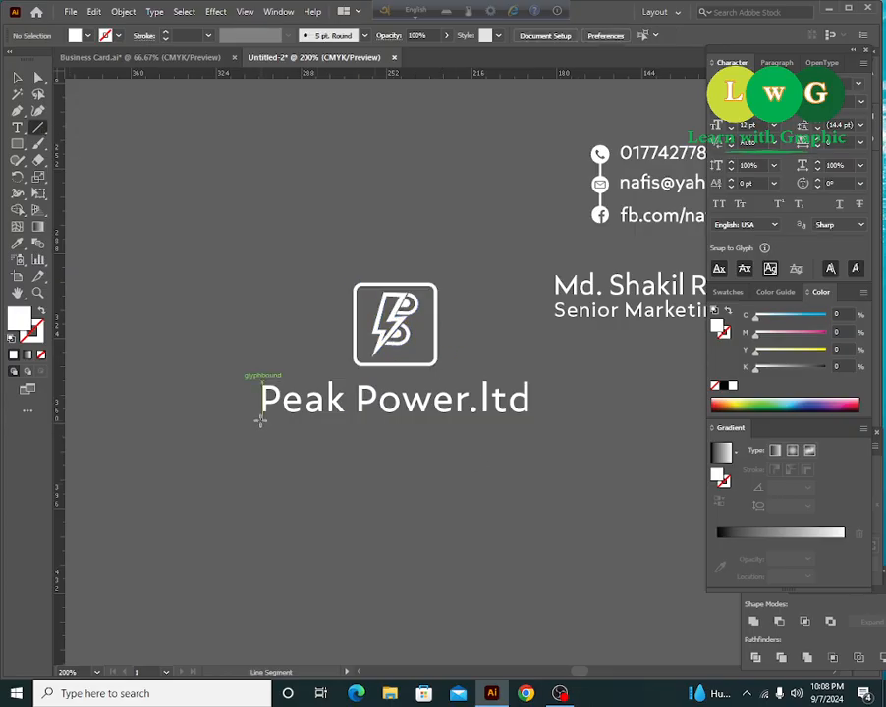
left_click_drag(260, 420, 529, 443)
key("v")
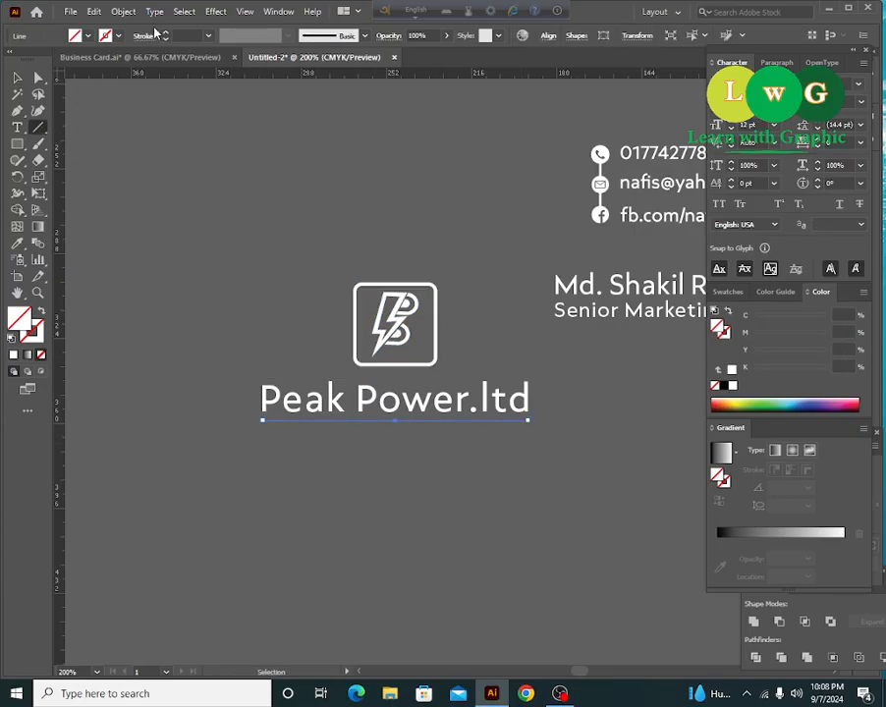
left_click(167, 35)
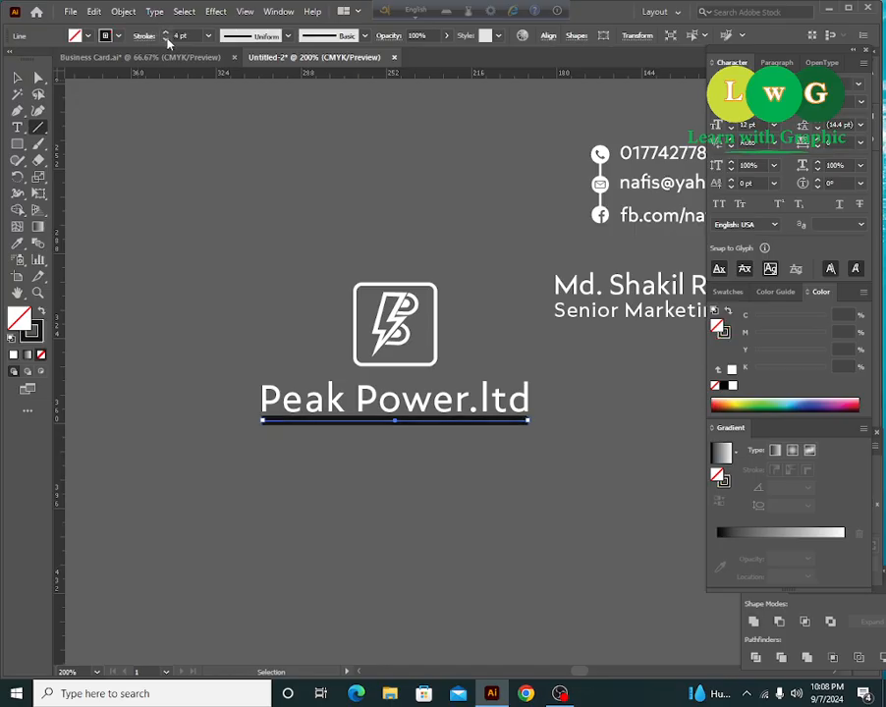
left_click(167, 40)
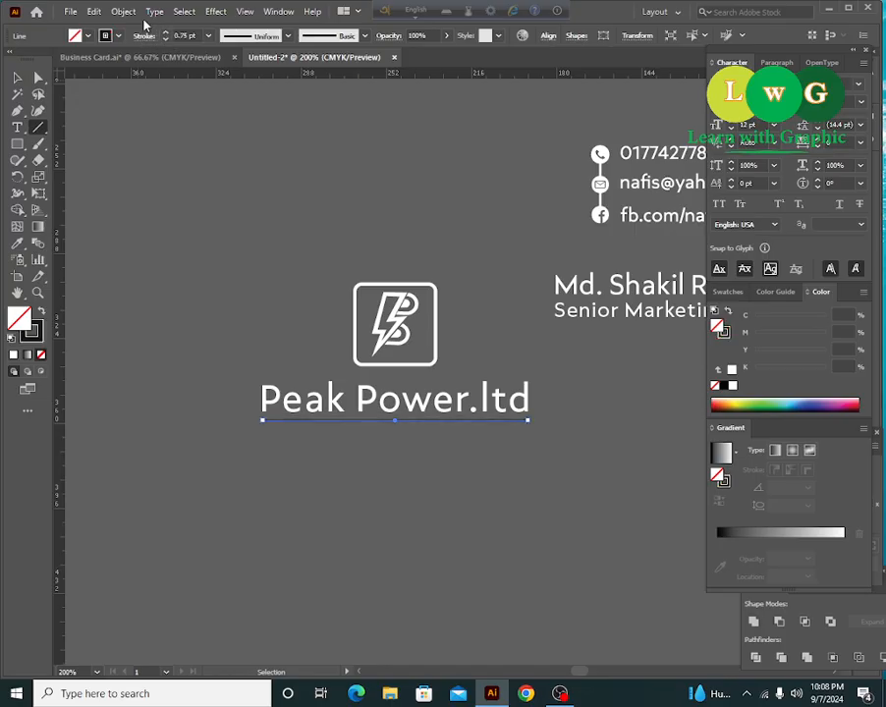
- Expand the fill and stroke of the line under the company name into a filled shape
left_click(122, 11)
left_click(167, 173)
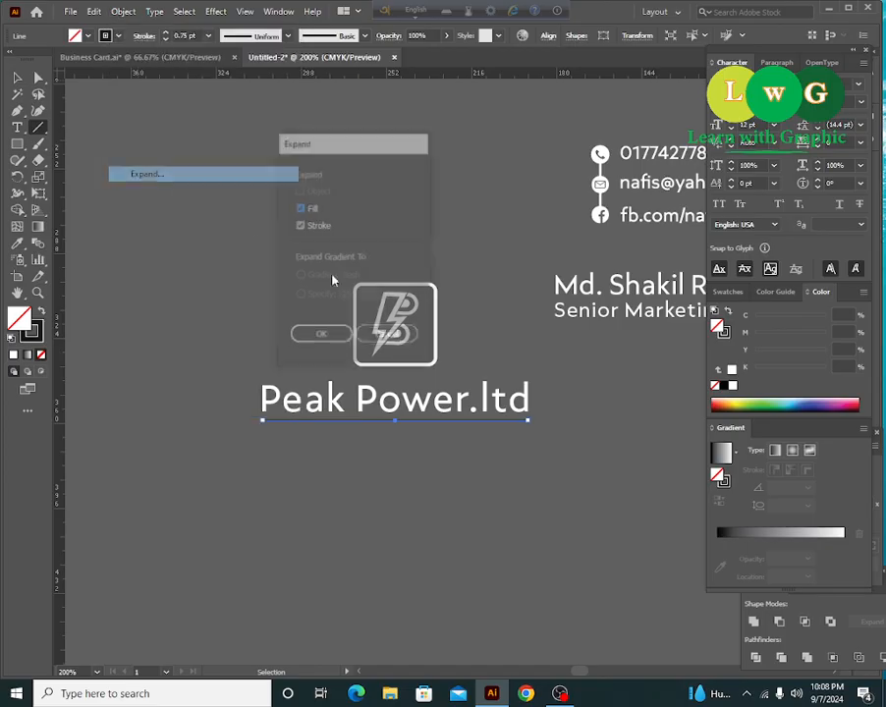
left_click(330, 334)
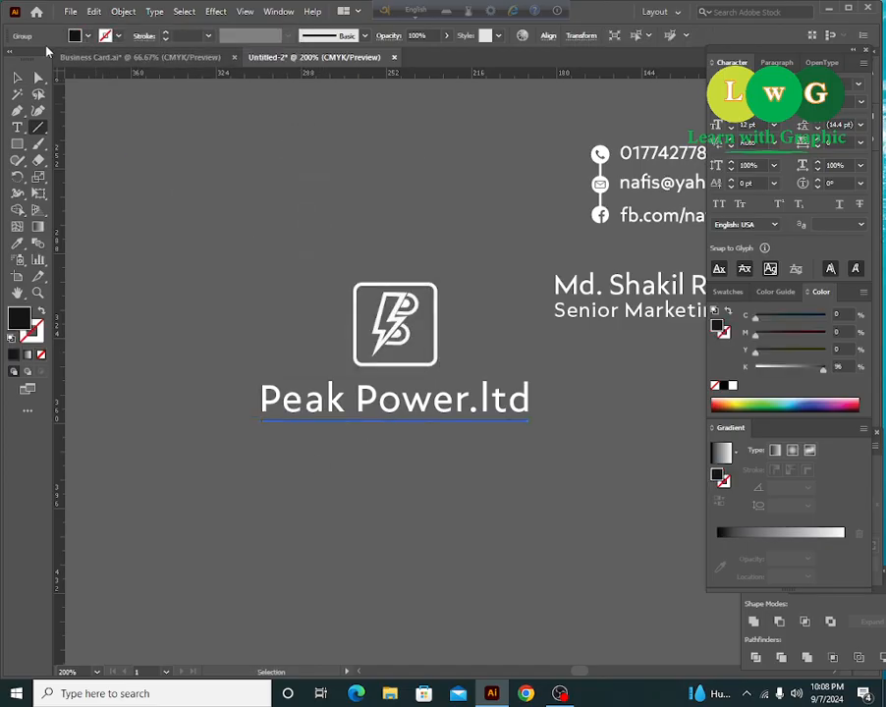
- Recolor the logo and the underline white by sampling the white Facebook icon, and deselect them
left_click(15, 78)
left_click_drag(470, 318, 470, 316)
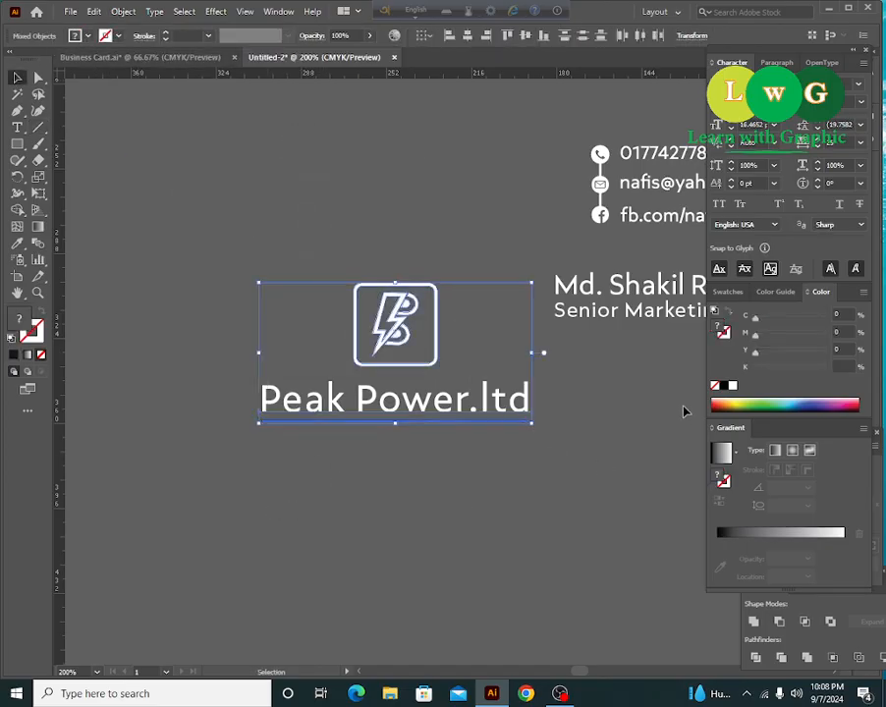
left_click(19, 243)
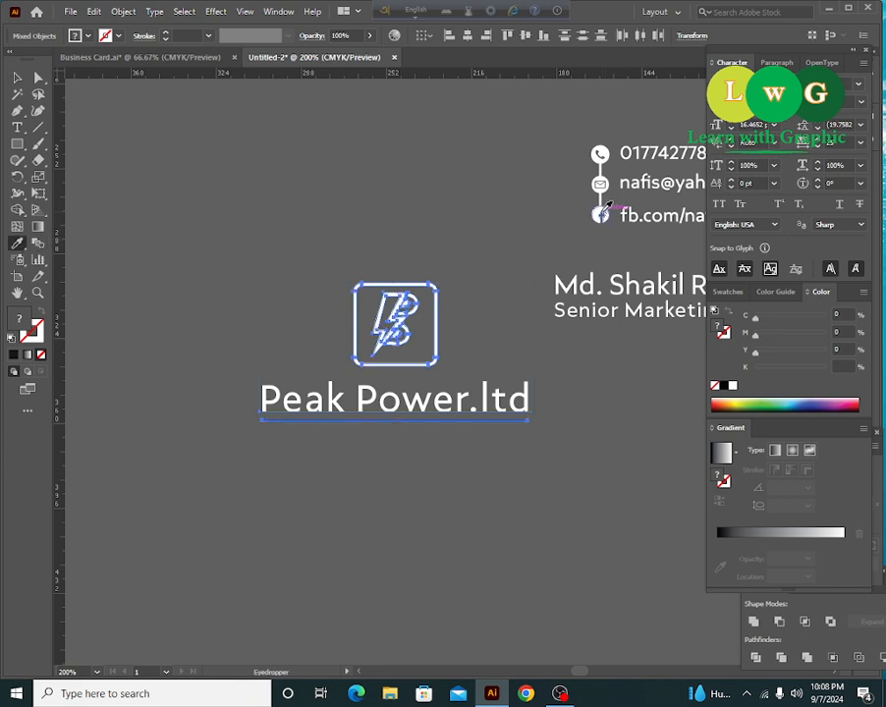
left_click(601, 216)
left_click(17, 78)
left_click(218, 282)
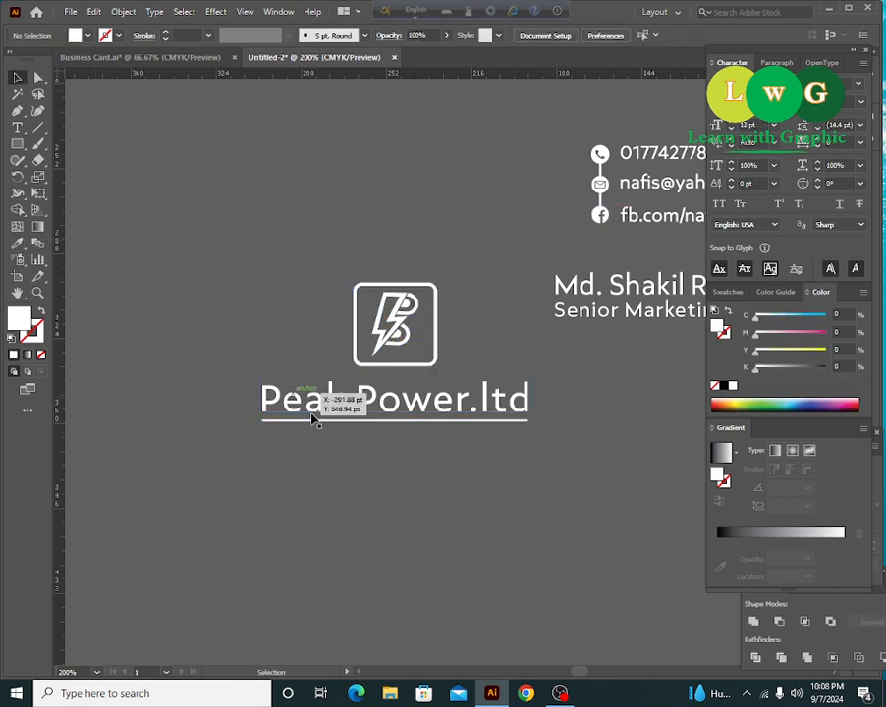
- Place a copy of the Peak Power.ltd text below the logo lockup and convert the original text to outlines
left_click_drag(321, 414, 315, 541)
left_click(334, 403)
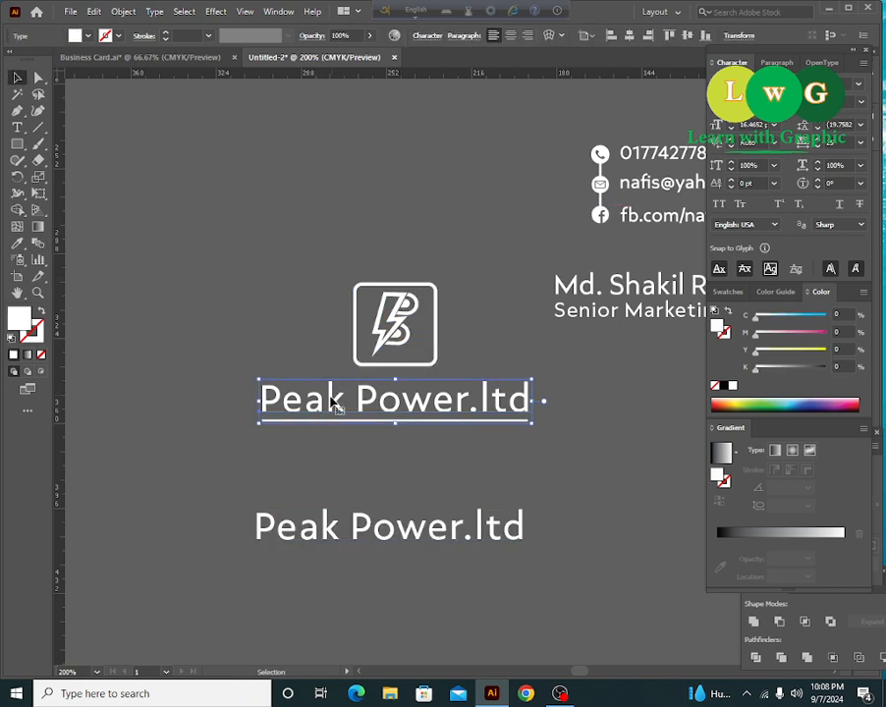
right_click(334, 403)
left_click(403, 206)
left_click(308, 327)
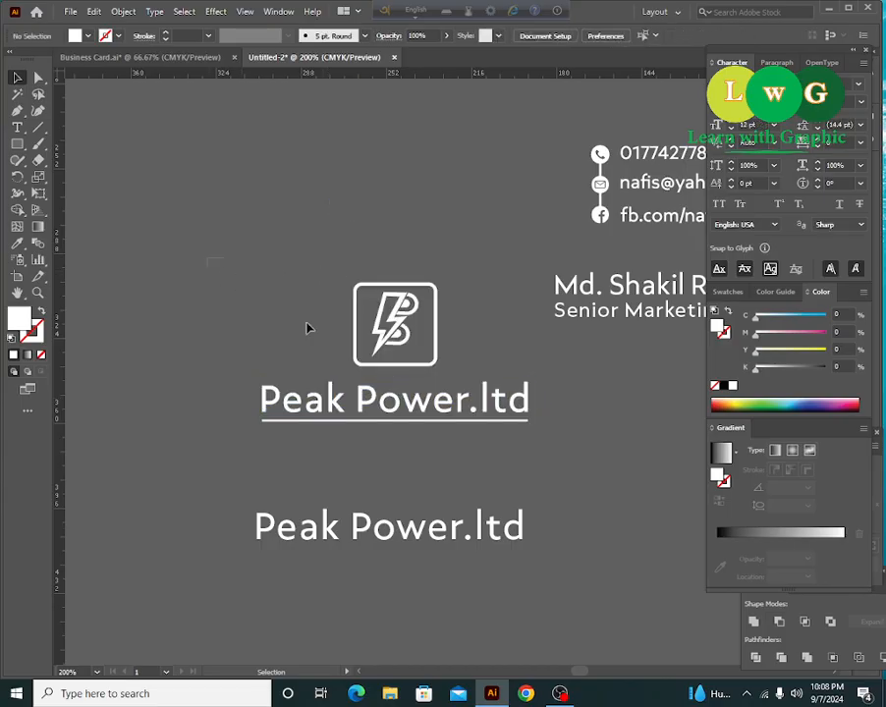
- Group the logo, the outlined Peak Power.ltd text and the underline
left_click_drag(308, 327, 514, 444)
key("a")
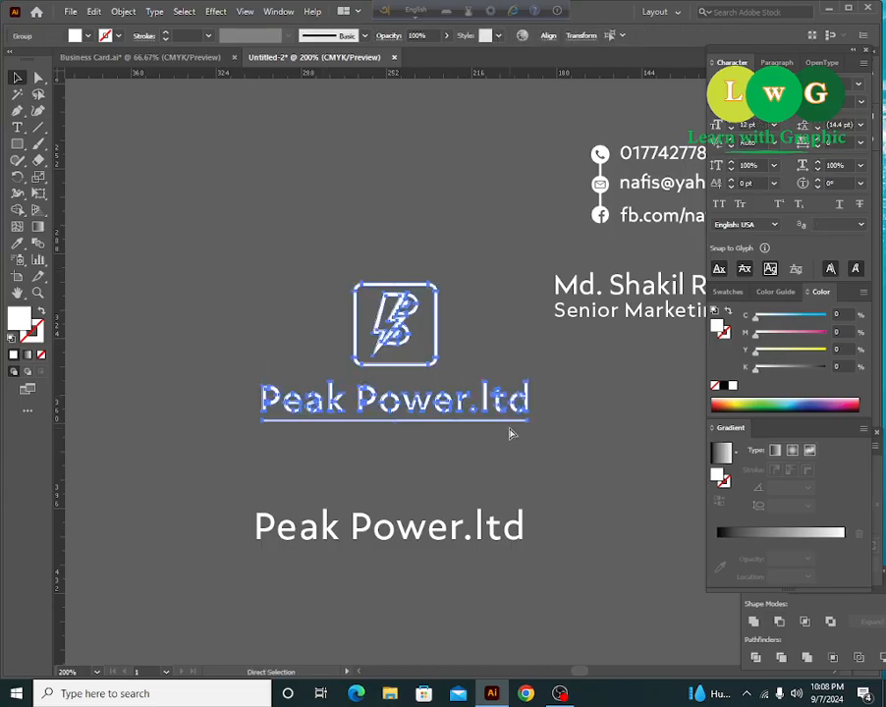
key("ctrl+g")
- Move the grouped logo lockup from the pasteboard onto the hexagon of the business card
left_click_drag(580, 437, 242, 421)
left_click_drag(186, 391, 150, 373)
key("ctrl+minus")
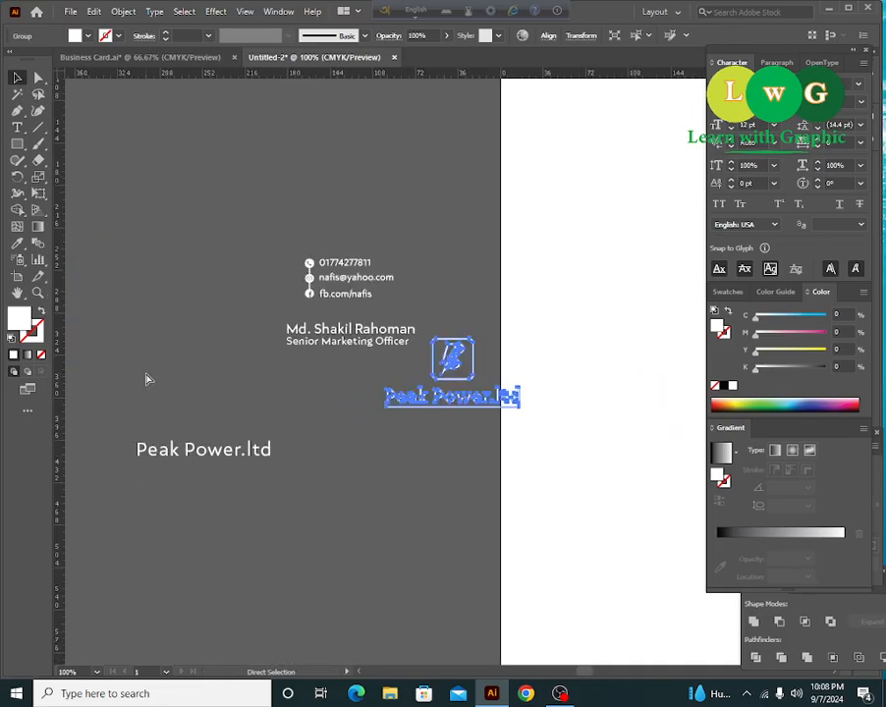
key("ctrl+minus")
left_click_drag(429, 417, 574, 316)
key("ctrl+plus")
key("ctrl+plus")
key("ctrl+plus")
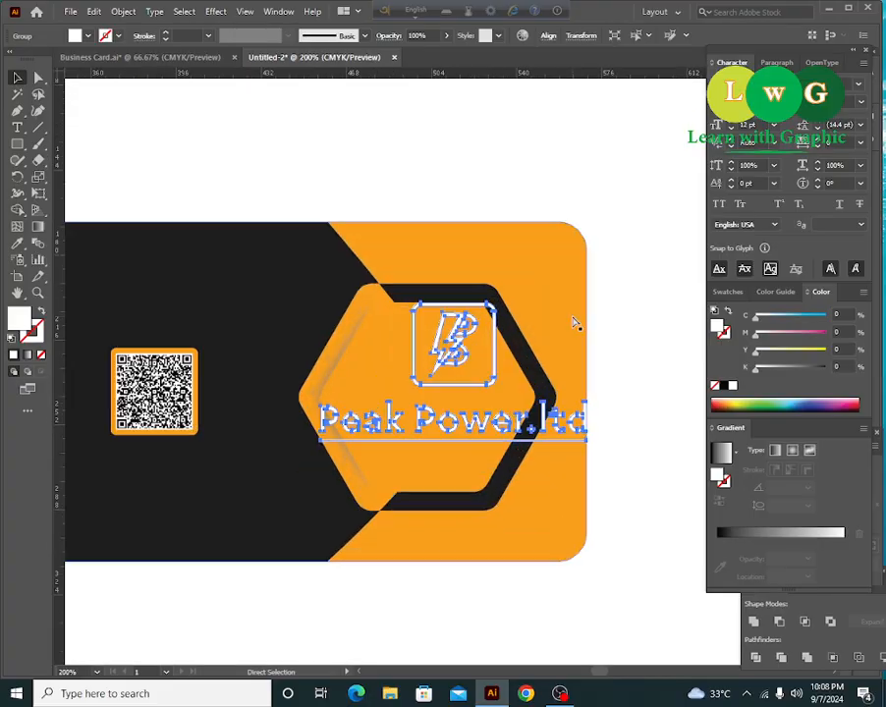
- Scale the logo lockup down proportionally and center it inside the orange hexagon with clear margins around it
left_click_drag(585, 434, 535, 414)
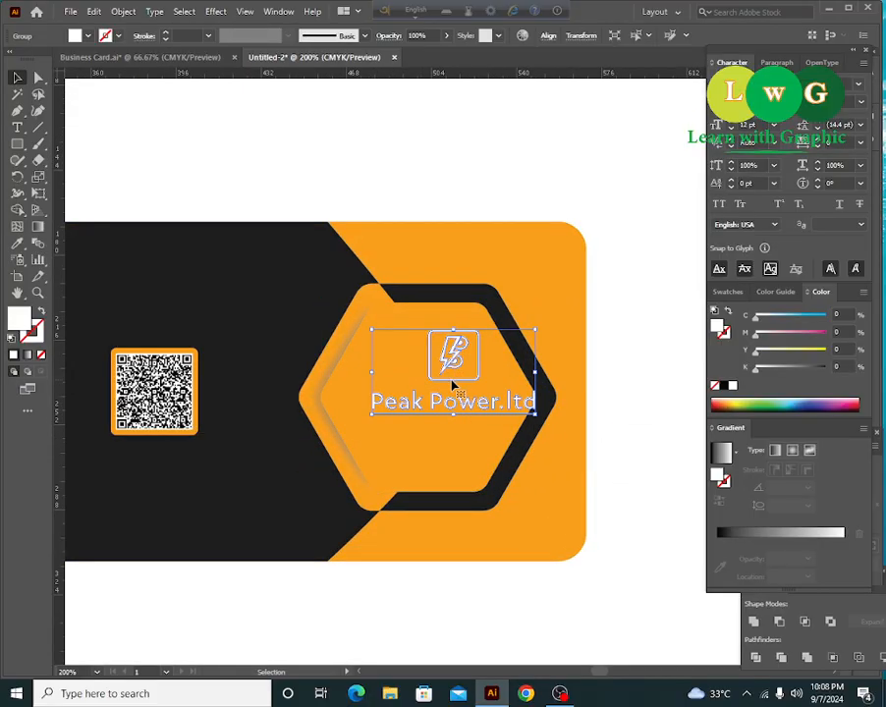
left_click_drag(449, 385, 428, 391)
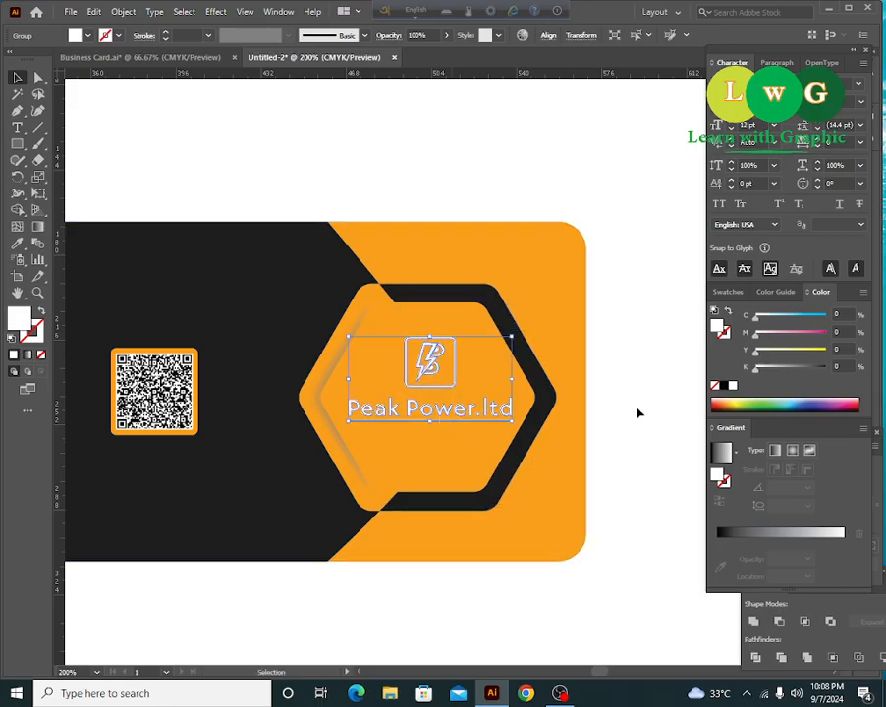
left_click(638, 469)
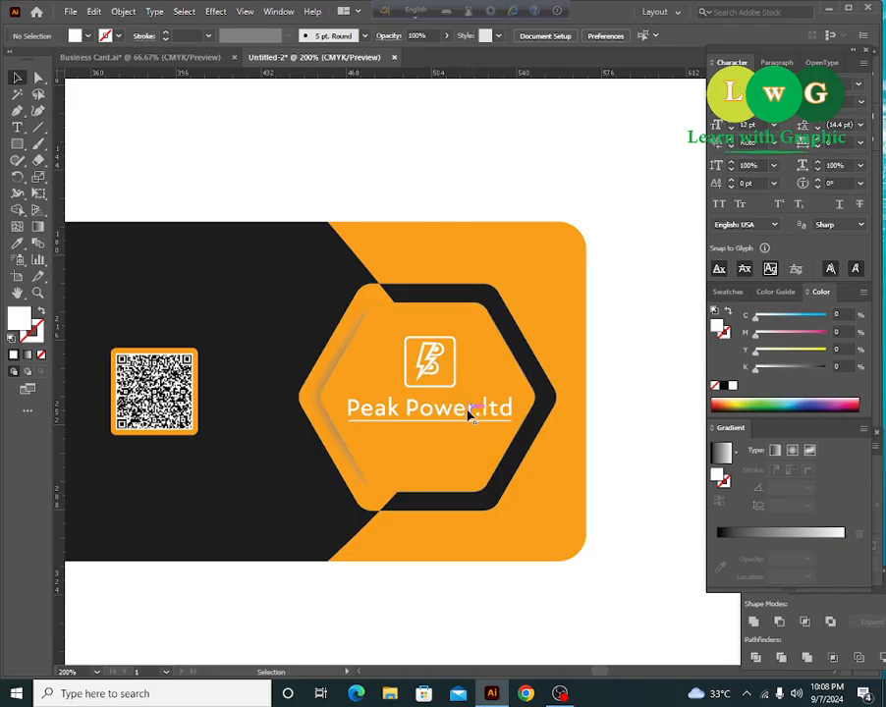
left_click(469, 414)
left_click_drag(514, 421, 447, 418)
left_click(652, 445)
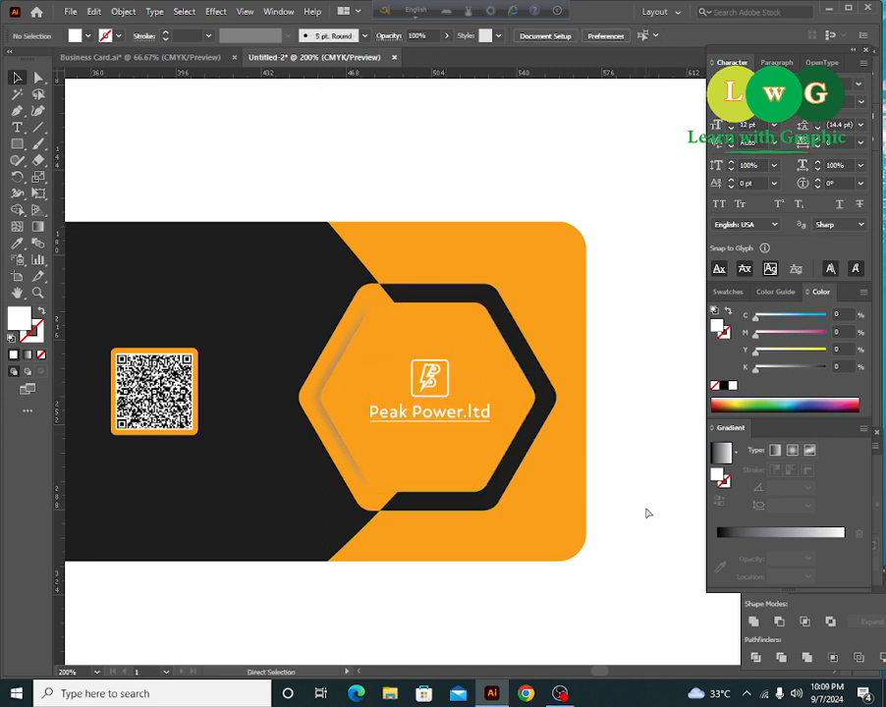
- Recolor the logo lockup in the hexagon by sampling the black of the card background, and deselect it
key("ctrl+minus")
key("ctrl+minus")
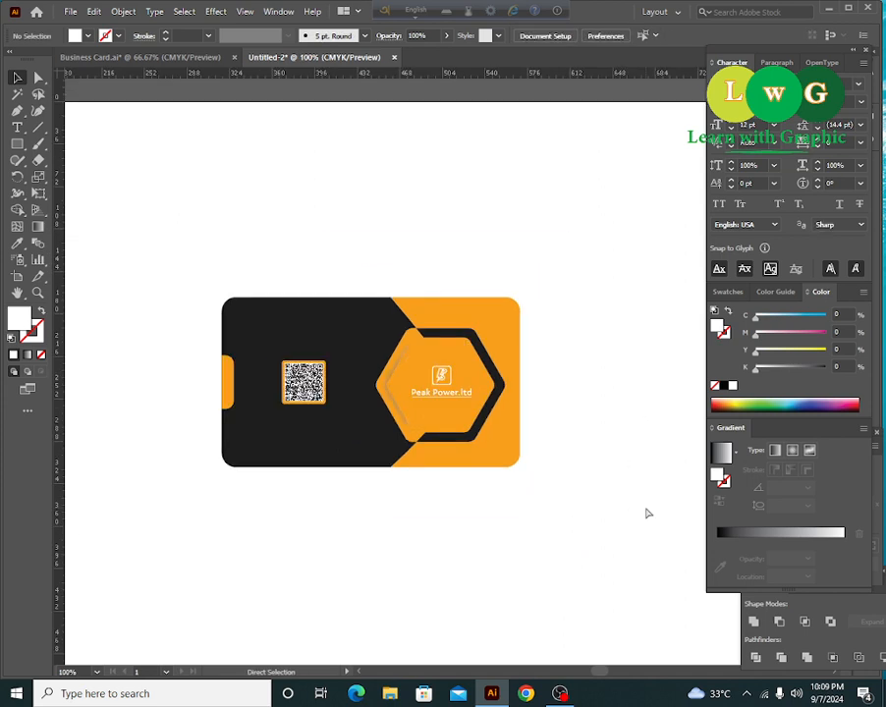
key("ctrl+plus")
key("ctrl+plus")
key("ctrl+plus")
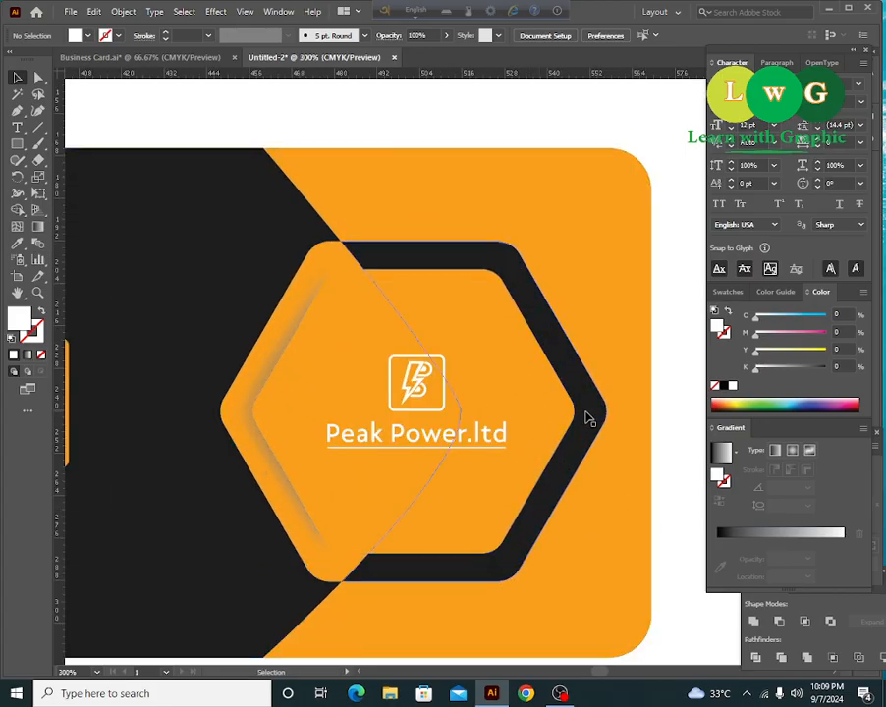
left_click(501, 441)
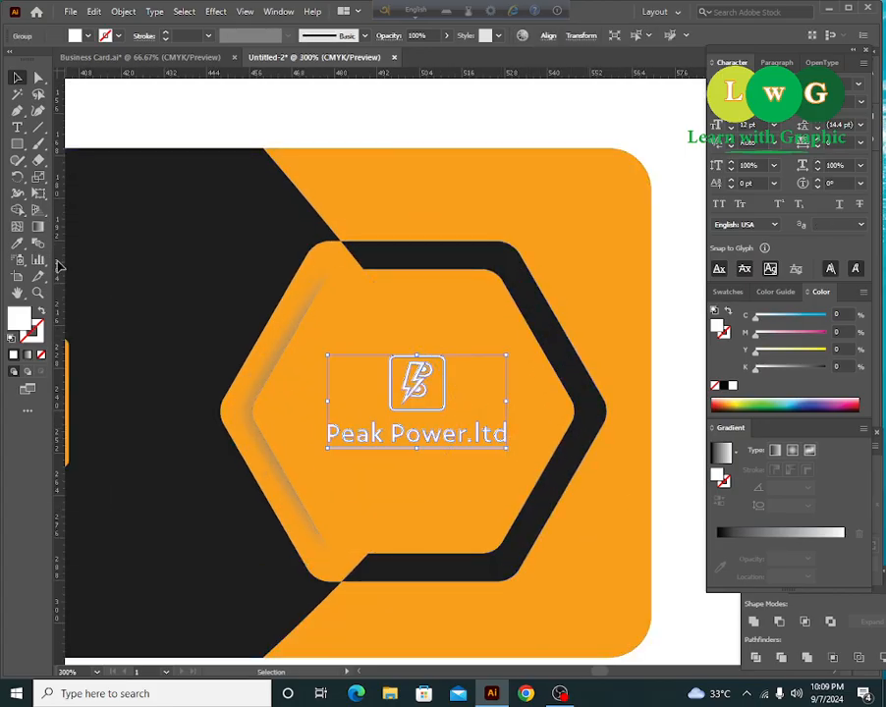
left_click(17, 242)
left_click(116, 230)
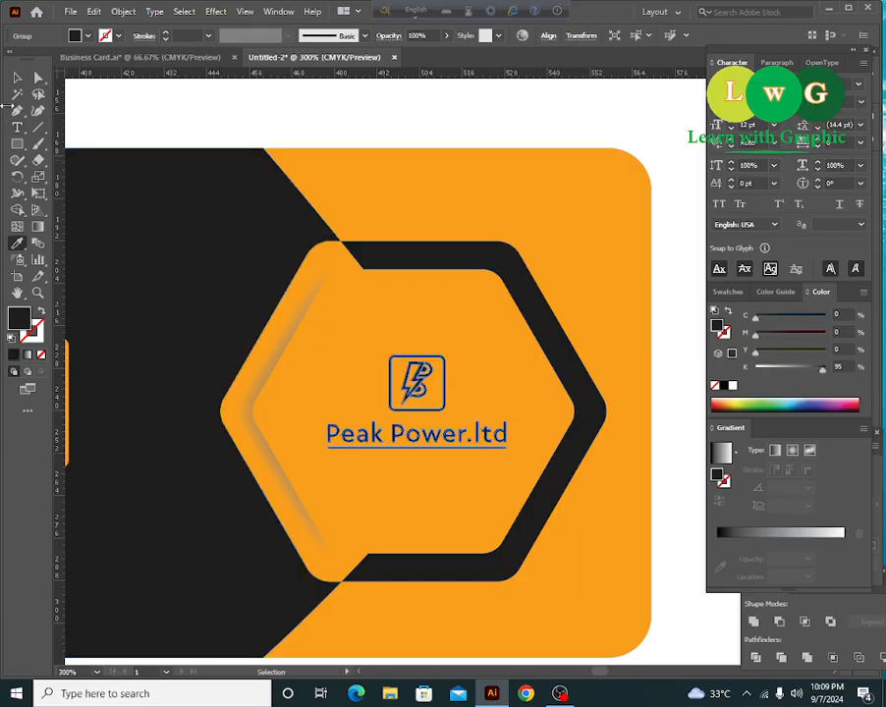
left_click(16, 76)
left_click(379, 108)
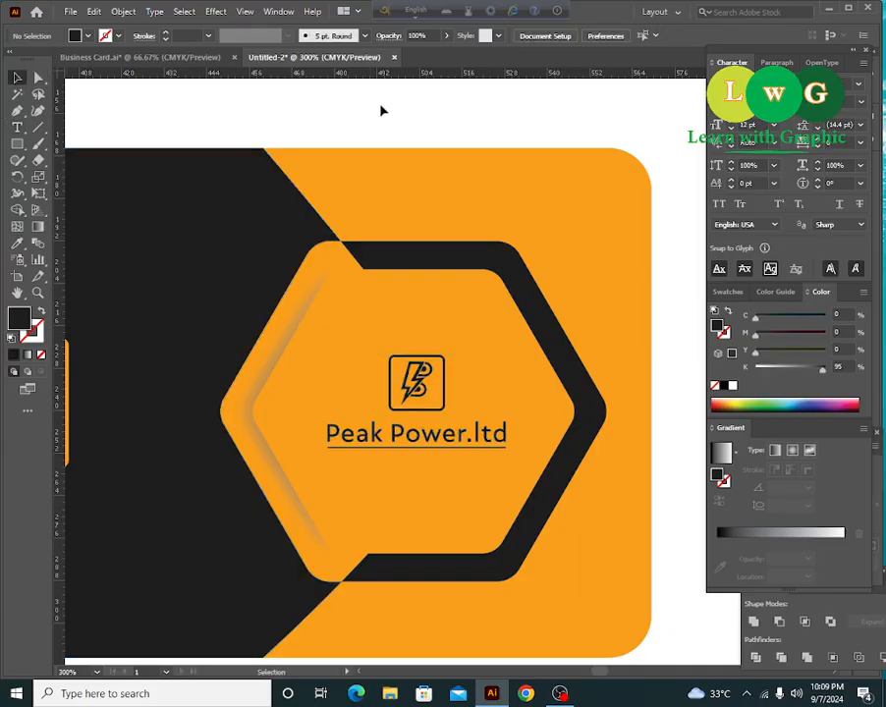
- Start a Drop Shadow effect on the logo lockup with preview on and an X offset of 1 pt
left_click(442, 408)
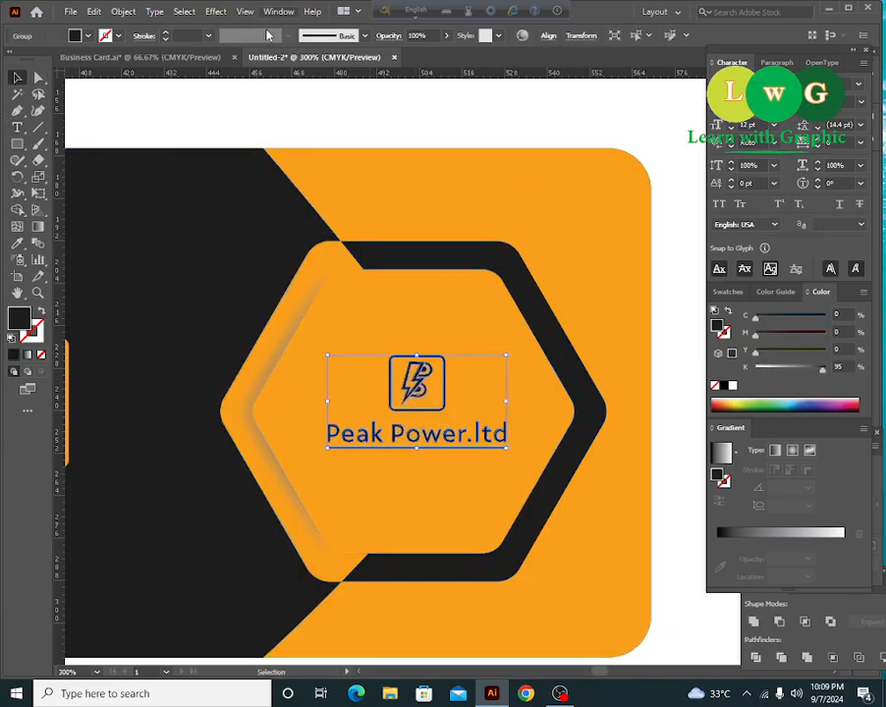
left_click(215, 12)
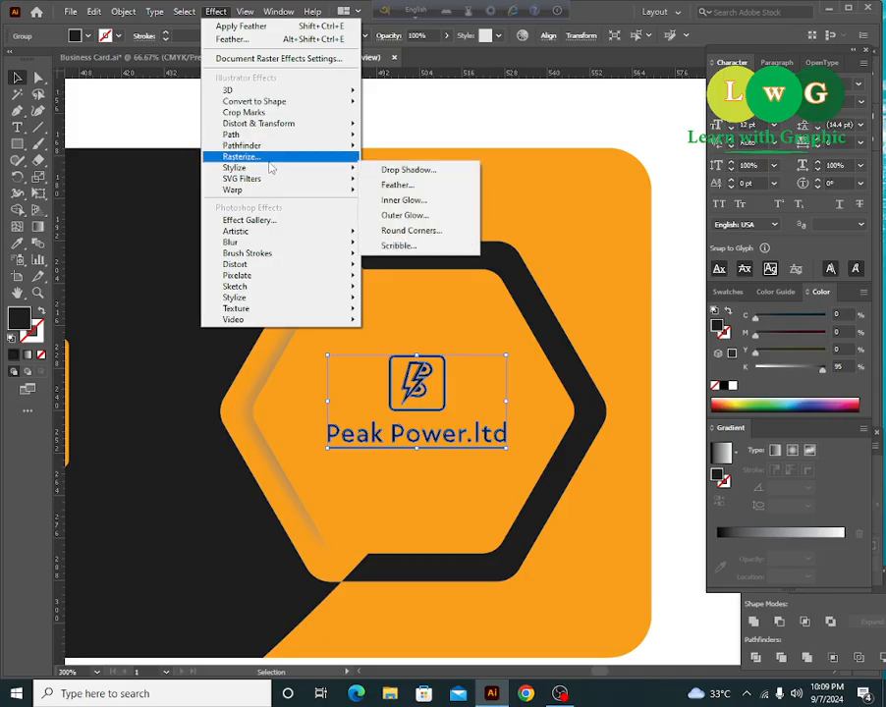
mouse_move(275, 168)
left_click(433, 172)
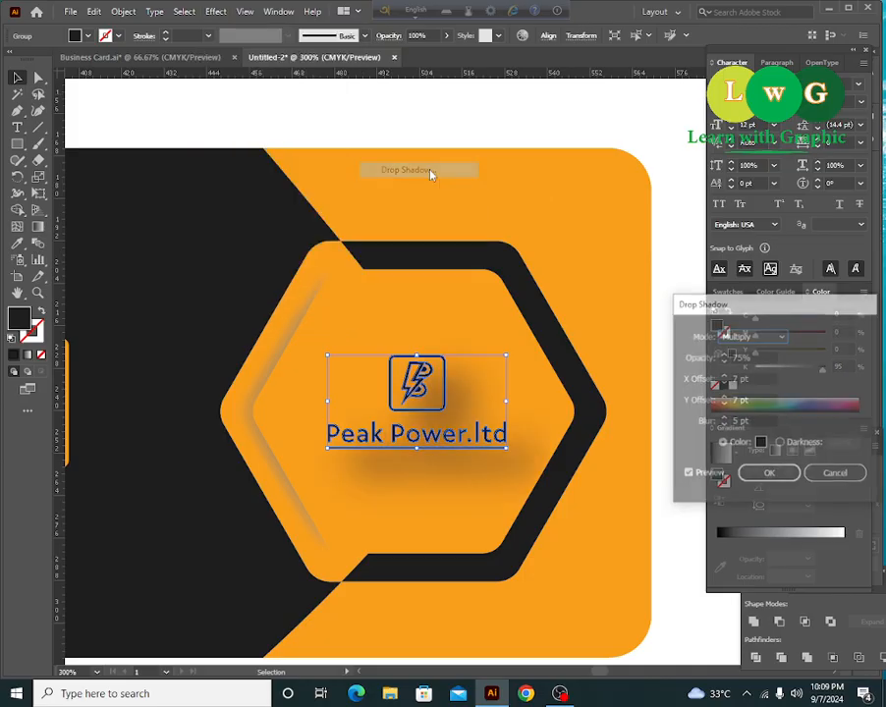
left_click(725, 383)
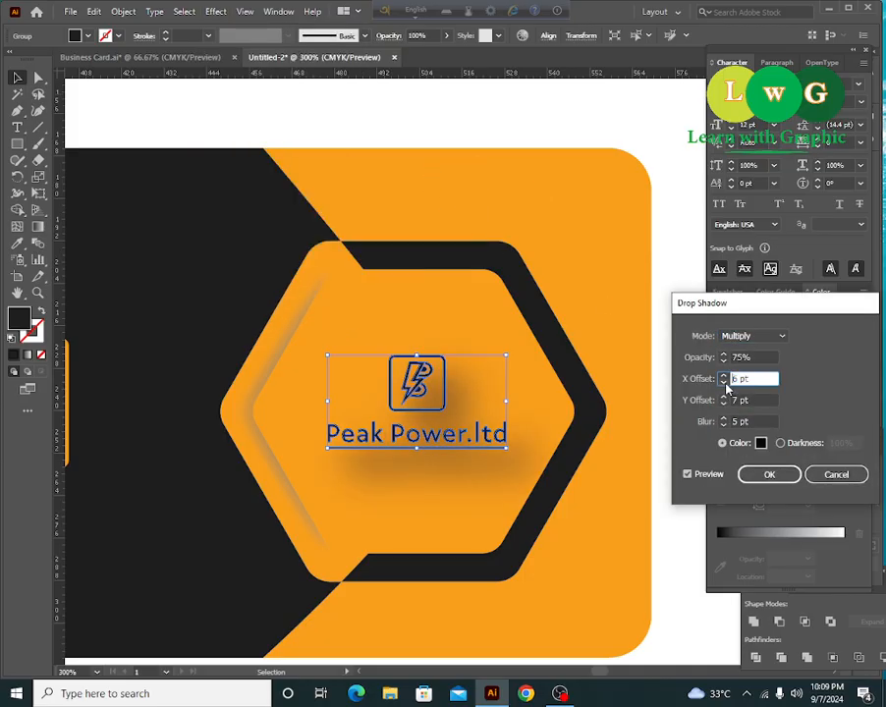
left_click(725, 383)
left_click(725, 384)
left_click(726, 383)
left_click(725, 383)
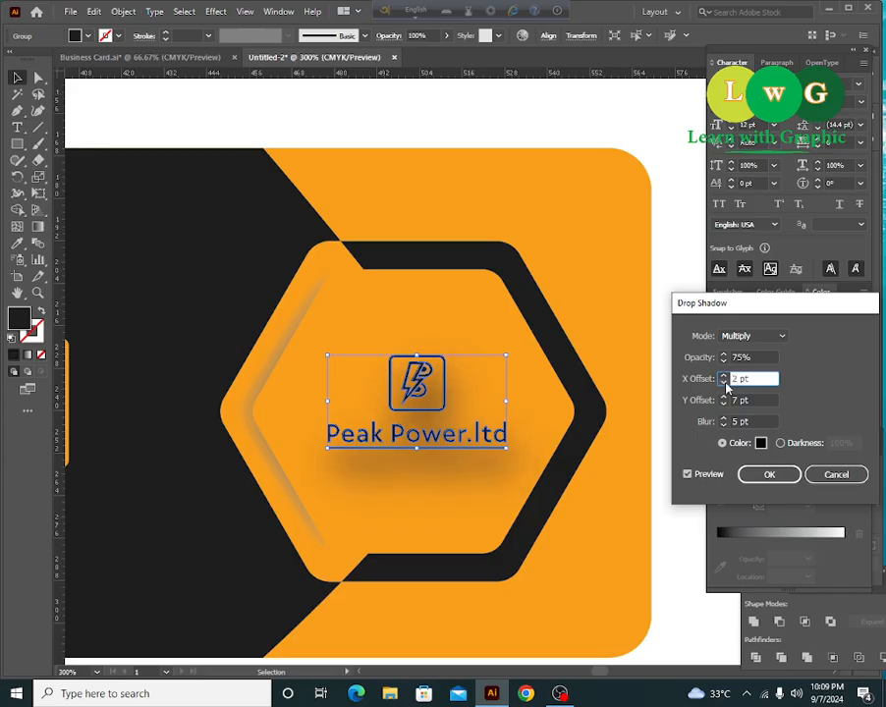
left_click(725, 383)
- Set the drop shadow's Y offset to 1 pt
left_click(725, 404)
left_click(725, 405)
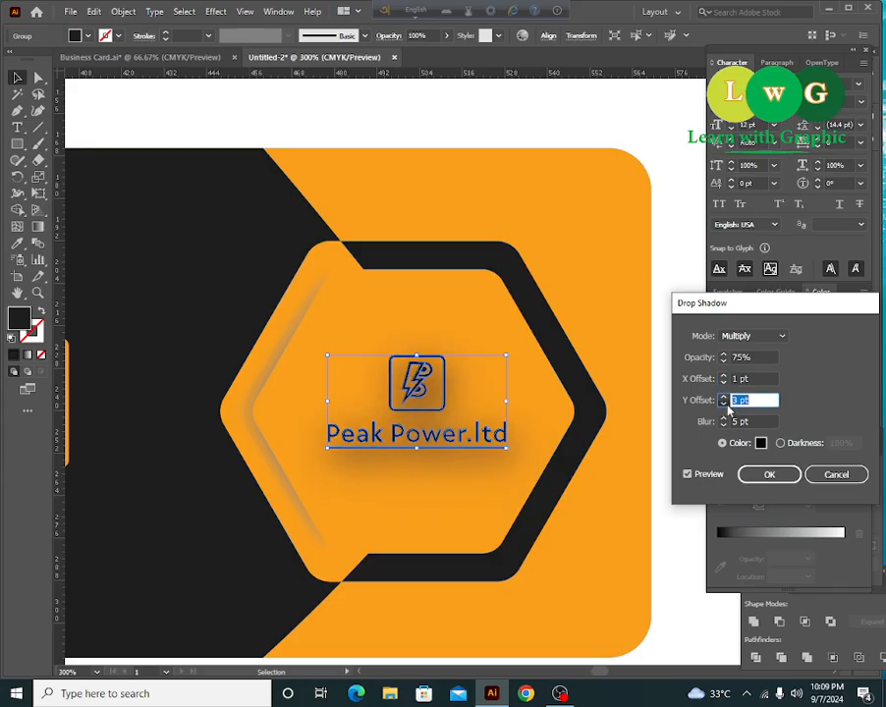
left_click(726, 405)
left_click(725, 404)
left_click(725, 405)
left_click(725, 404)
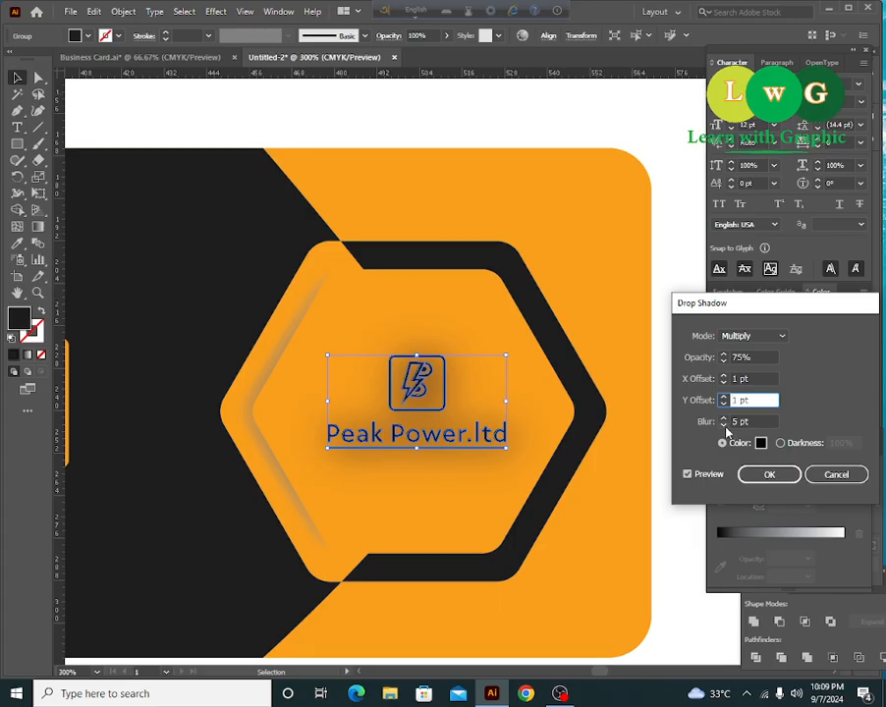
- Set the drop shadow's blur to 1 pt, apply the effect and deselect the logo lockup
key("Tab")
left_click(725, 426)
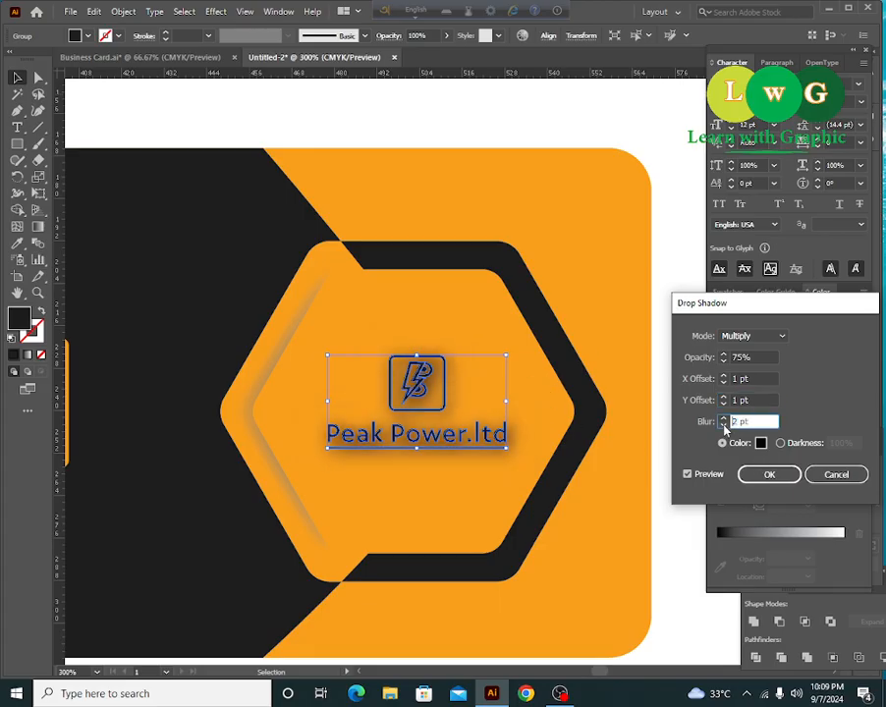
left_click(724, 426)
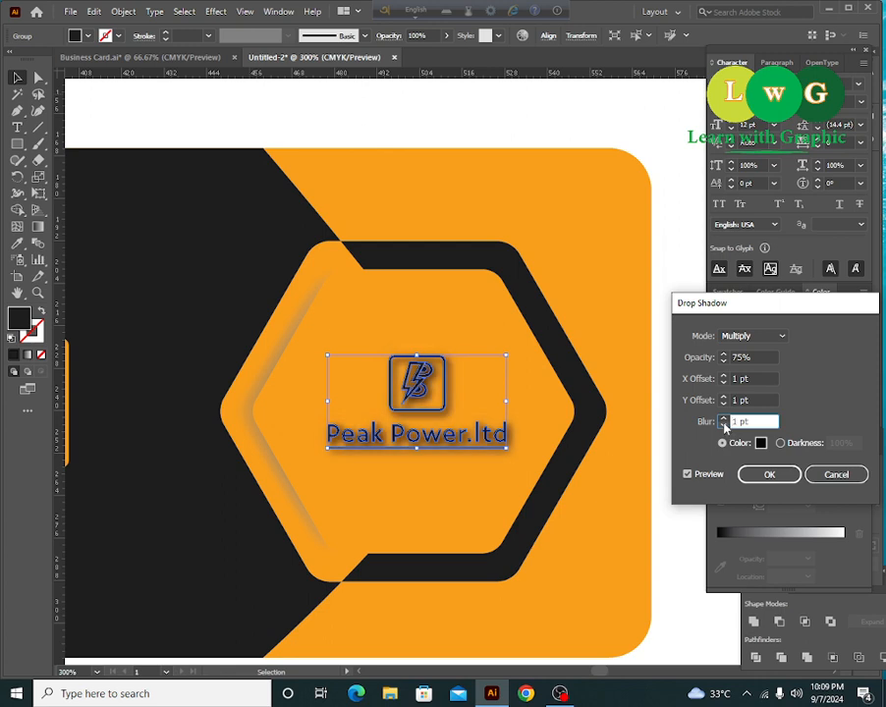
left_click(724, 426)
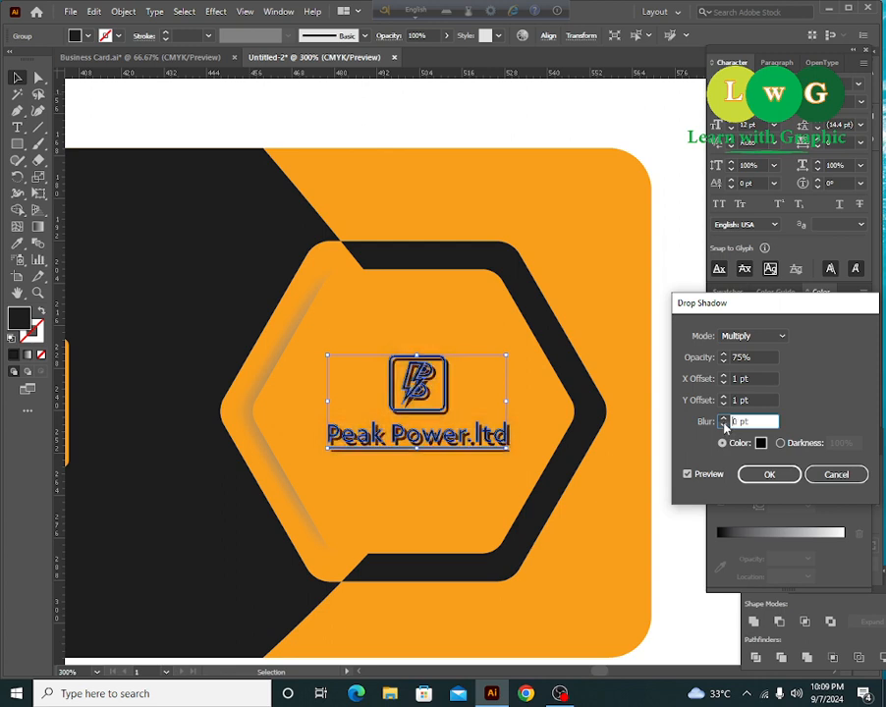
left_click(724, 420)
left_click(724, 420)
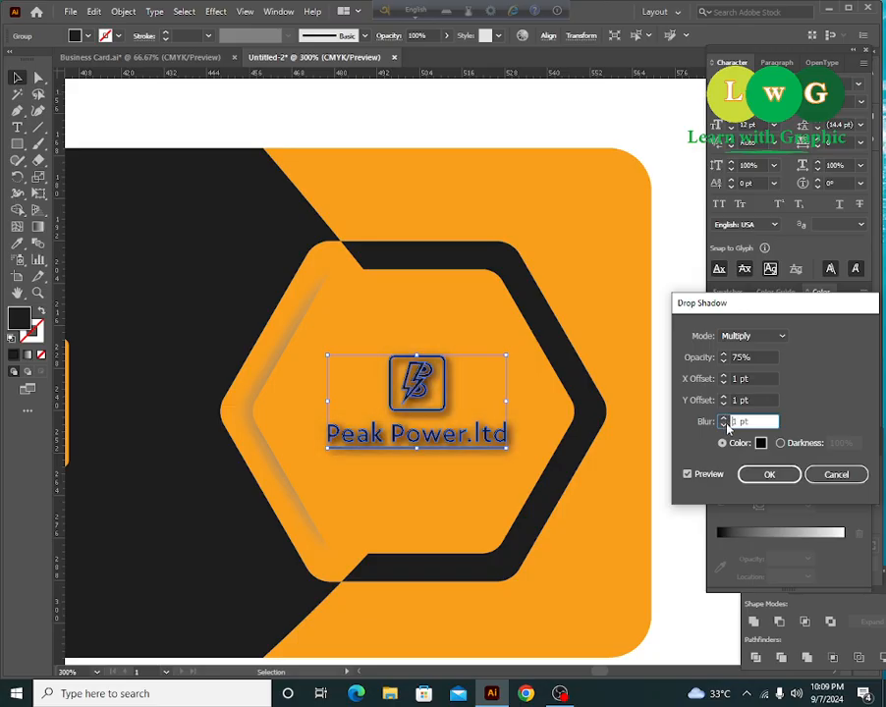
left_click(761, 475)
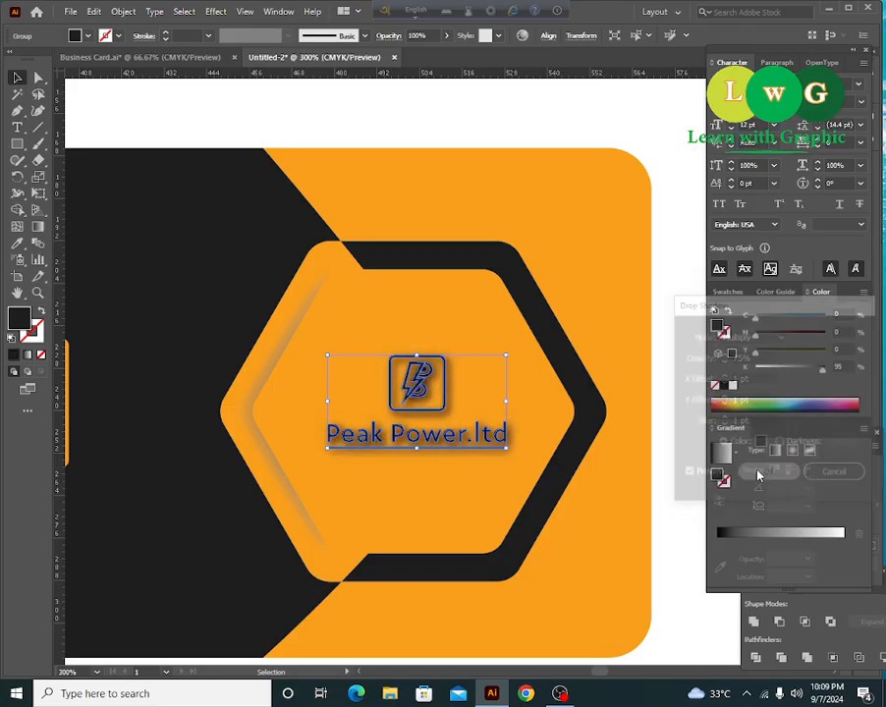
left_click(681, 223)
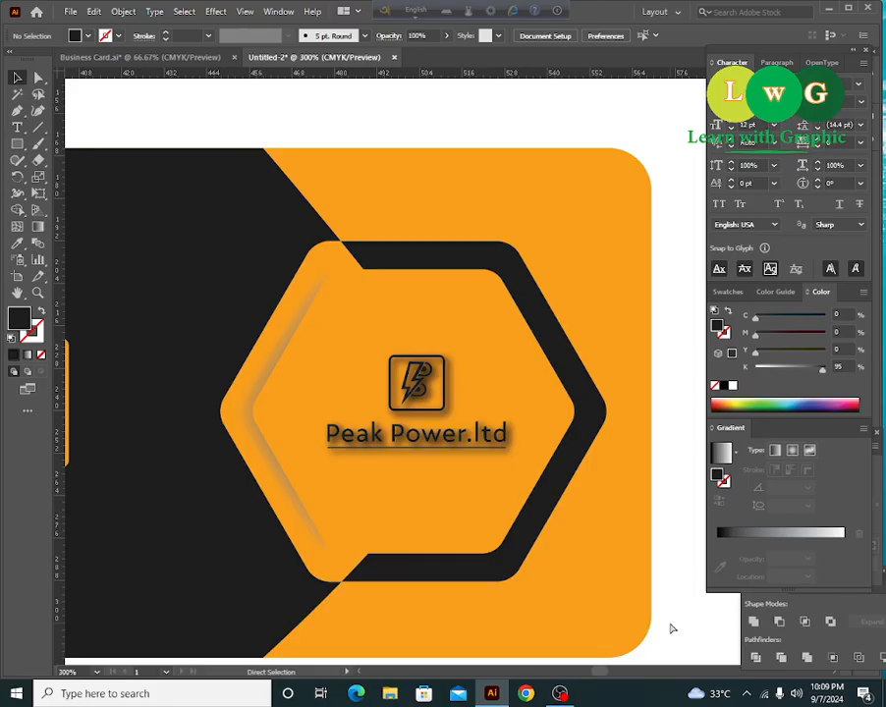
- Duplicate the complete business card straight down, leaving a small gap below the original, and deselect the copy
key("ctrl+minus")
key("ctrl+minus")
key("ctrl+minus")
key("ctrl+minus")
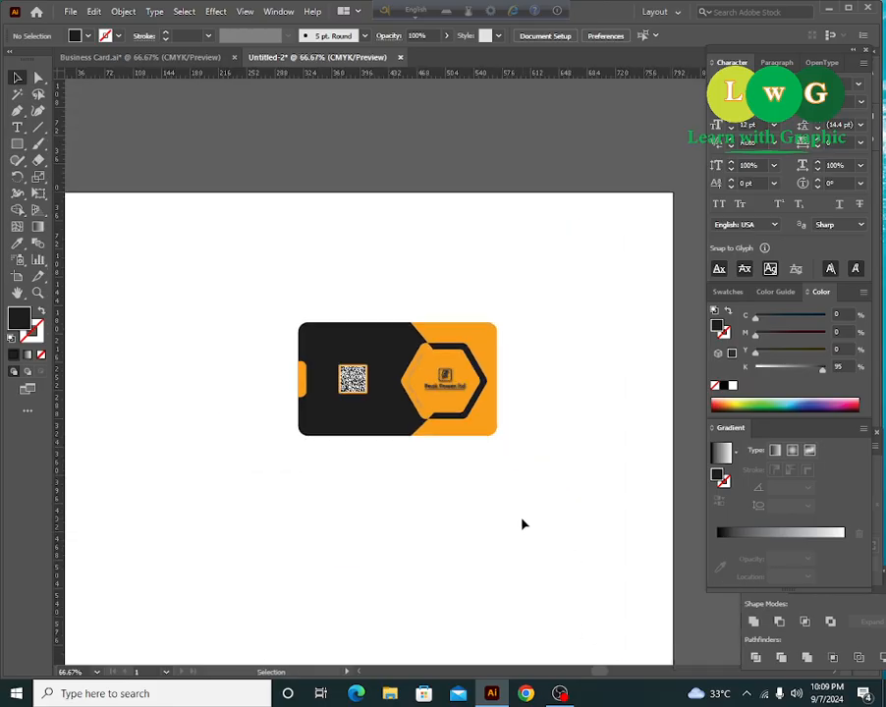
left_click_drag(555, 540, 509, 513)
left_click_drag(191, 258, 520, 457)
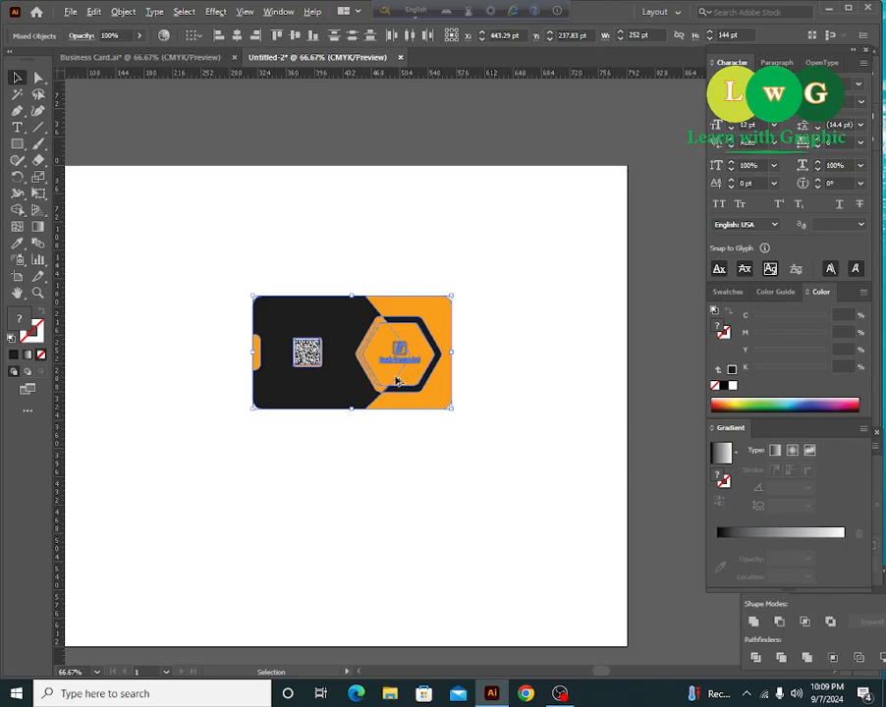
left_click_drag(397, 381, 397, 511)
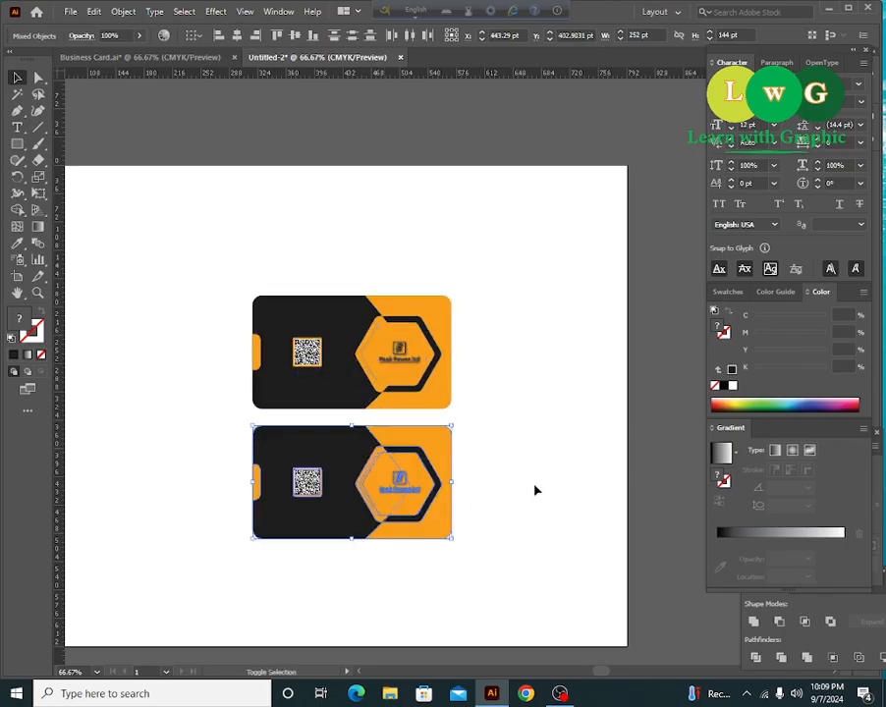
left_click(545, 509)
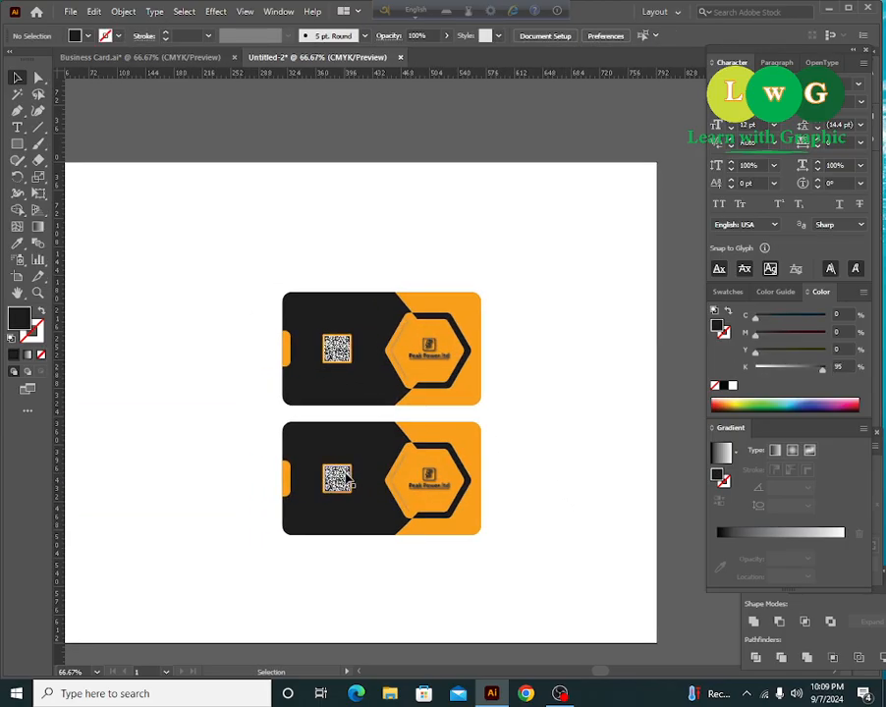
- Delete the QR code, its white and orange backing squares and the logo lockup from the lower card
left_click(337, 479)
key("Delete")
left_click(339, 479)
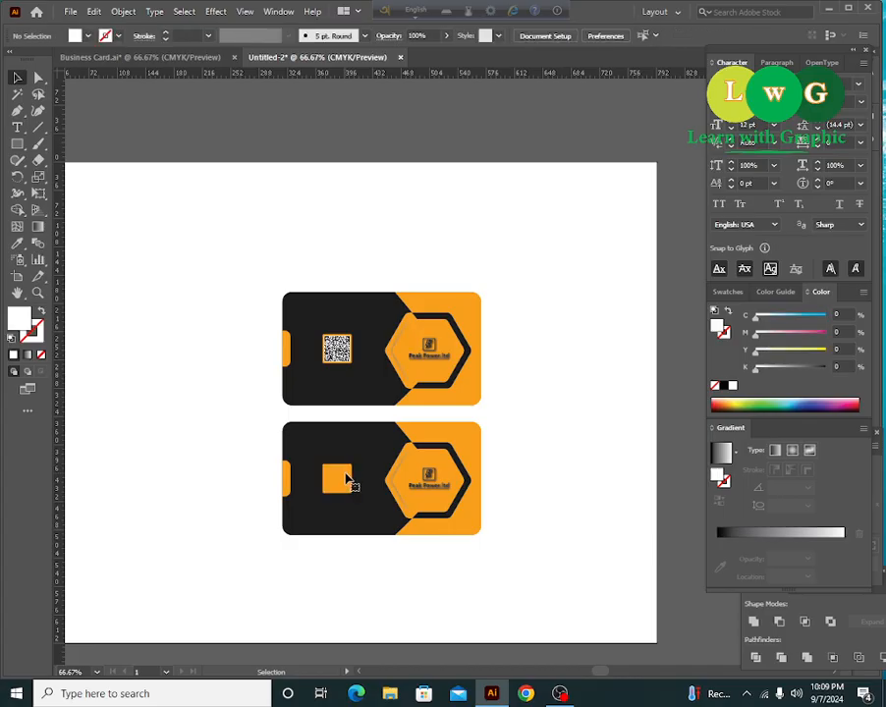
key("Delete")
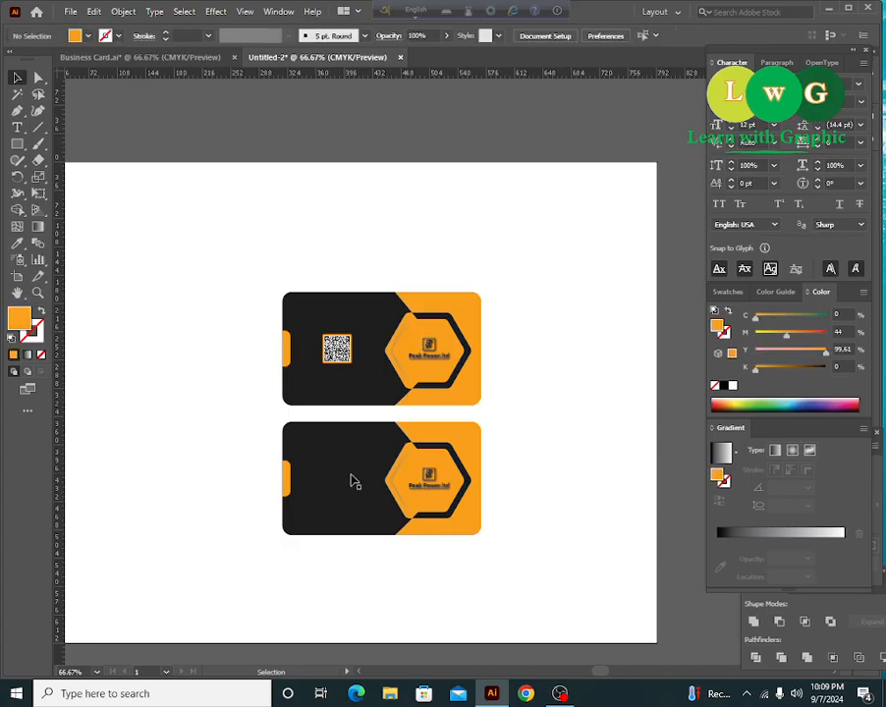
left_click(443, 488)
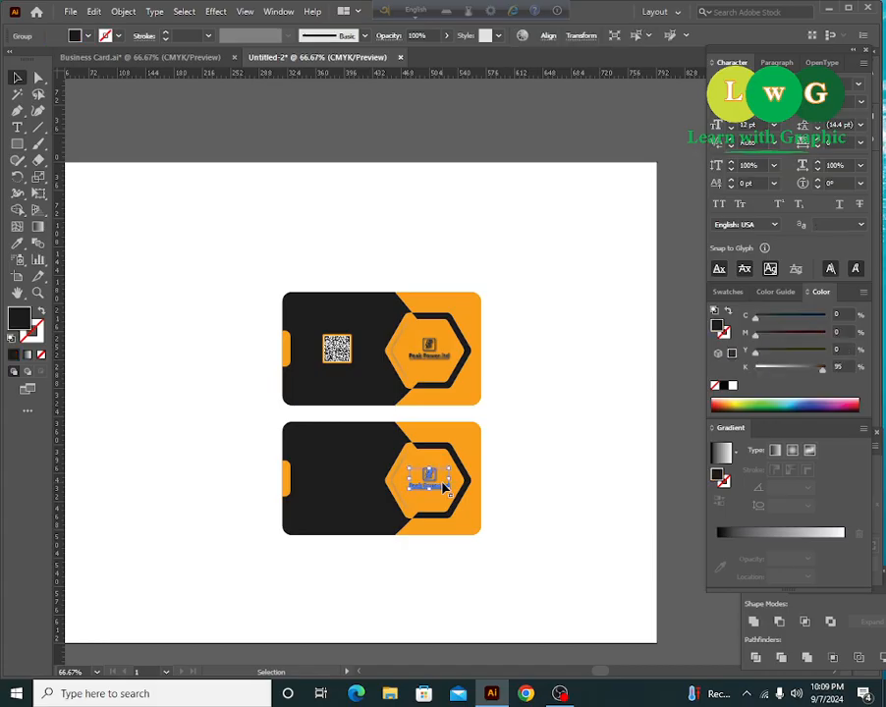
key("Delete")
- Move the contact details group from the pasteboard onto the lower part of the lower card's black area
left_click_drag(528, 504, 558, 498)
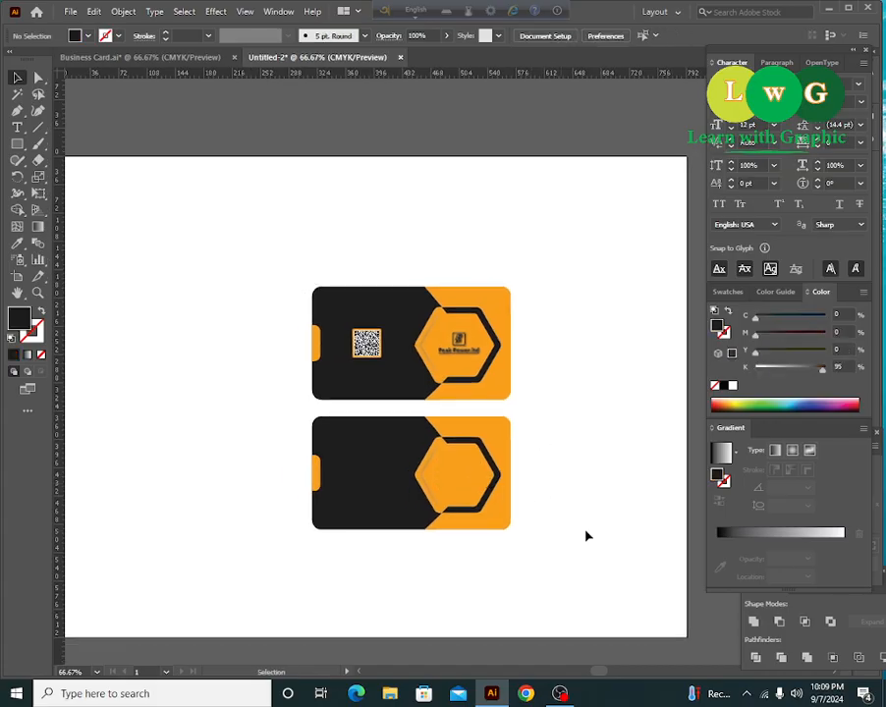
key("ctrl+plus")
key("ctrl+plus")
key("ctrl+plus")
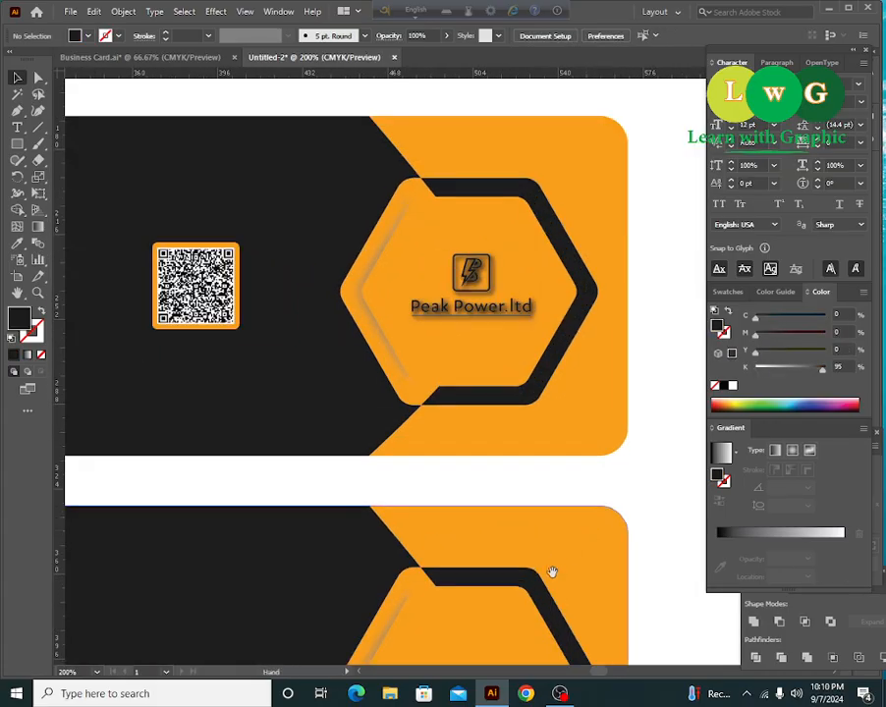
left_click_drag(552, 573, 559, 411)
left_click_drag(526, 516, 575, 482)
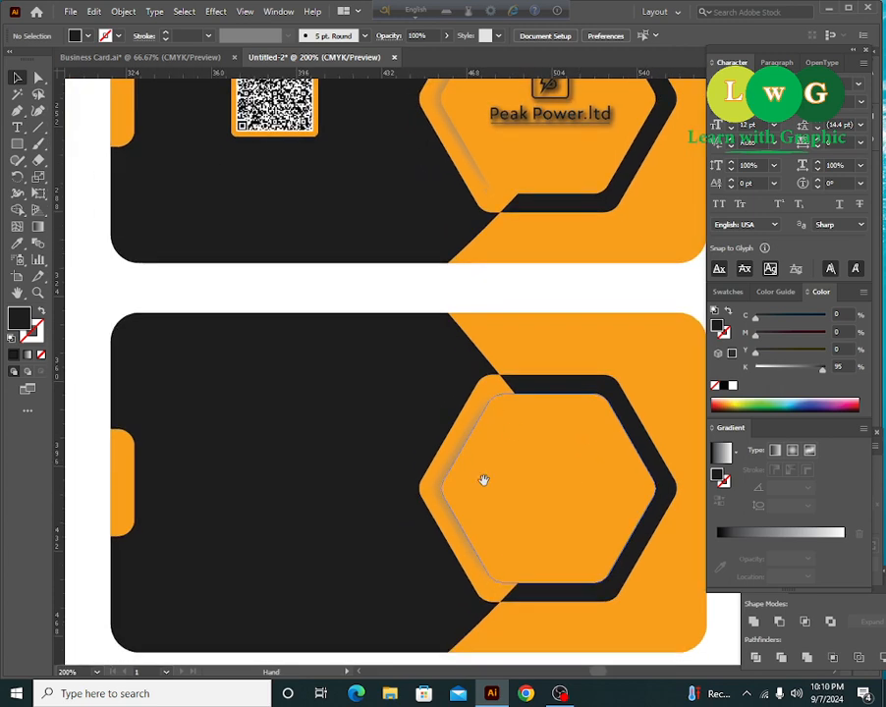
left_click_drag(440, 494, 453, 481)
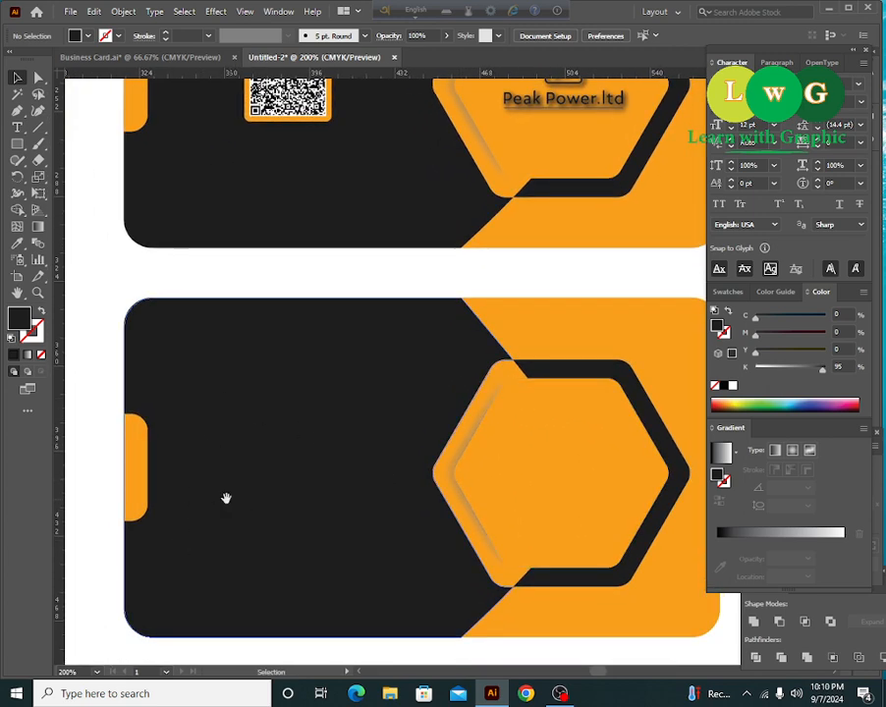
key("ctrl+minus")
key("ctrl+minus")
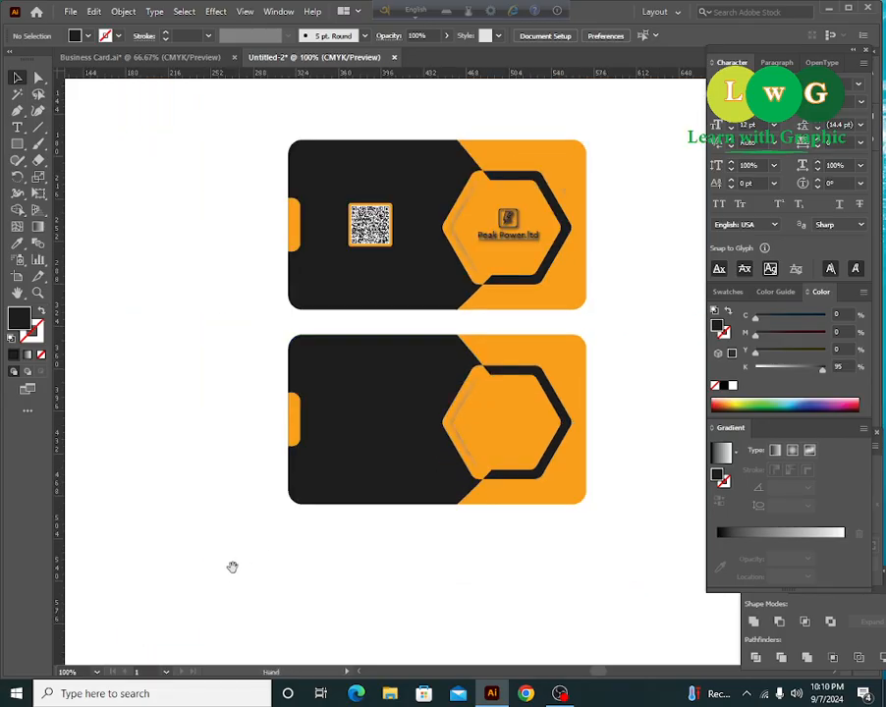
left_click_drag(233, 567, 568, 582)
left_click_drag(210, 517, 354, 538)
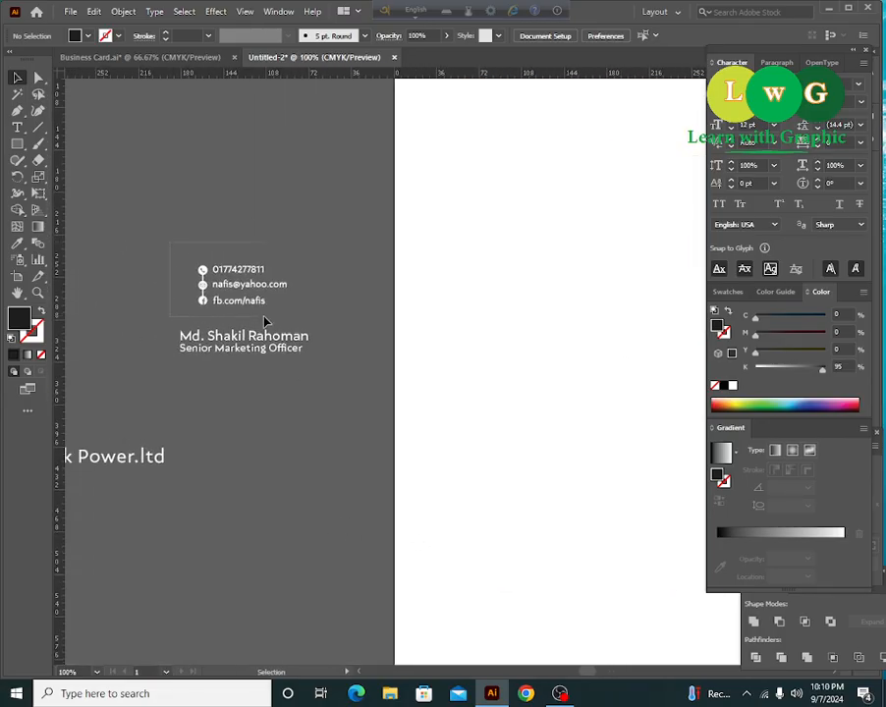
left_click_drag(286, 315, 287, 316)
left_click_drag(461, 366, 295, 358)
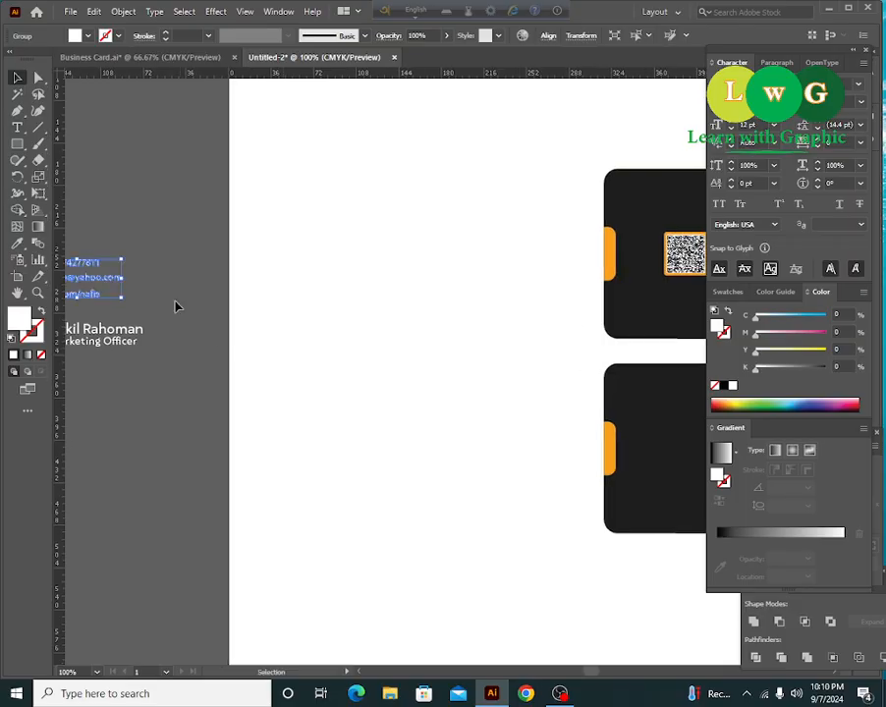
left_click_drag(98, 297, 334, 454)
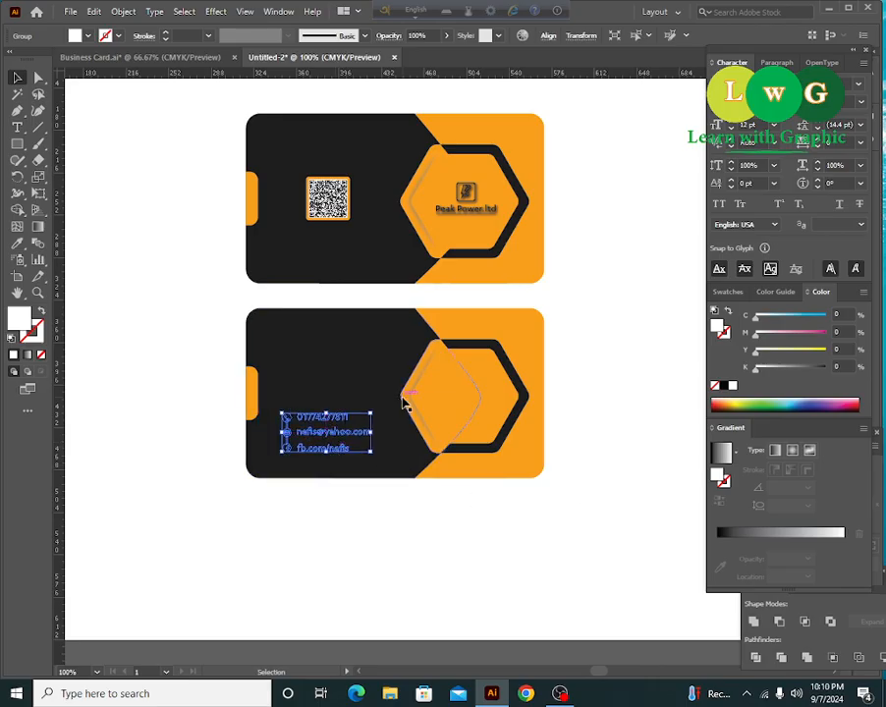
- Bring the contact details group to the front of the lower card's artwork
right_click(321, 434)
mouse_move(413, 600)
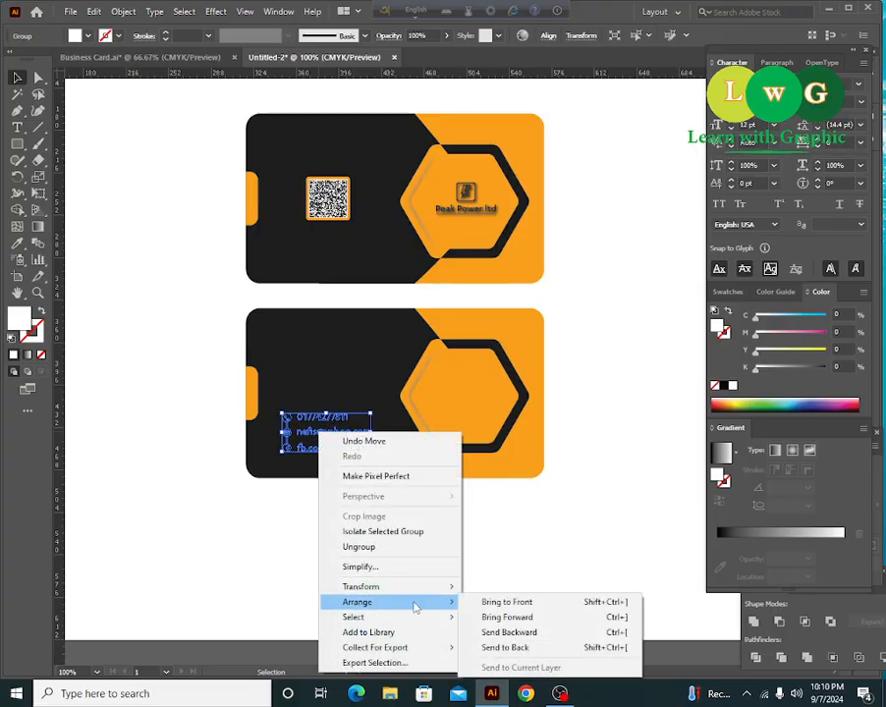
left_click(531, 604)
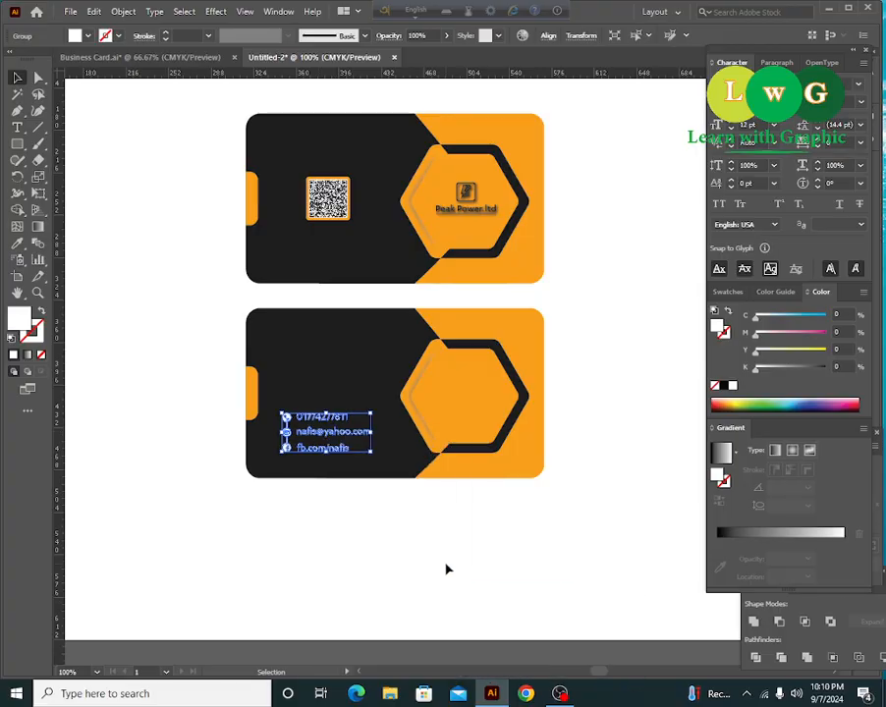
- Recolour the contact details group with the orange sampled from the lower card's hexagon and deselect it
key("ctrl")
key("ctrl+equal")
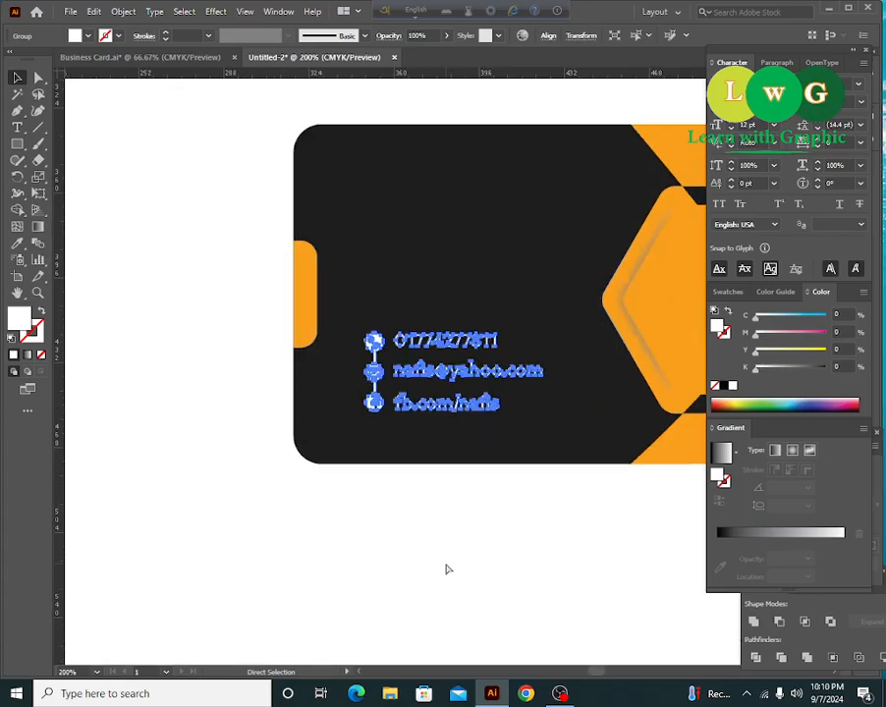
left_click(23, 247)
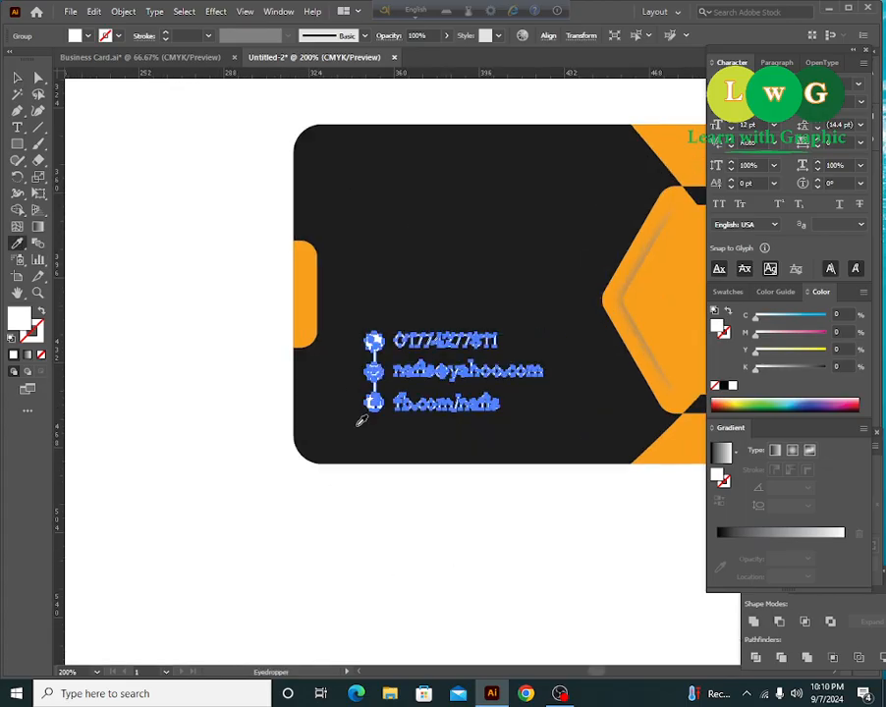
scroll(468, 509, "right", 3)
left_click(612, 301)
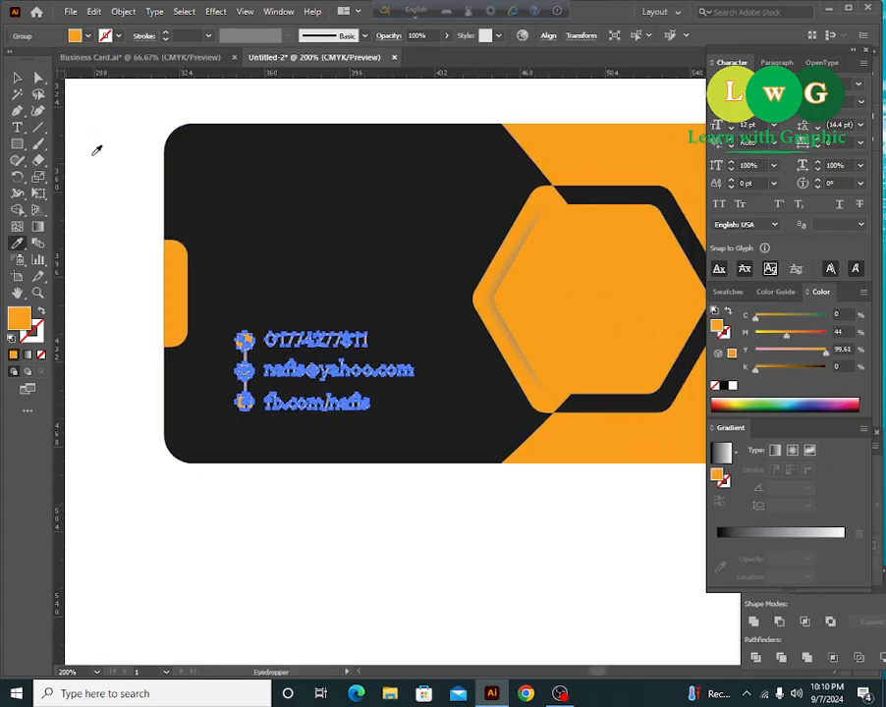
left_click(17, 78)
left_click(281, 534)
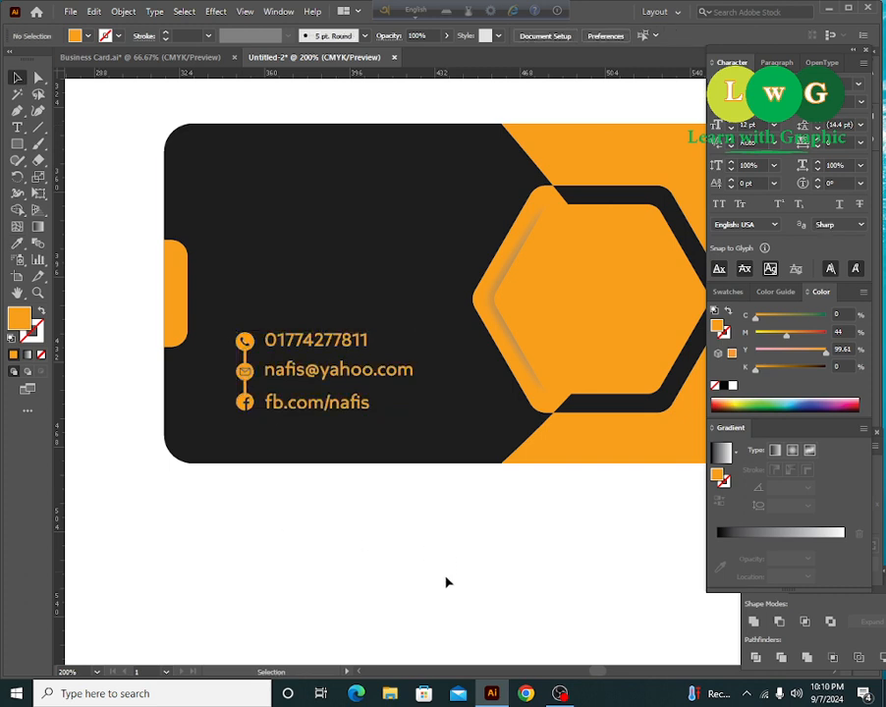
- Set the contact details group's fill to white and deselect it
left_click_drag(386, 582, 406, 587)
left_click(336, 344)
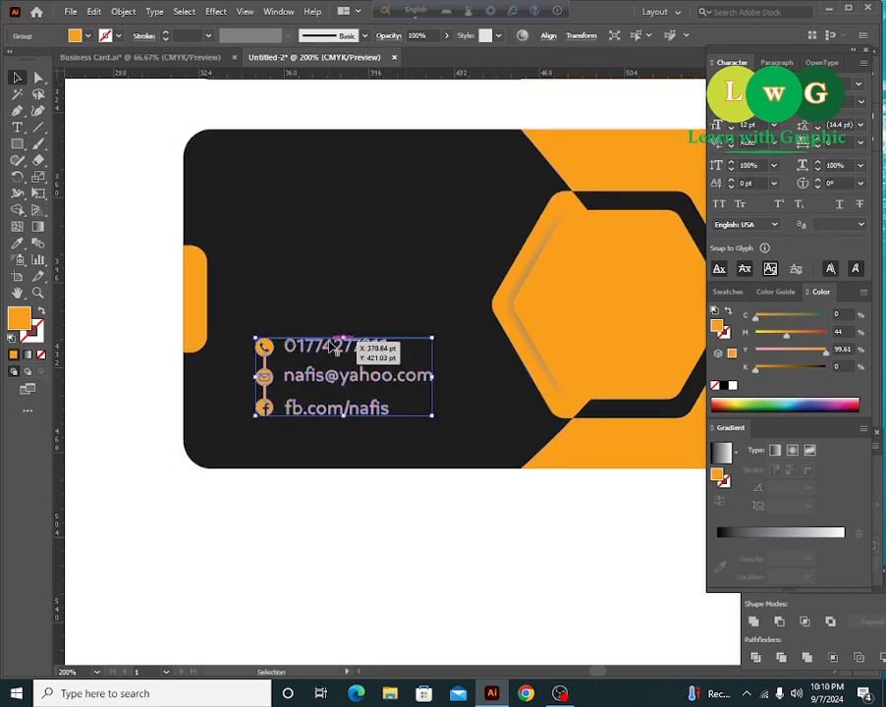
left_click(732, 386)
left_click(609, 568)
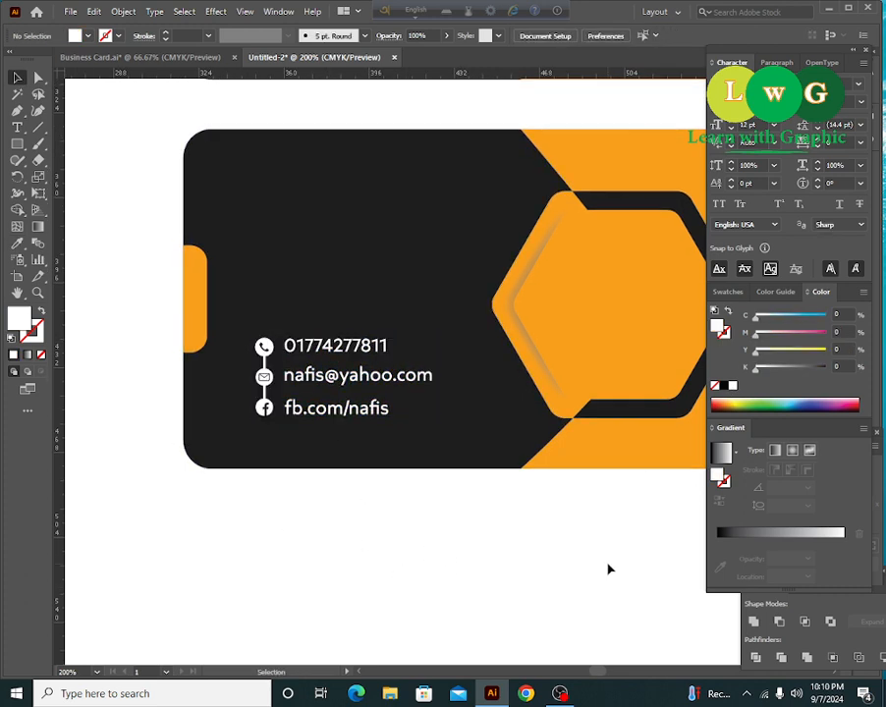
- Try to move only the QR code image from the upper card onto the lower card
key("ctrl+minus")
key("ctrl+minus")
key("ctrl+minus")
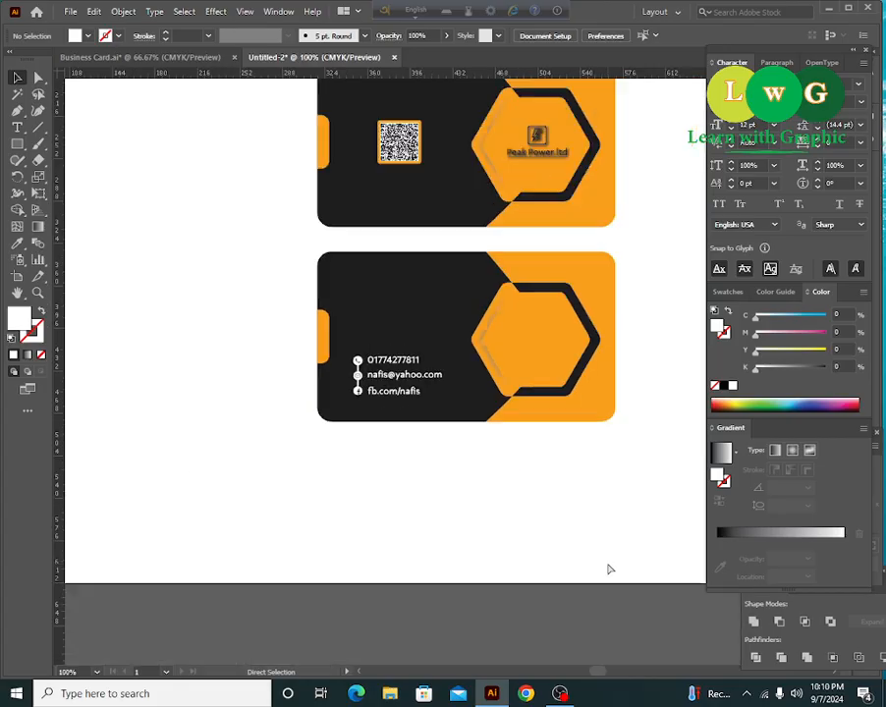
left_click_drag(575, 463, 579, 510)
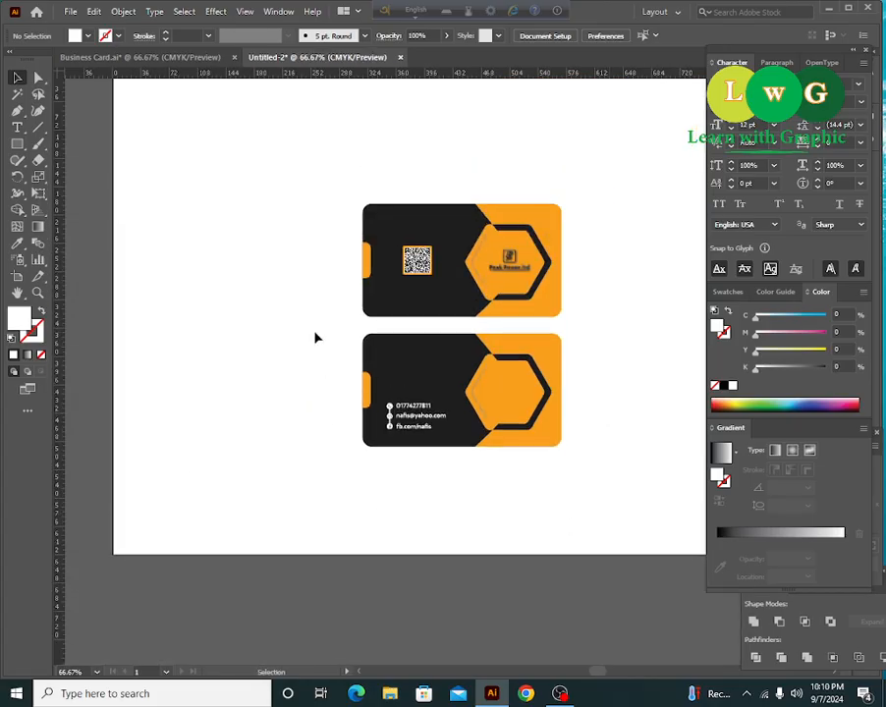
left_click(416, 262)
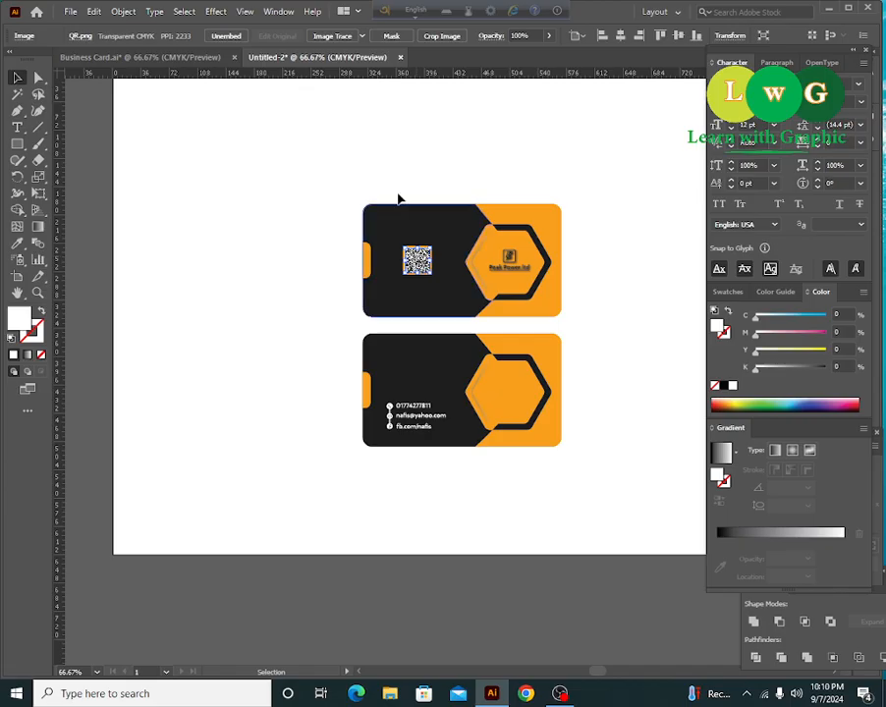
left_click_drag(394, 165, 423, 374)
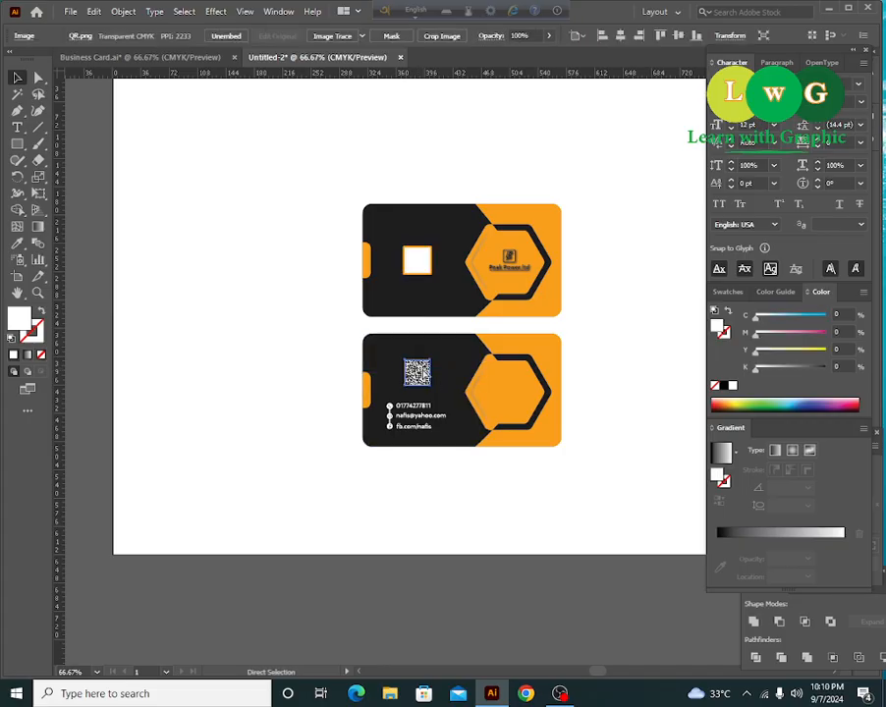
key("ctrl+z")
- Group the upper card's QR code with its frame and duplicate it straight down onto the lower card, above the contact details
left_click_drag(398, 157, 403, 221)
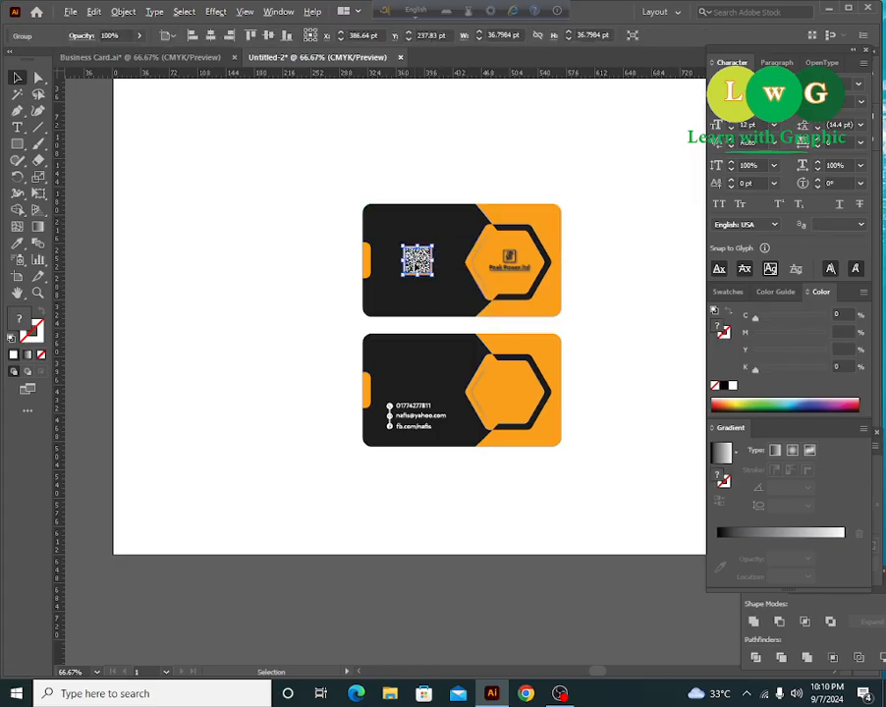
left_click_drag(425, 265, 422, 375)
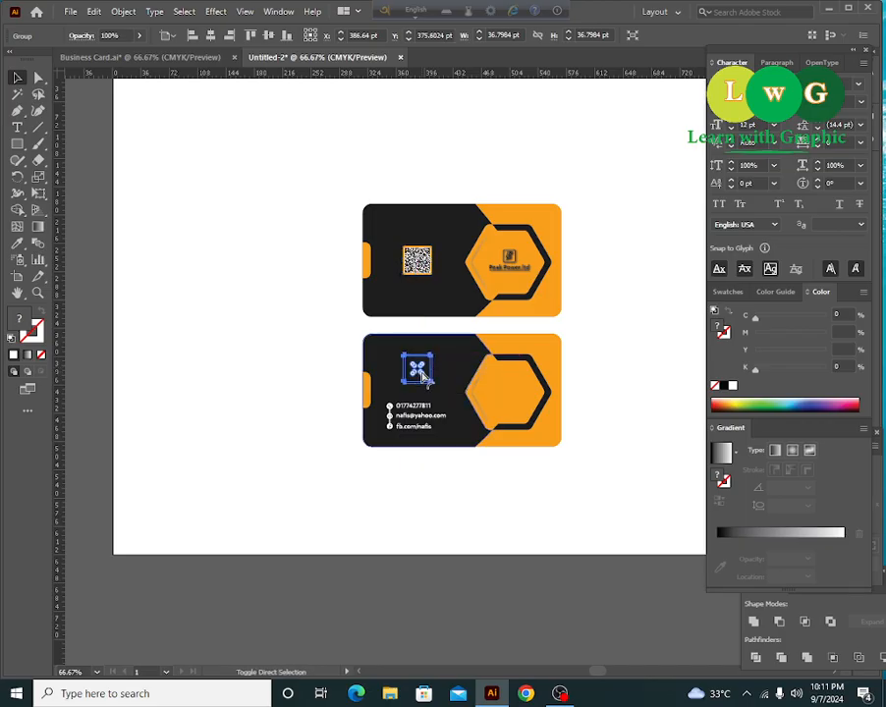
- Fine-tune the duplicated QR code's vertical position on the lower card to about Y 376.6 pt
key("ctrl+=")
key("ctrl+=")
key("ctrl+=")
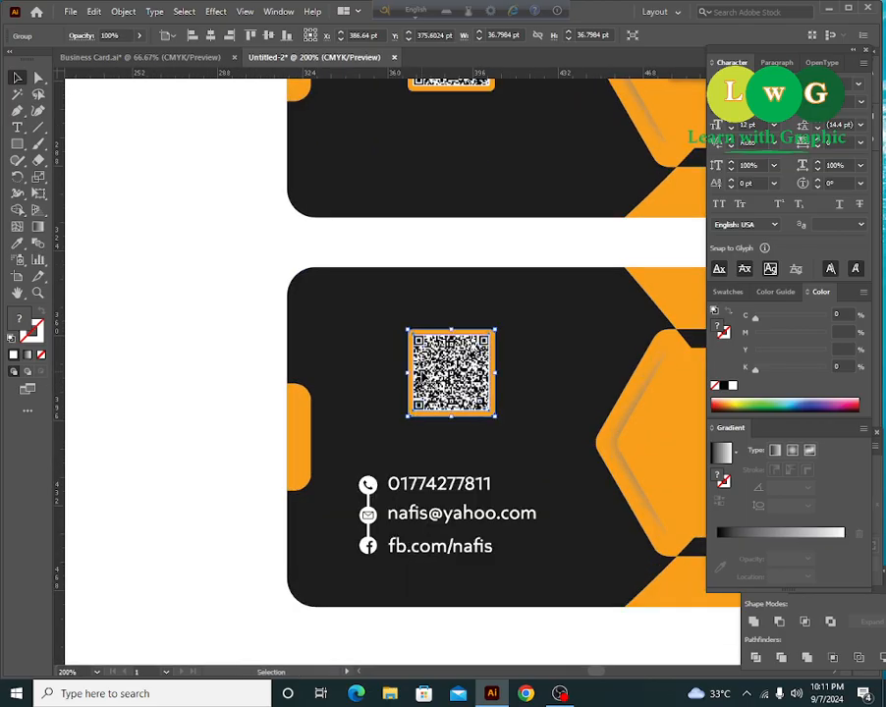
key("Down")
key("Down")
key("Down")
key("Down")
key("Down")
key("Down")
key("Down")
key("Down")
key("Down")
key("Down")
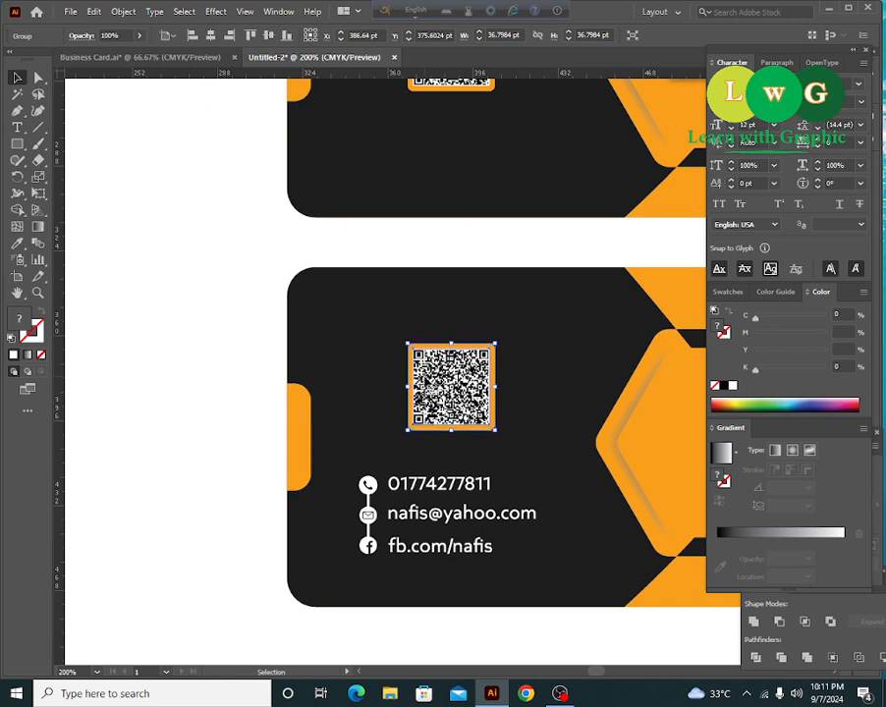
left_click(236, 287)
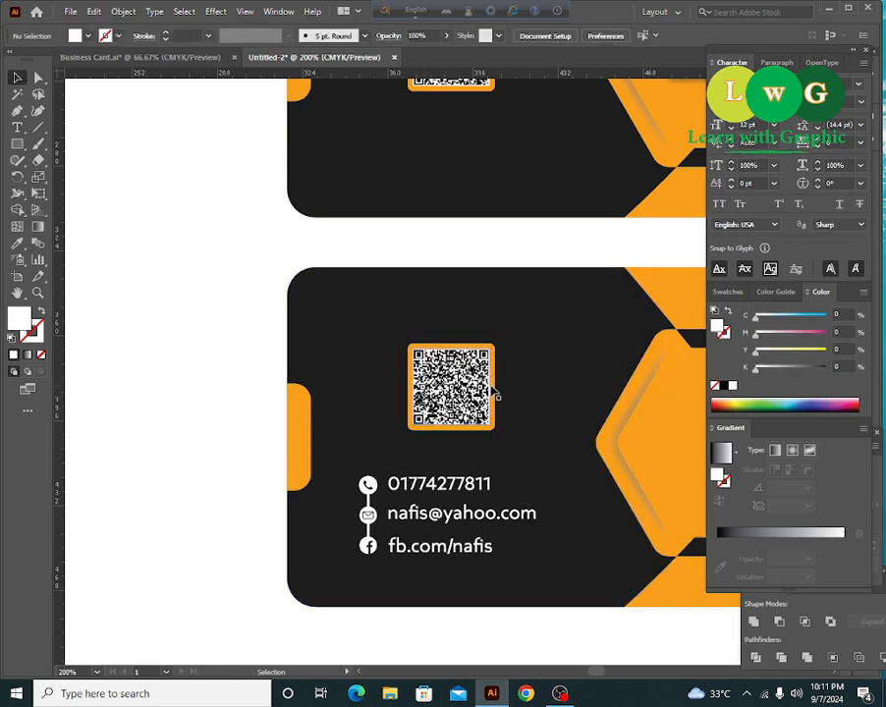
left_click(450, 390)
key("Up")
key("Up")
key("Up")
key("Up")
key("Up")
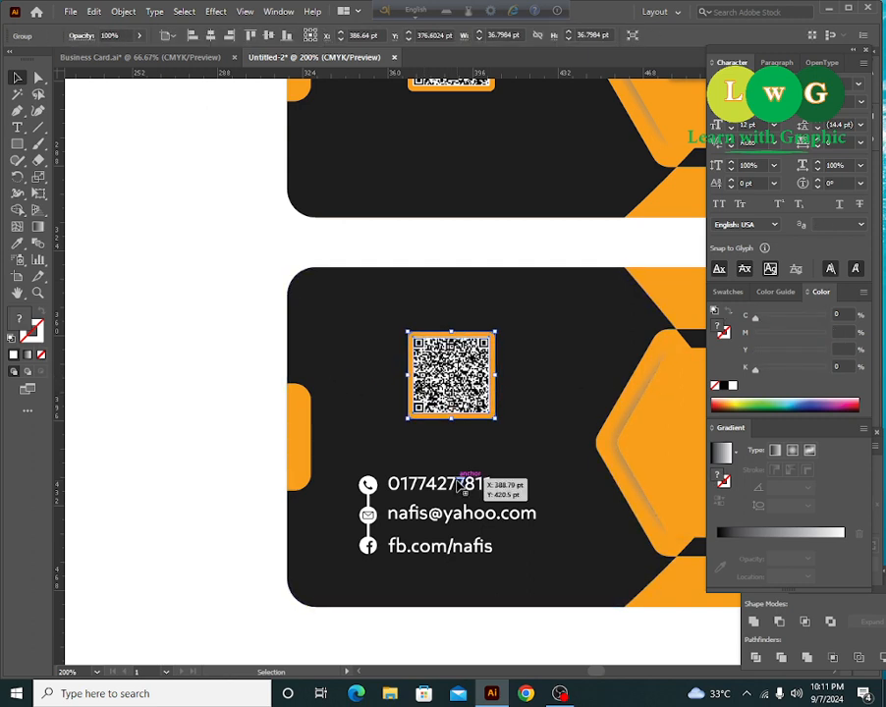
- Nudge the contact details group up about 17 pt so it sits just below the QR code, and deselect it
left_click(461, 483)
key("Up")
key("Up")
key("Up")
key("Up")
key("Up")
key("Up")
key("Up")
key("Up")
key("Up")
key("Up")
key("Up")
key("Up")
key("Up")
key("Up")
key("Up")
key("Up")
key("Up")
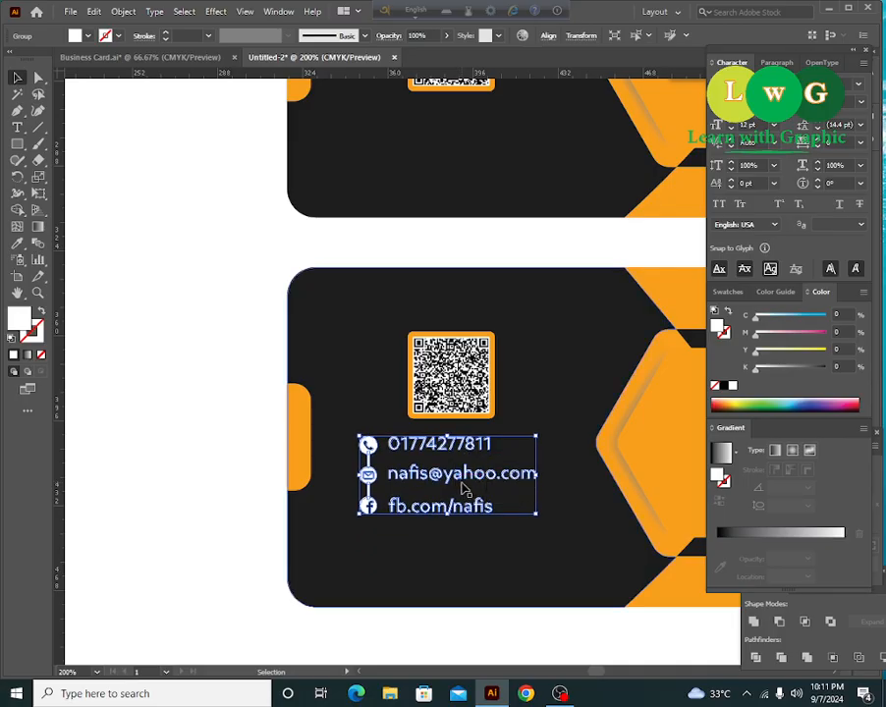
left_click(529, 645)
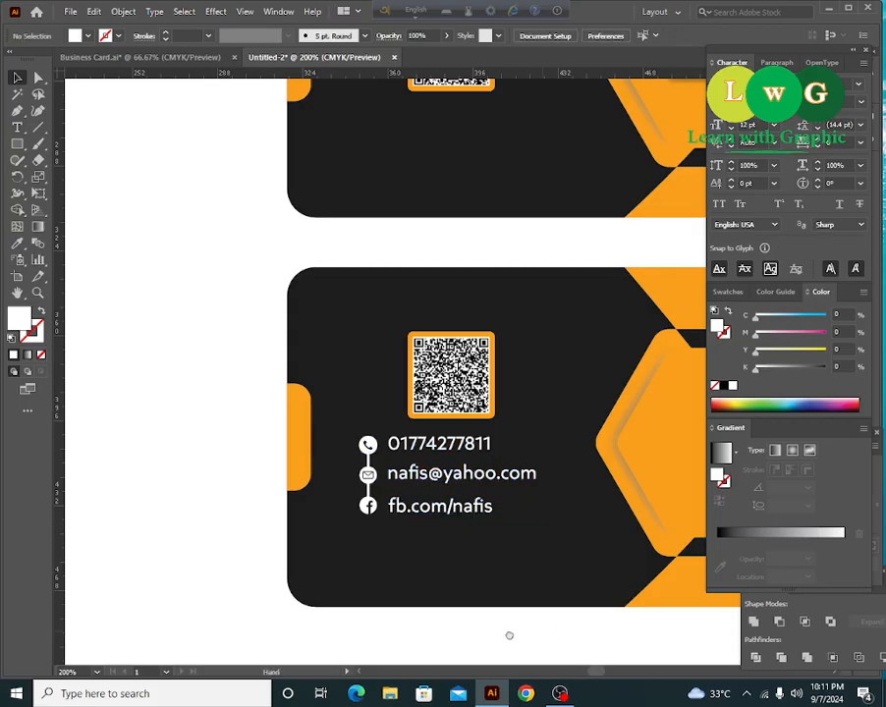
- Move the name and job title text from the pasteboard onto the lower card's orange hexagon
left_click_drag(537, 634, 375, 633)
left_click_drag(562, 619, 477, 607)
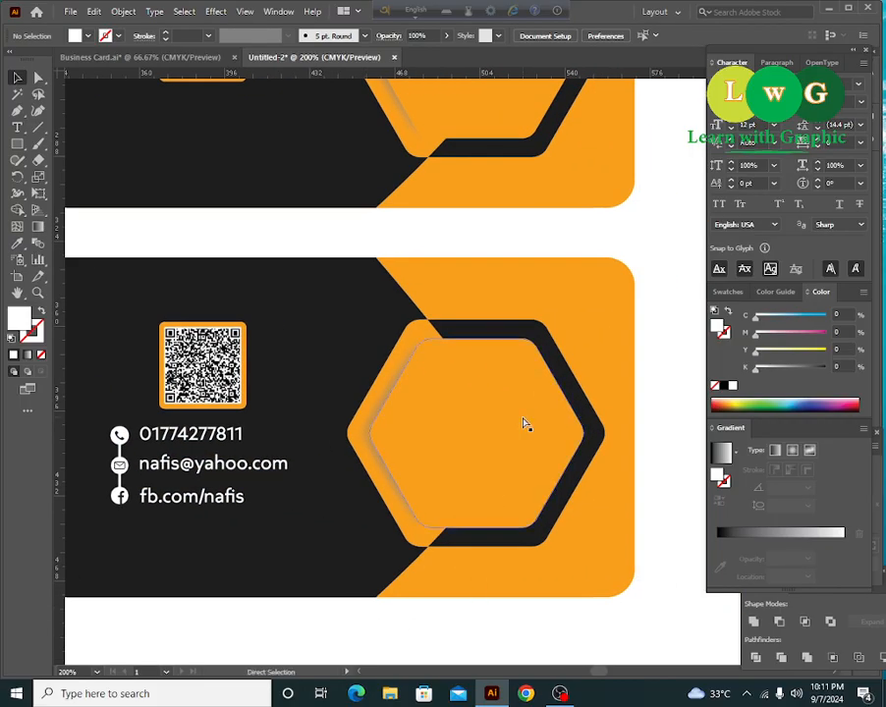
scroll(523, 423, "down", 2)
scroll(537, 564, "left", 6)
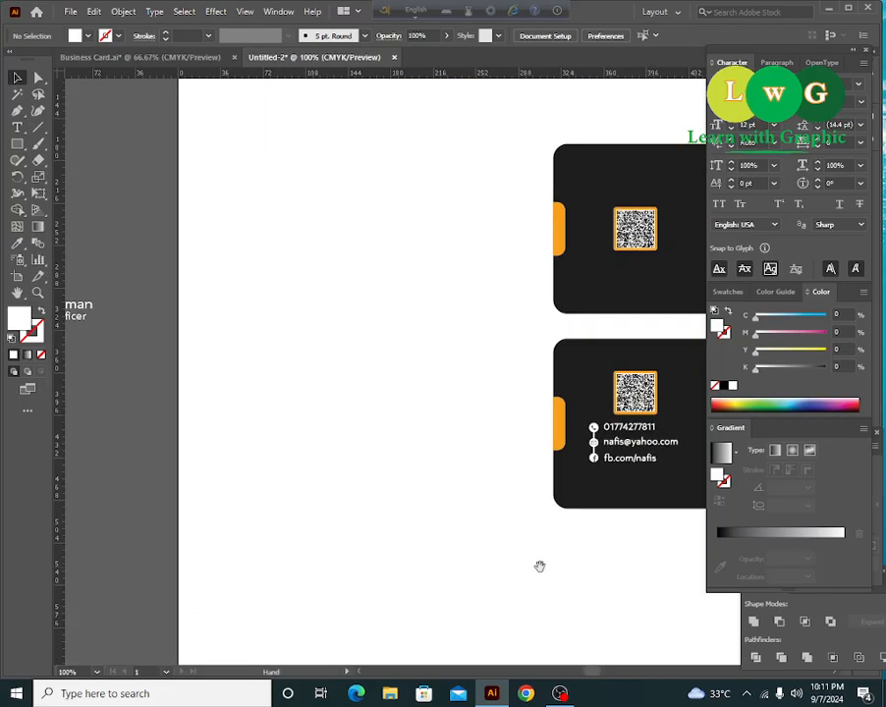
left_click_drag(164, 304, 249, 394)
left_click_drag(401, 427, 177, 404)
left_click_drag(258, 400, 319, 402)
left_click_drag(81, 356, 299, 405)
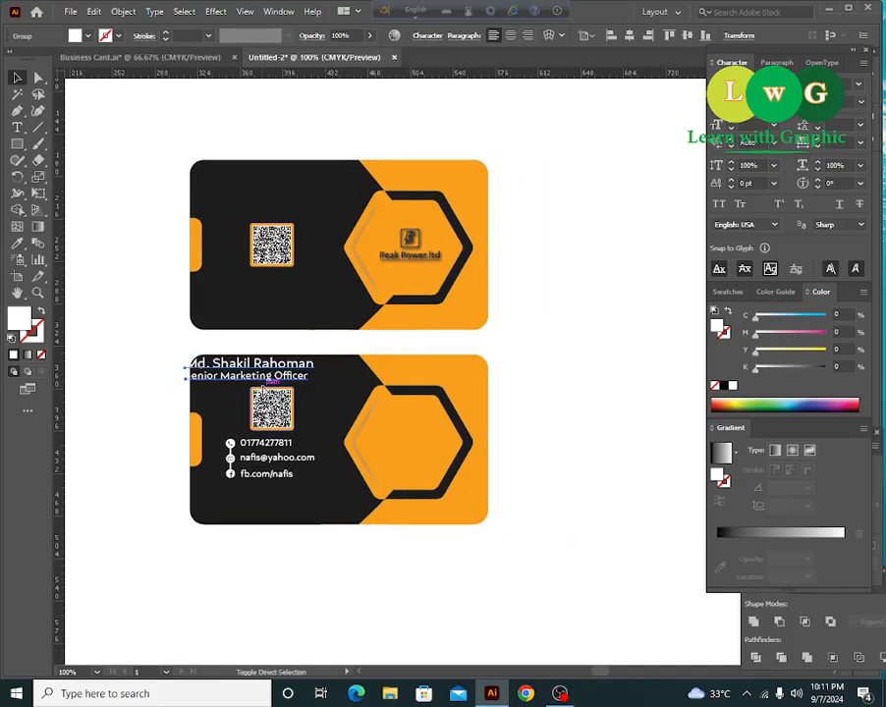
left_click_drag(254, 374, 433, 449)
scroll(433, 448, "up", 5)
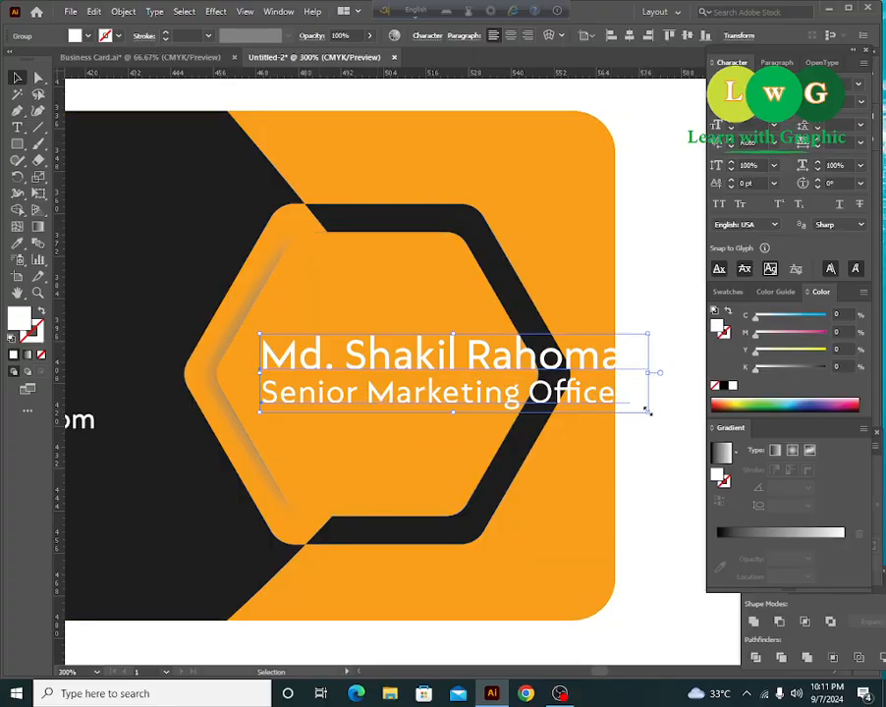
- Scale down the name and job title text and reposition it inside the lower card's orange hexagon
left_click_drag(647, 413, 589, 399)
left_click_drag(474, 363, 409, 359)
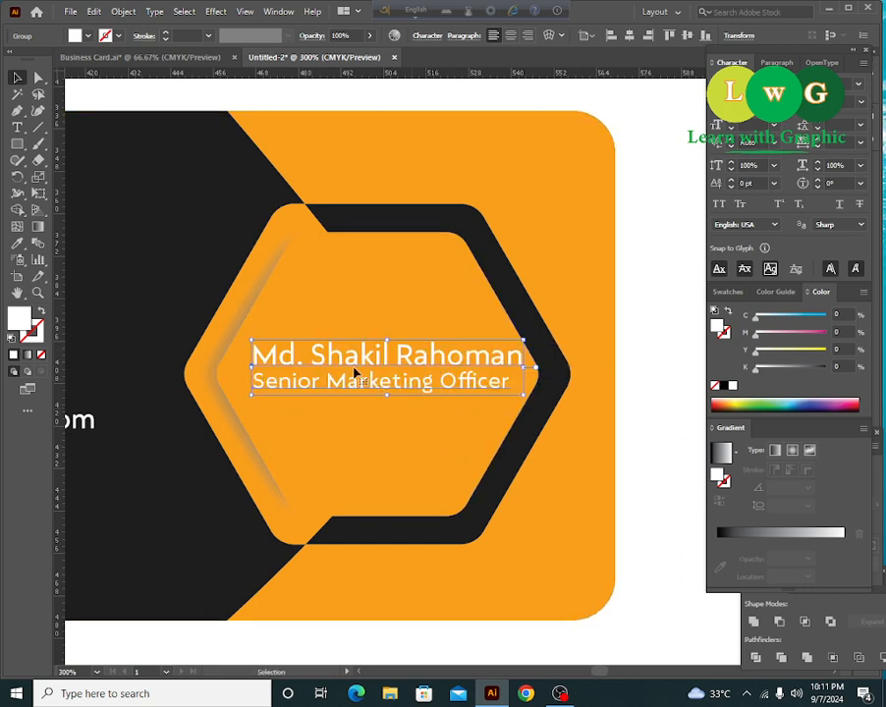
- Delete the abbreviated prefix before the name and the word "Senior" from the job title, leaving "Marketing Officer"
double_click(311, 363)
triple_click(311, 360)
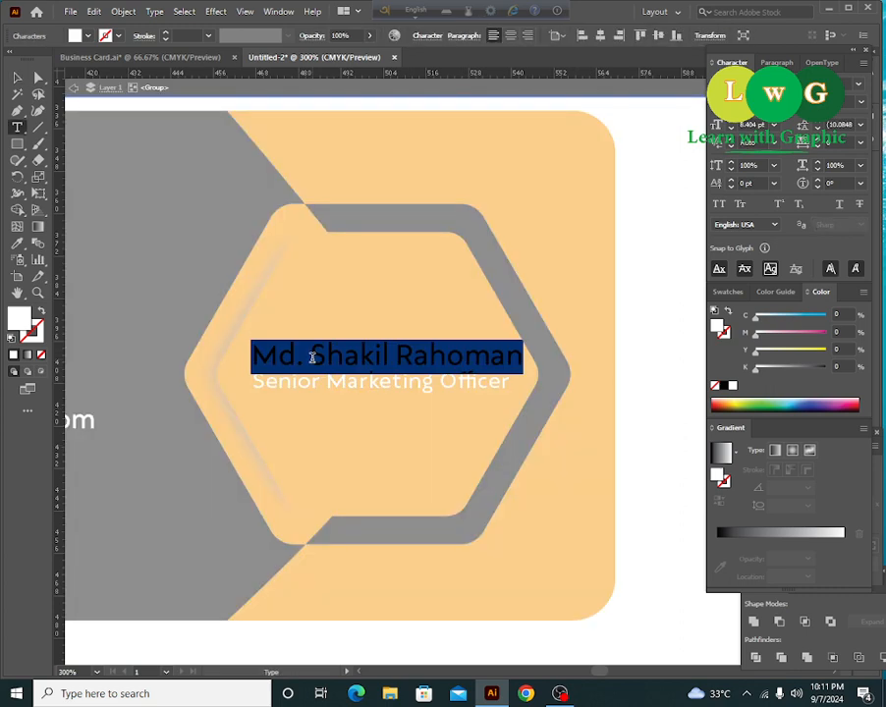
left_click(312, 358)
left_click_drag(317, 357, 190, 343)
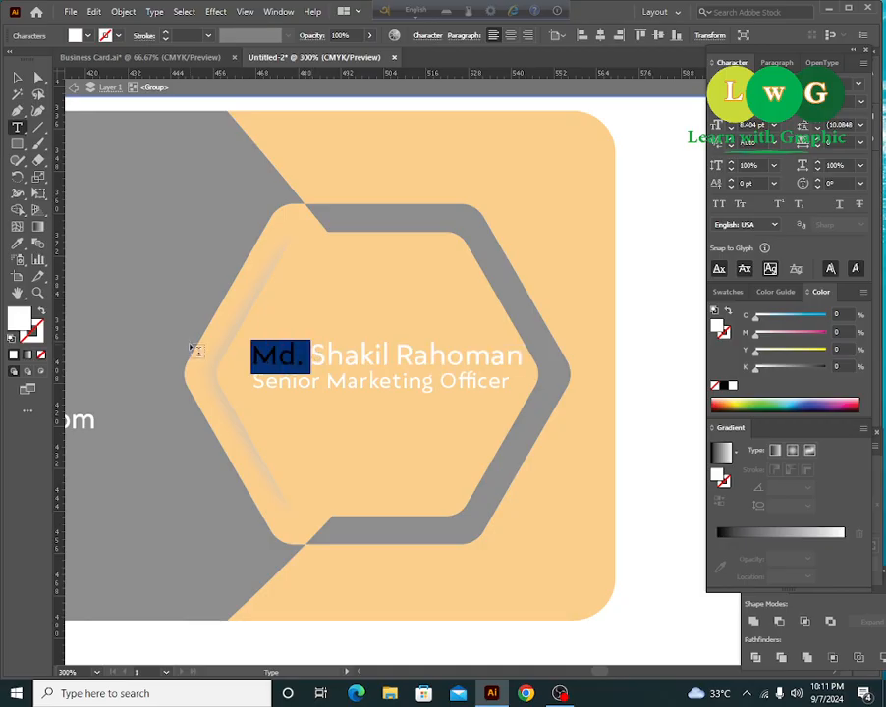
key("BackSpace")
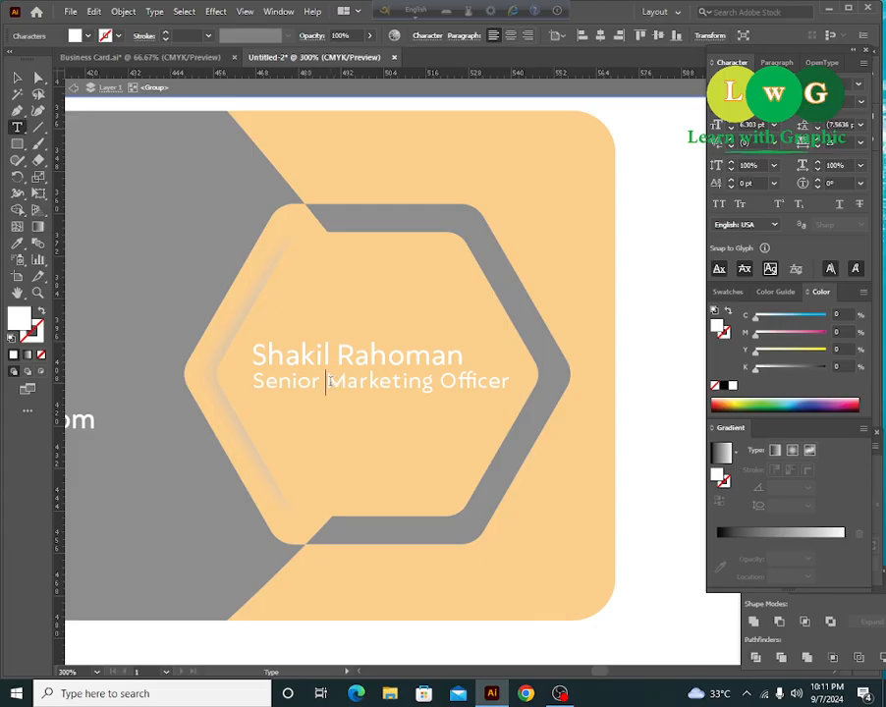
left_click_drag(329, 380, 236, 375)
key("BackSpace")
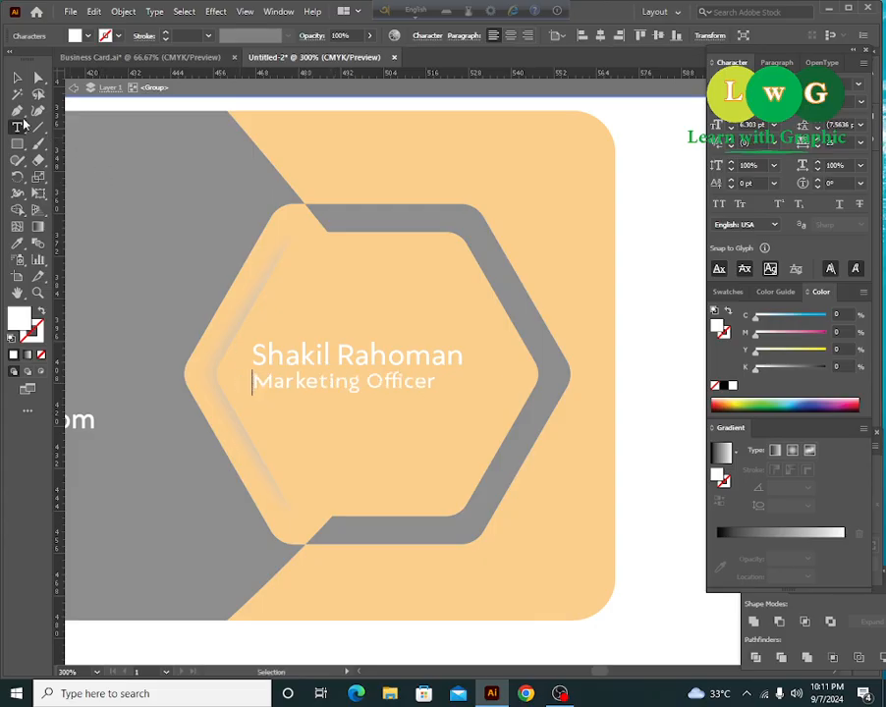
left_click(16, 78)
left_click(639, 323)
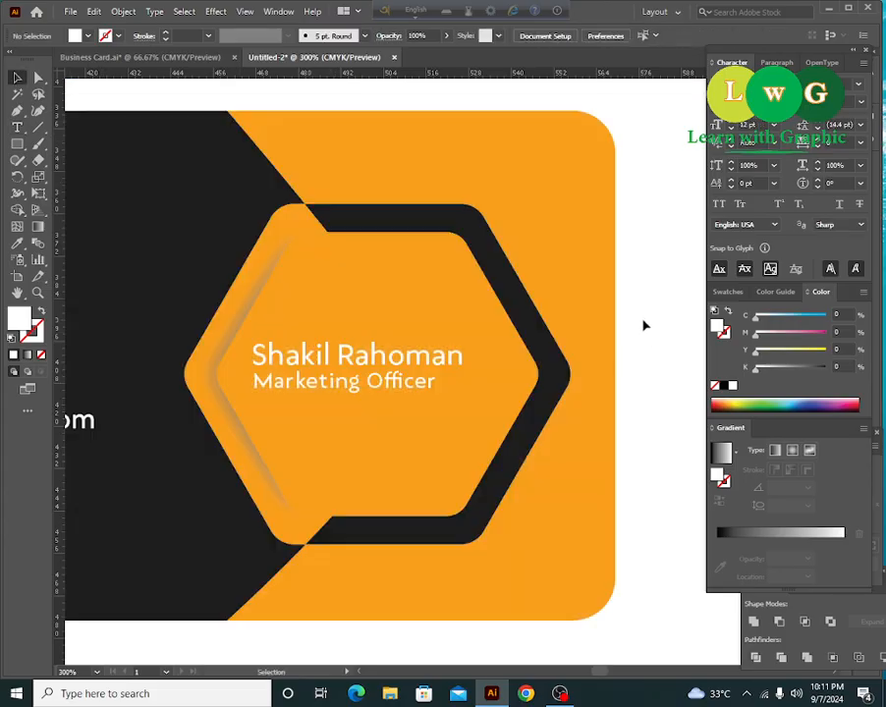
- Enlarge the shortened name and job title group slightly and nudge it right within the hexagon
left_click(444, 366)
left_click_drag(467, 395, 485, 404)
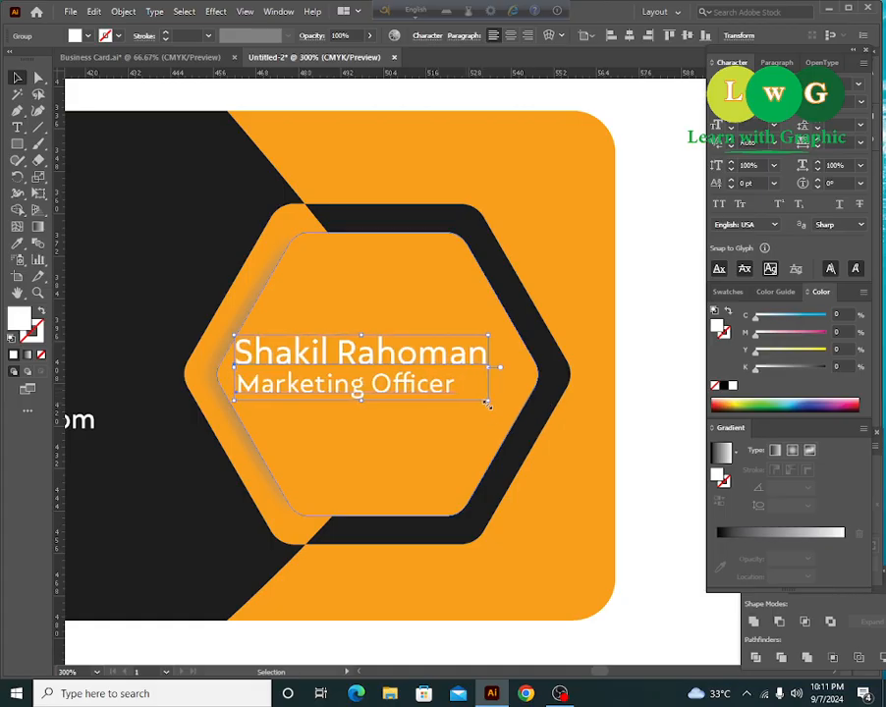
key("shift+Right")
key("Left")
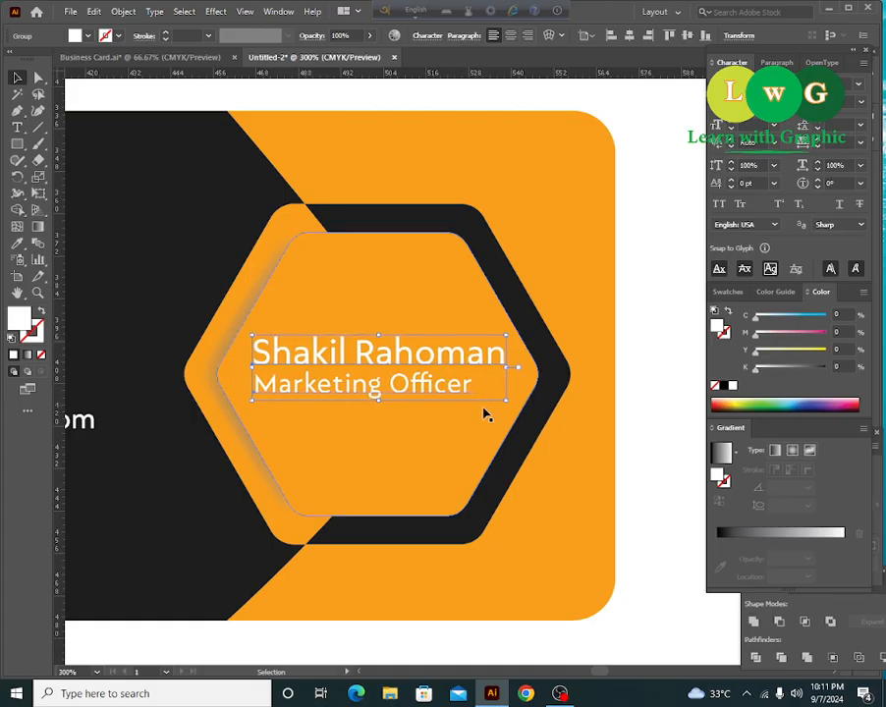
- Recolour the name and job title text with the Eyedropper, sampling the hexagon's near-black outline, and deselect it
left_click(18, 243)
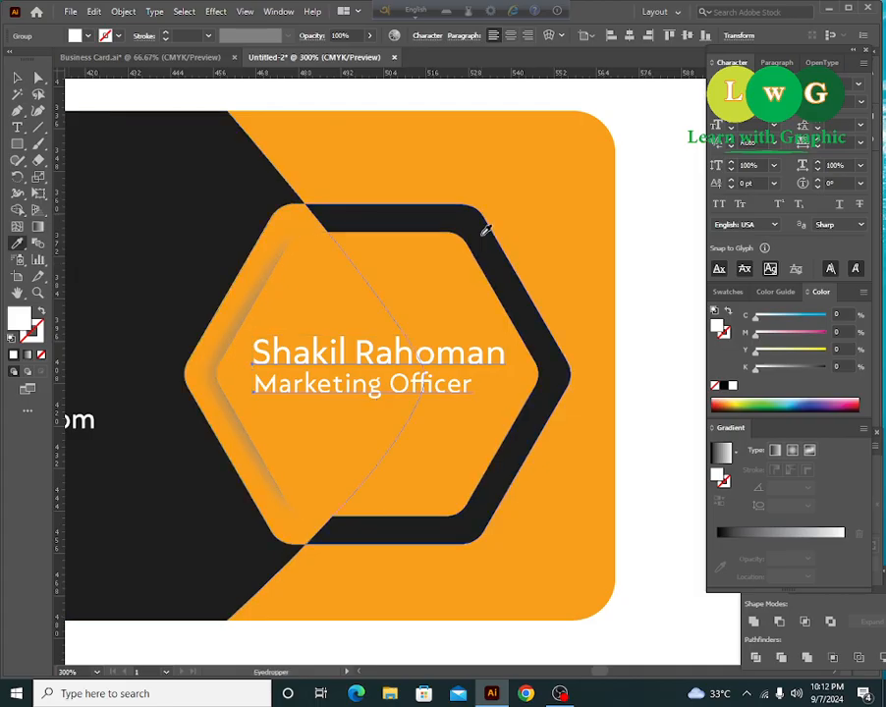
left_click(484, 230)
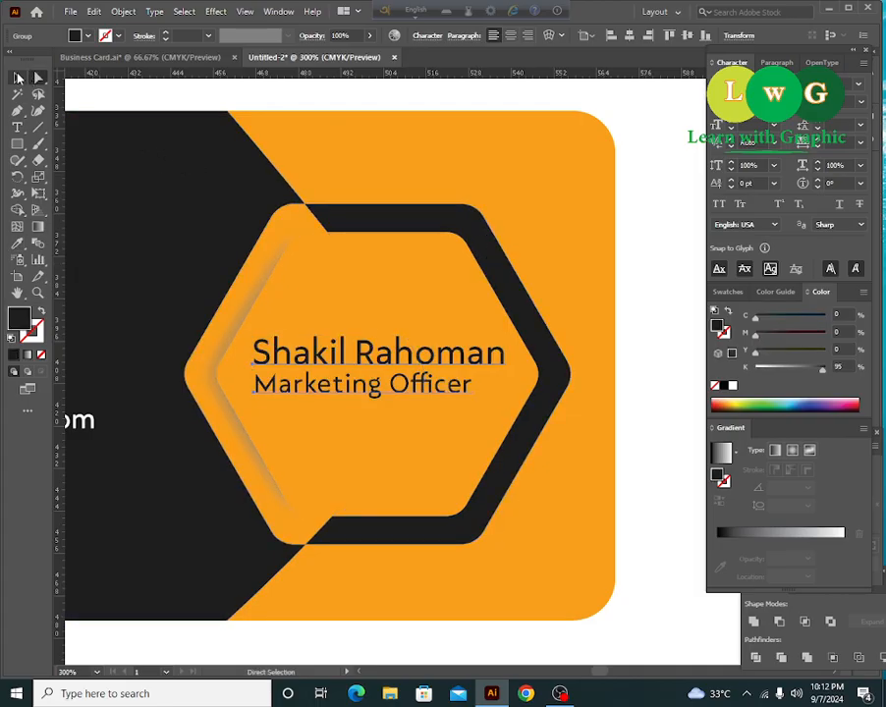
left_click(18, 78)
left_click(645, 270)
scroll(649, 342, "up", 5)
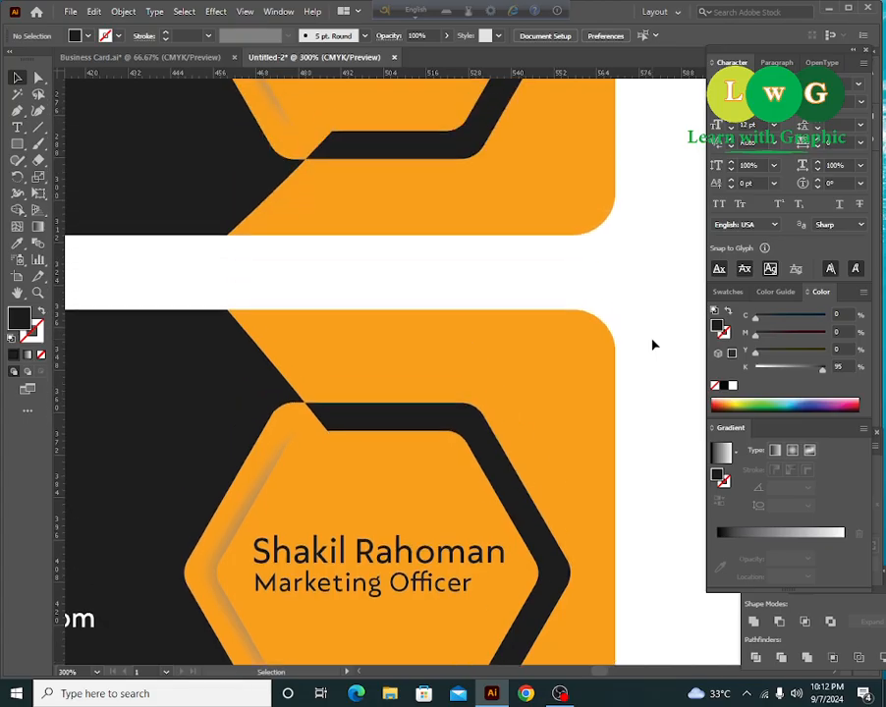
scroll(648, 342, "up", 2)
scroll(648, 342, "down", 5)
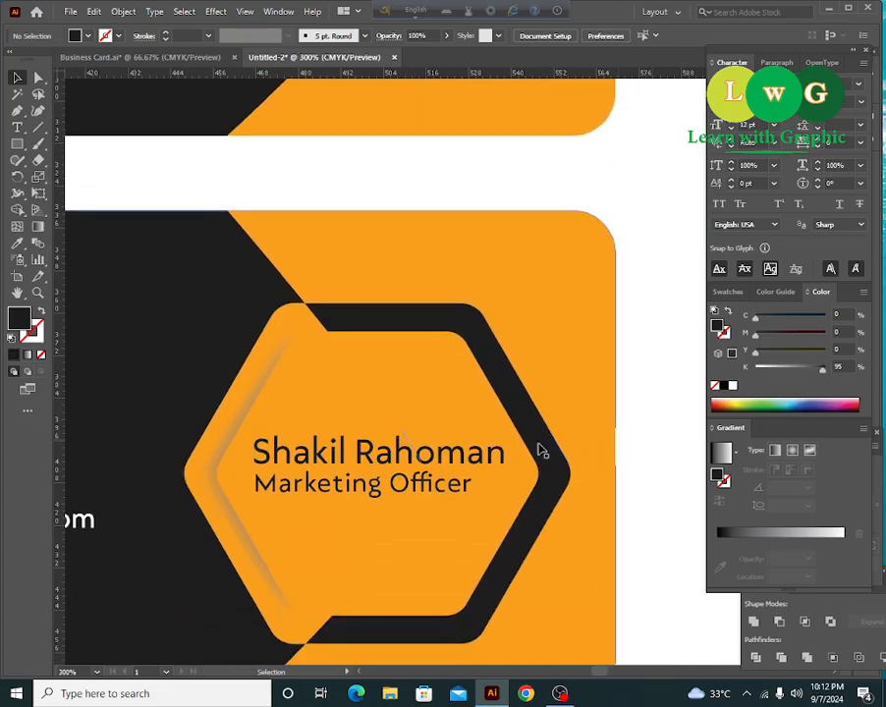
- Fill the surname and the word "Marketing" with white, keeping the other words dark, and leave group isolation
left_click(485, 455)
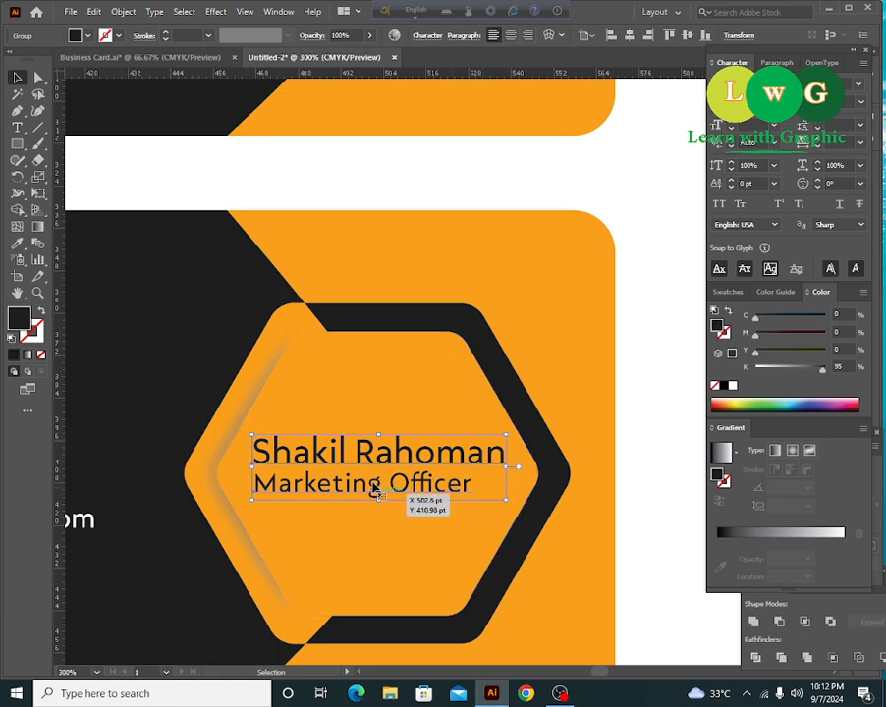
double_click(351, 460)
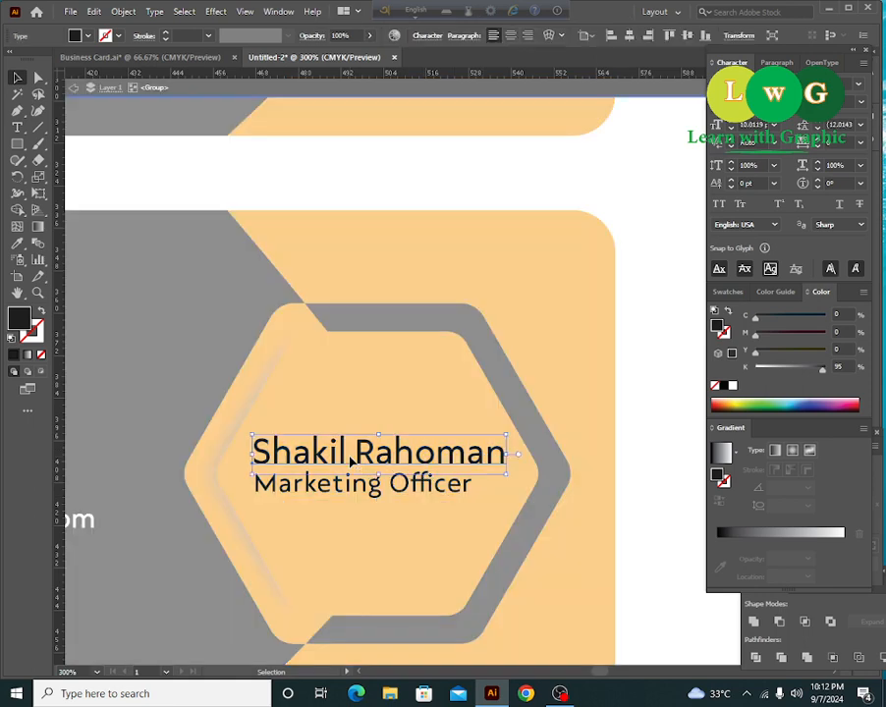
triple_click(363, 458)
left_click(364, 454)
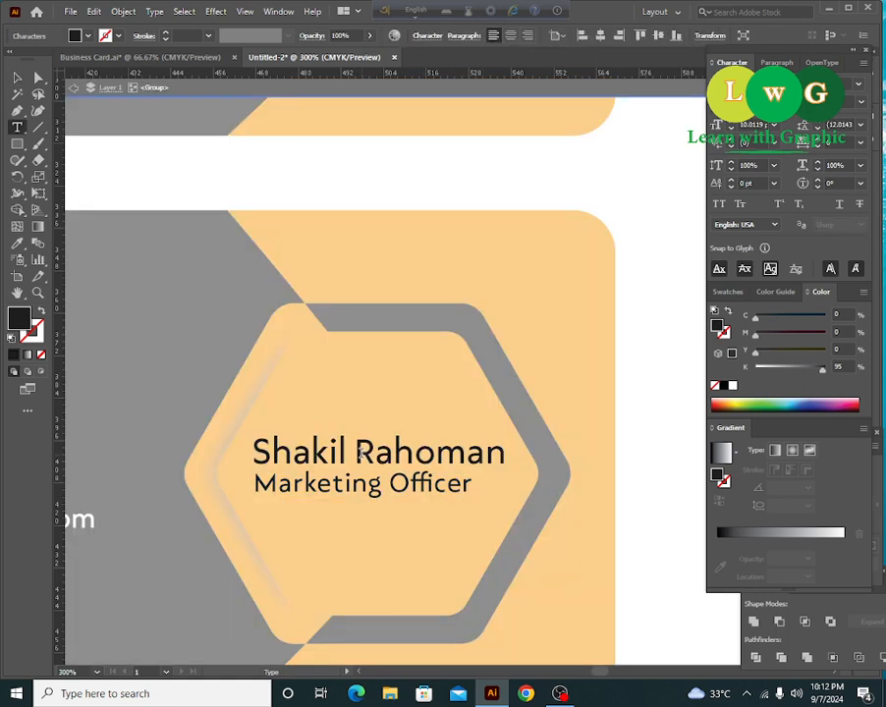
left_click_drag(360, 452, 507, 454)
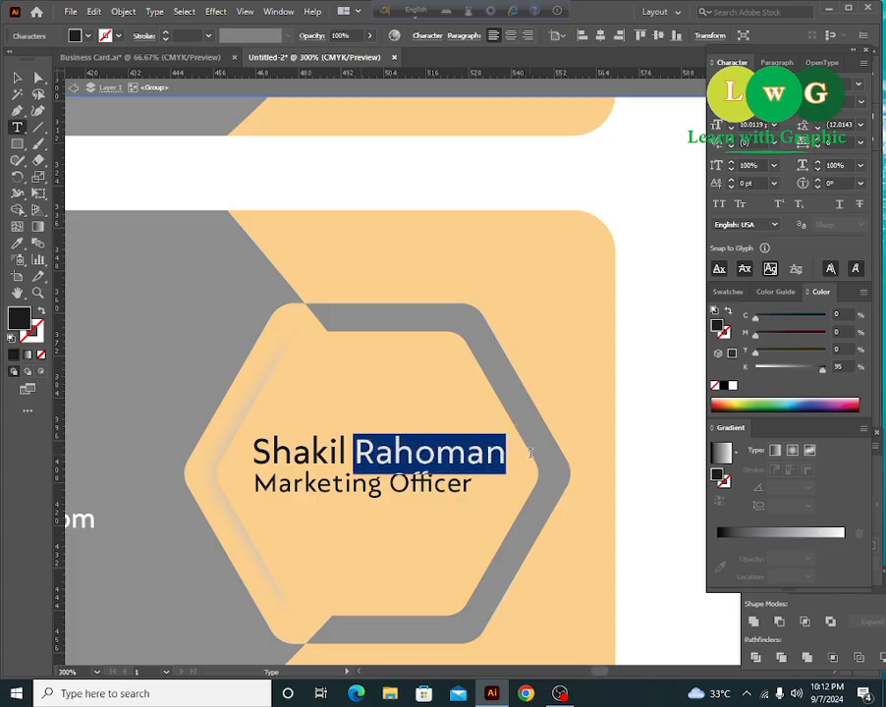
left_click(732, 386)
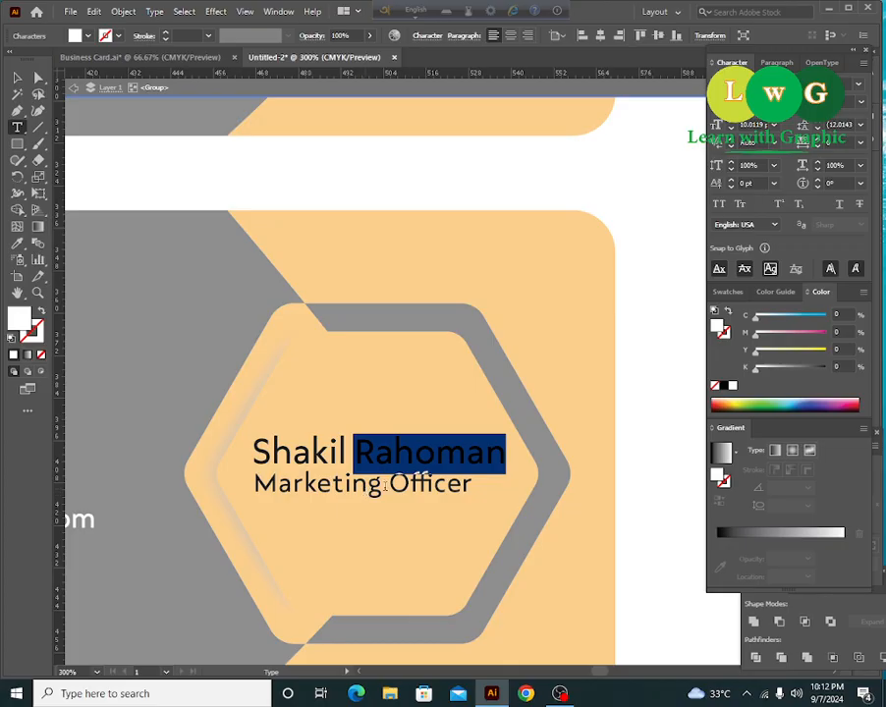
left_click_drag(384, 488, 229, 474)
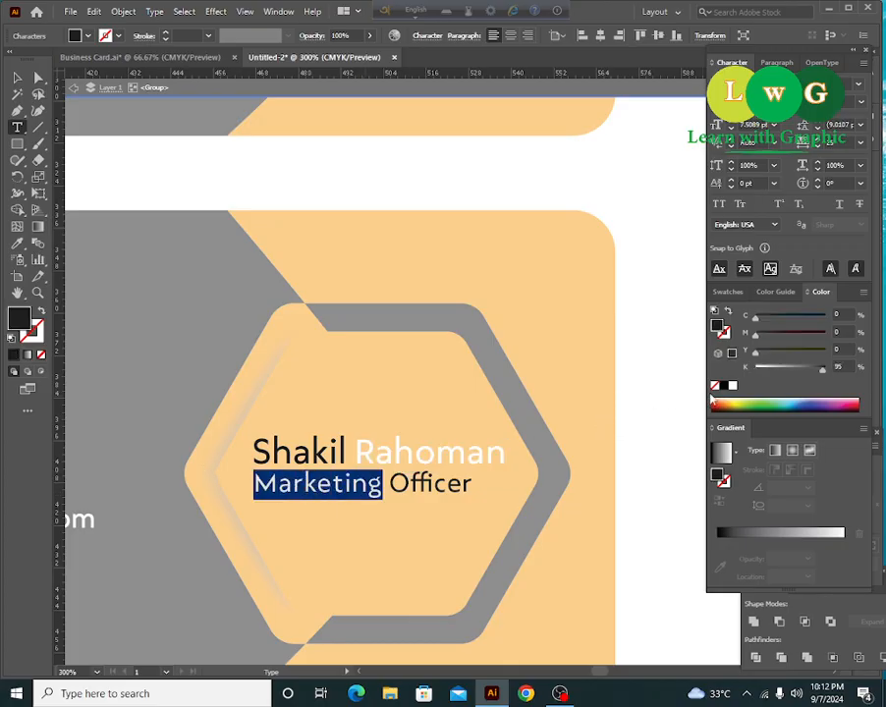
left_click(729, 386)
key("Escape")
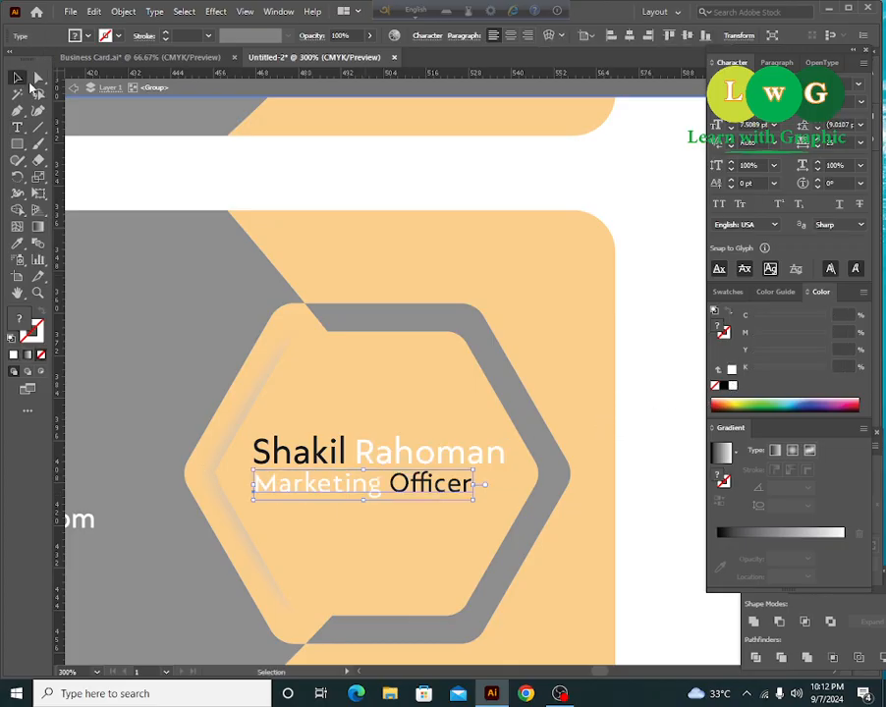
double_click(646, 371)
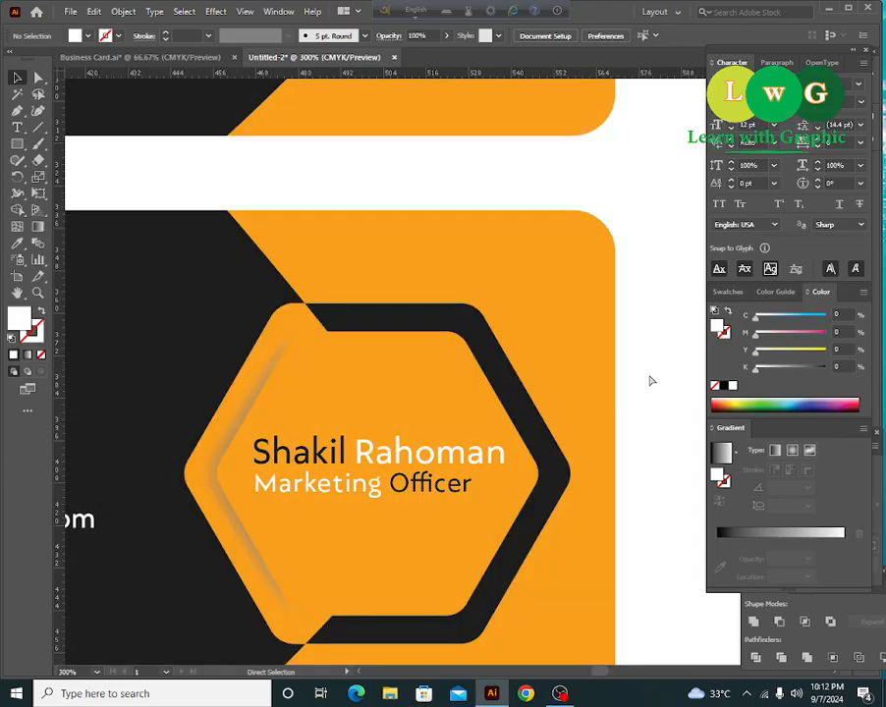
- Ungroup the name and job title, and move the job title down to open a gap between the lines
key("ctrl+equal")
scroll(647, 393, "down", 3)
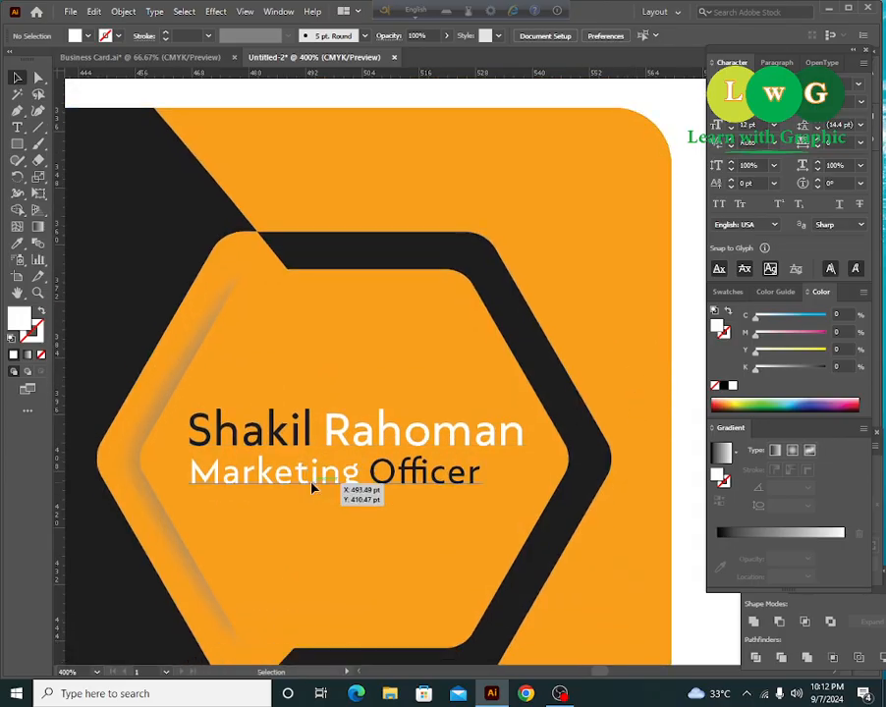
left_click(312, 481)
right_click(313, 484)
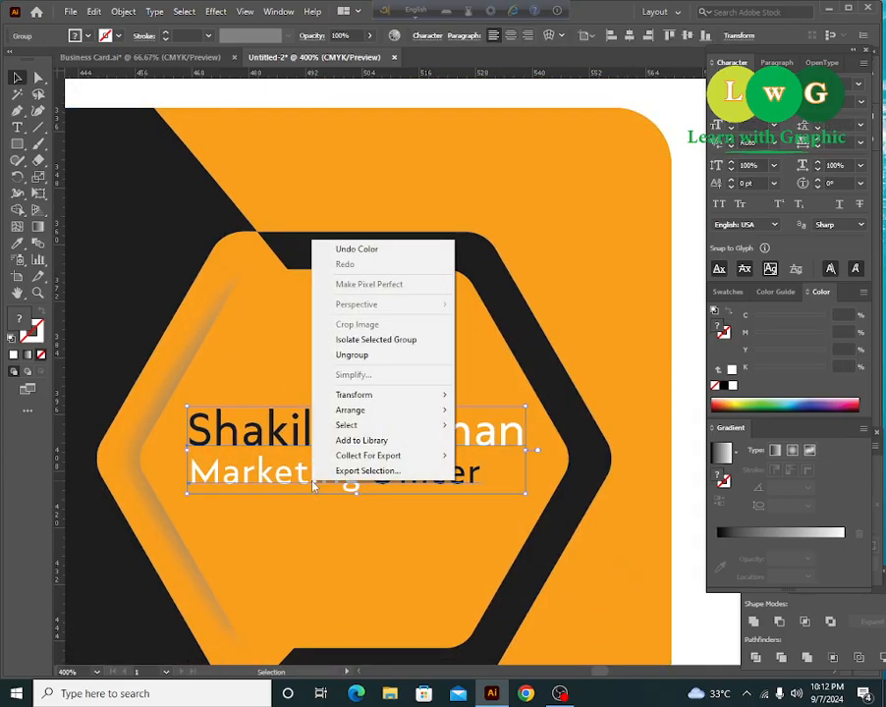
left_click(354, 354)
left_click_drag(428, 464, 408, 484)
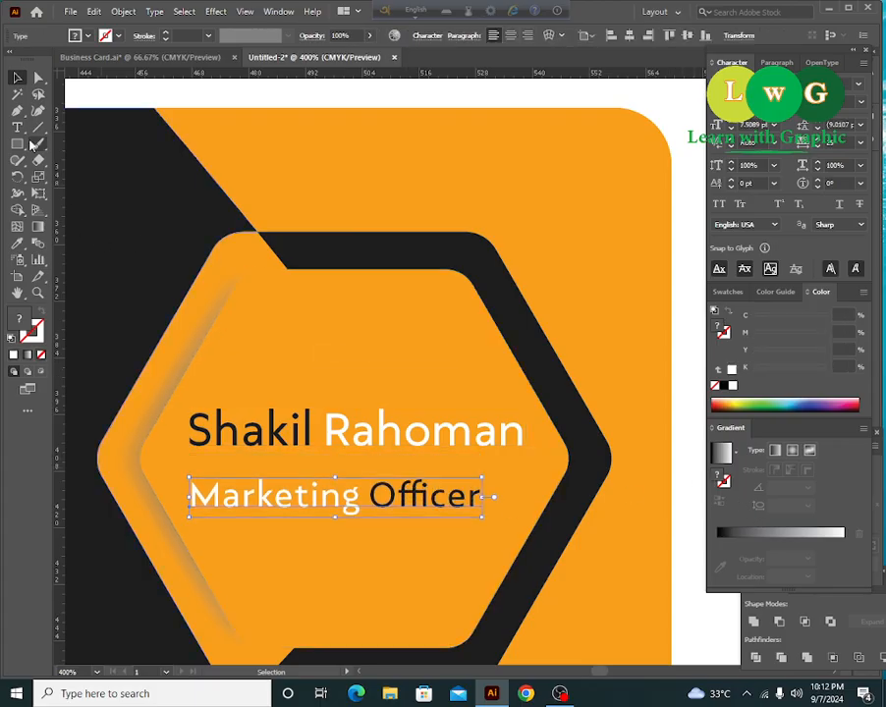
- Draw a thin white bar beneath the first name and pull its upper-right corner inward for a slanted end
key("ctrl+=")
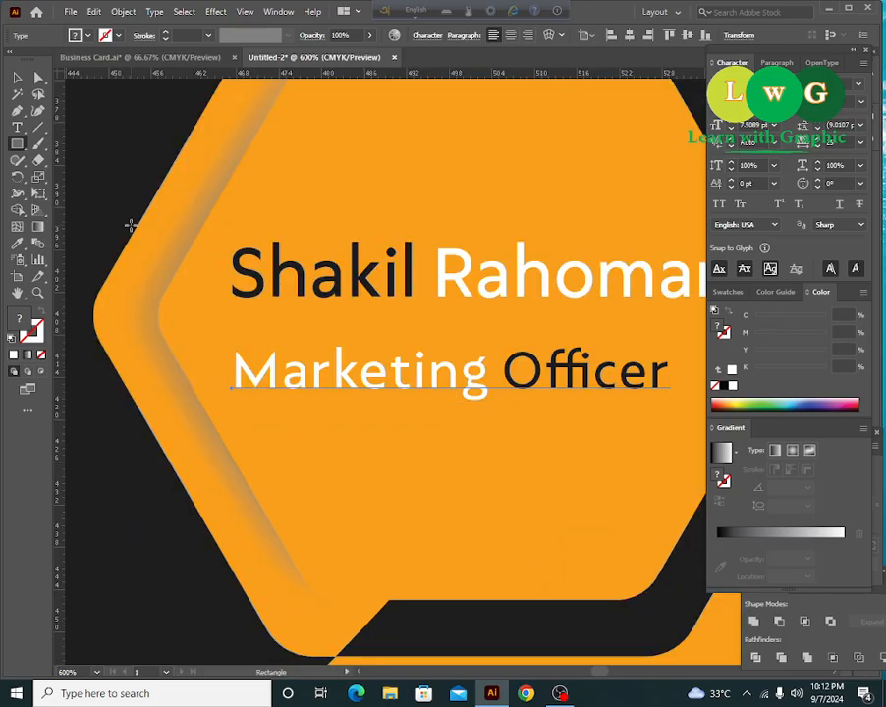
left_click_drag(231, 304, 453, 316)
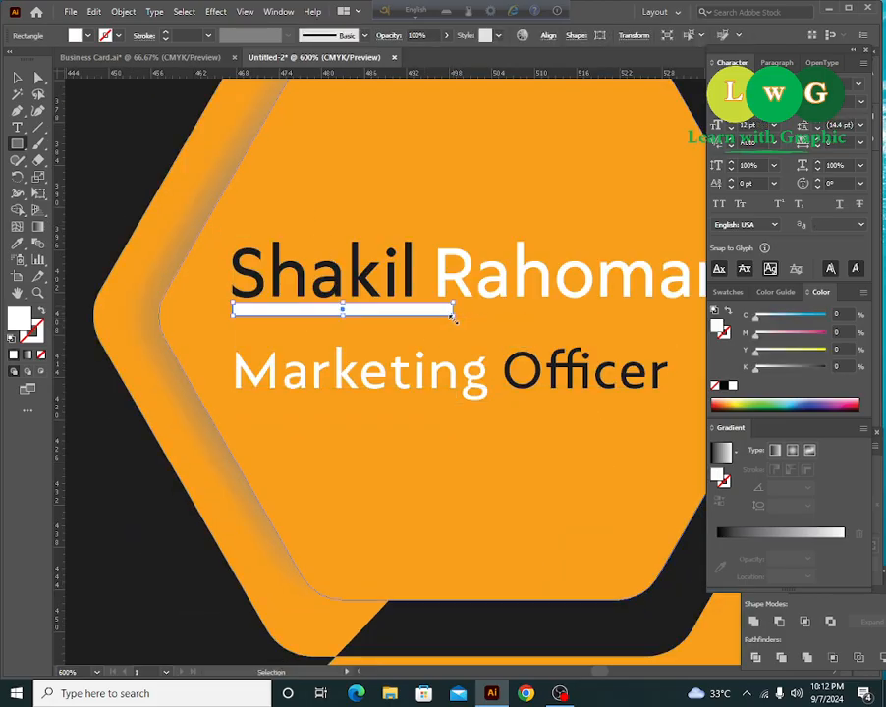
key("ctrl+=")
key("ctrl+=")
key("ctrl+=")
left_click_drag(357, 359, 195, 358)
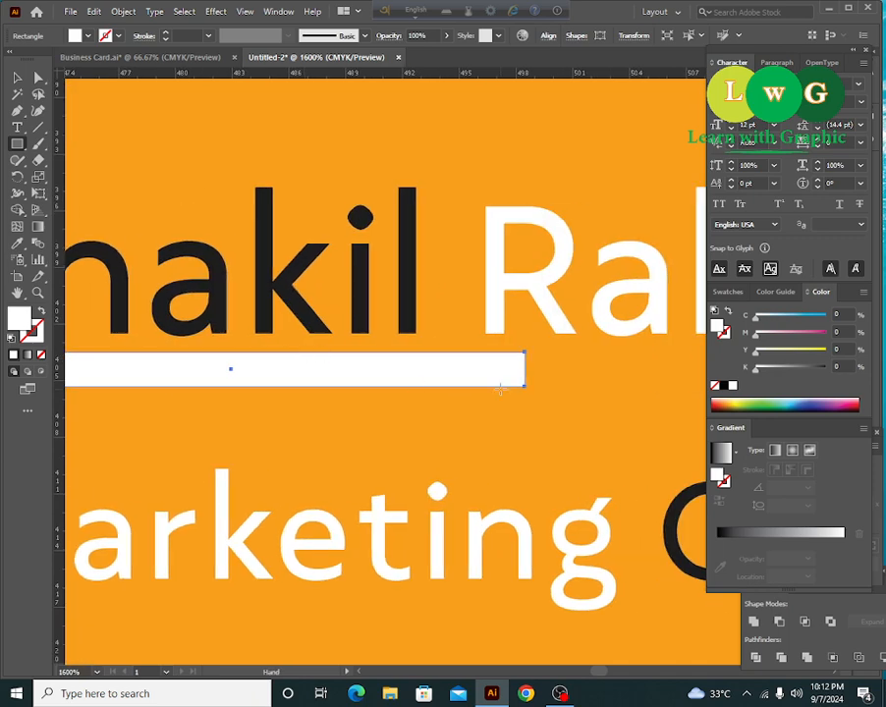
key("a")
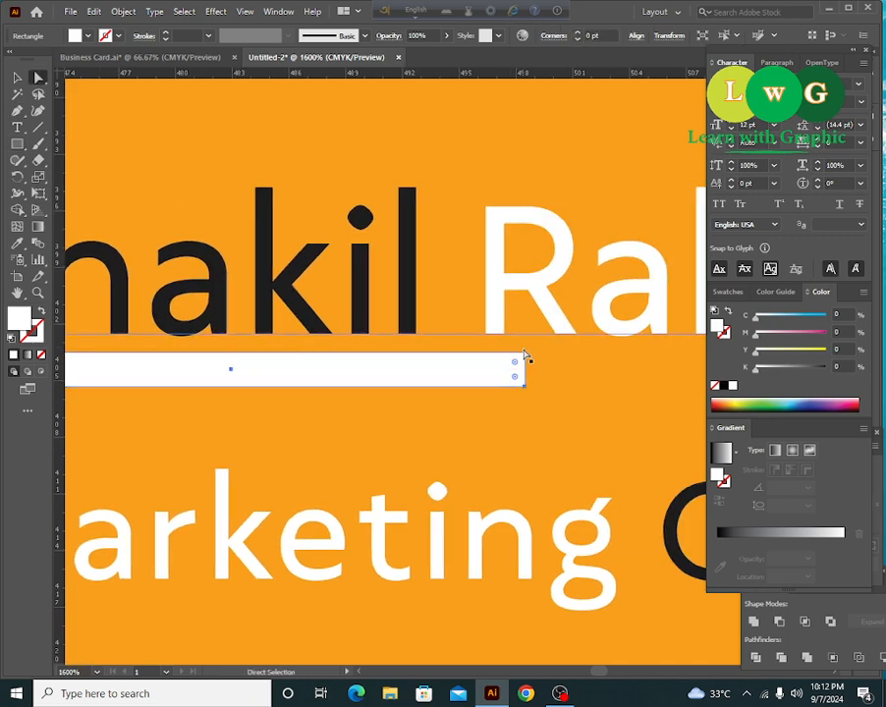
left_click_drag(525, 355, 394, 392)
- Draw a thinner white bar from the slanted end and lengthen it to the end of the surname
left_click(17, 143)
left_click(17, 77)
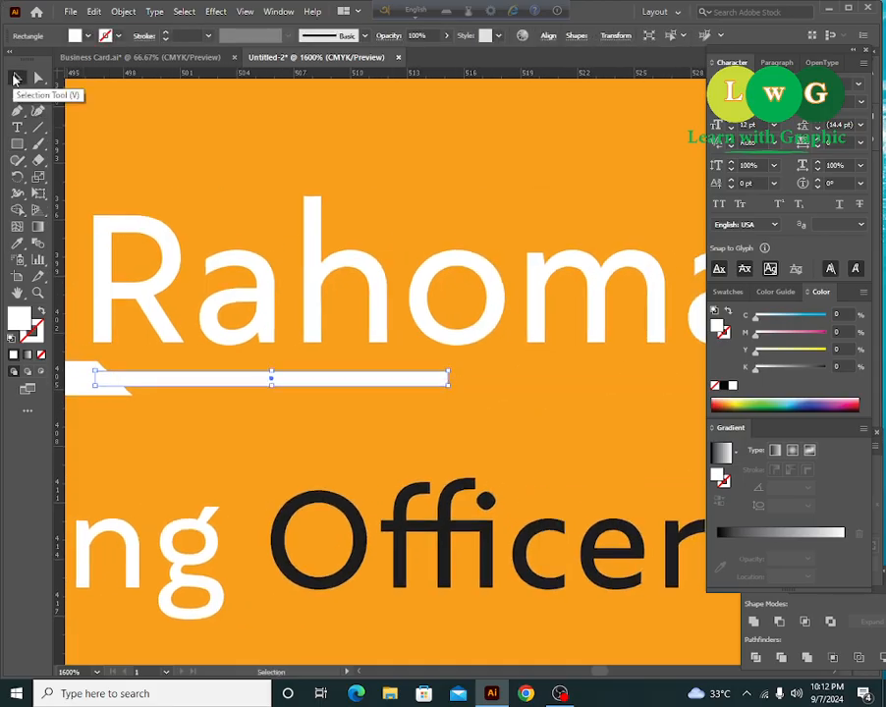
key("ctrl+minus")
key("ctrl+minus")
key("ctrl+minus")
left_click_drag(269, 239, 147, 233)
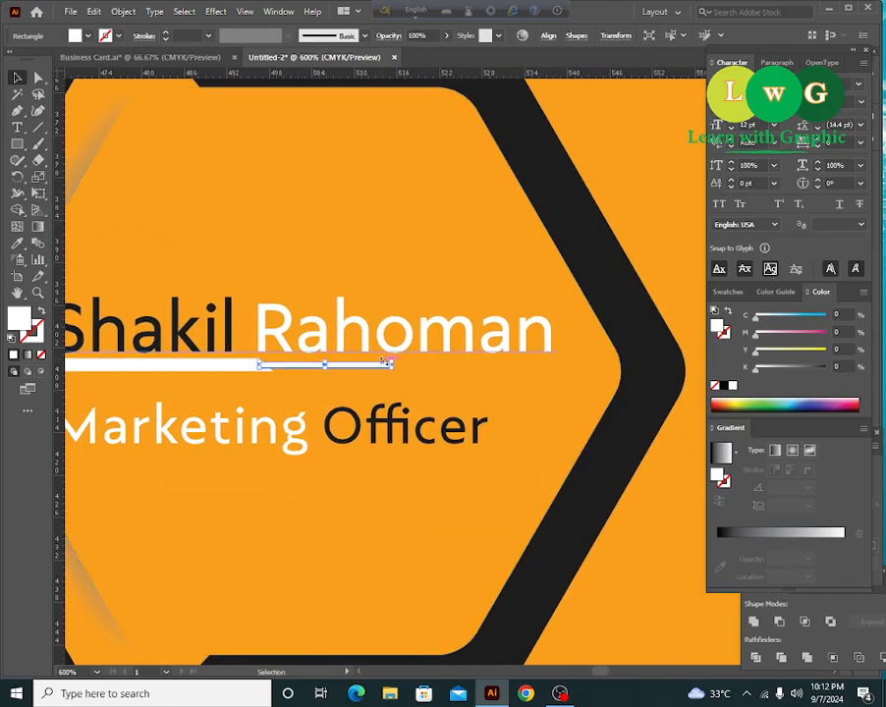
left_click_drag(393, 365, 552, 363)
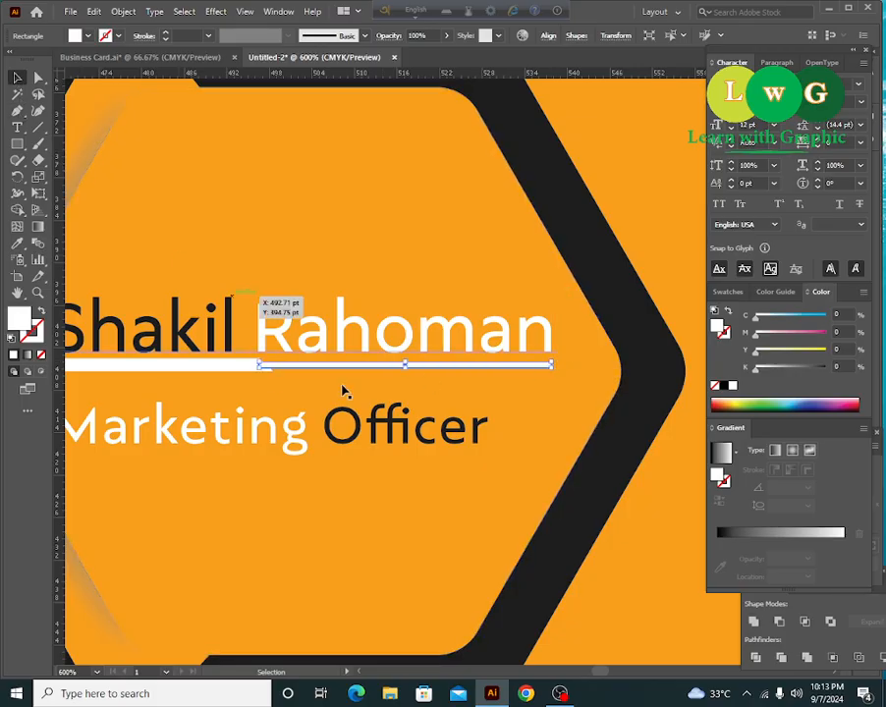
- Recolour the thinner bar under the surname with the Eyedropper, sampling the card's near-black background
left_click_drag(210, 552, 345, 564)
left_click(261, 381)
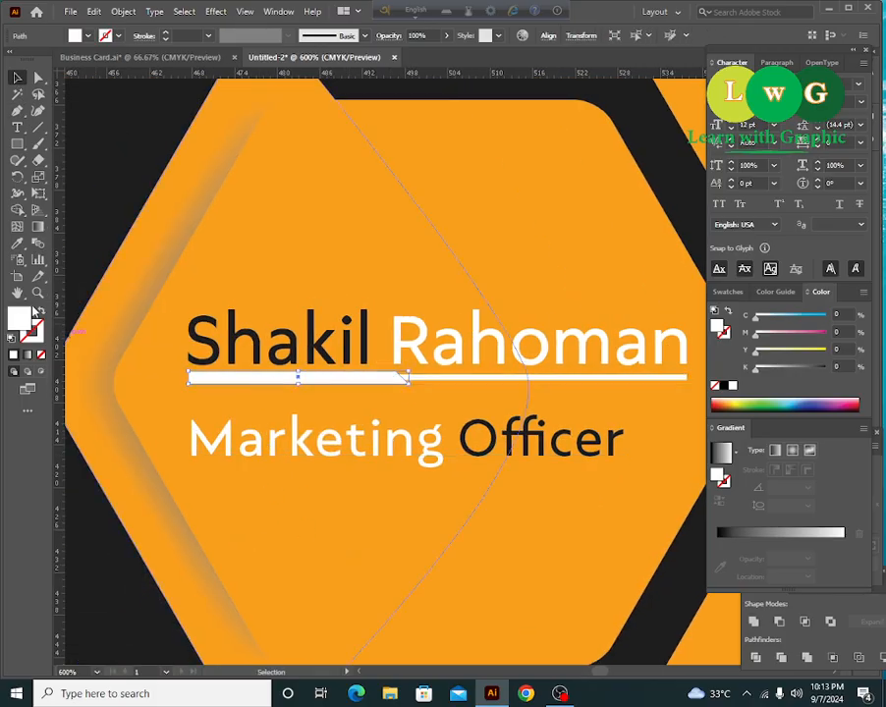
scroll(472, 389, "right", 1)
left_click(470, 379)
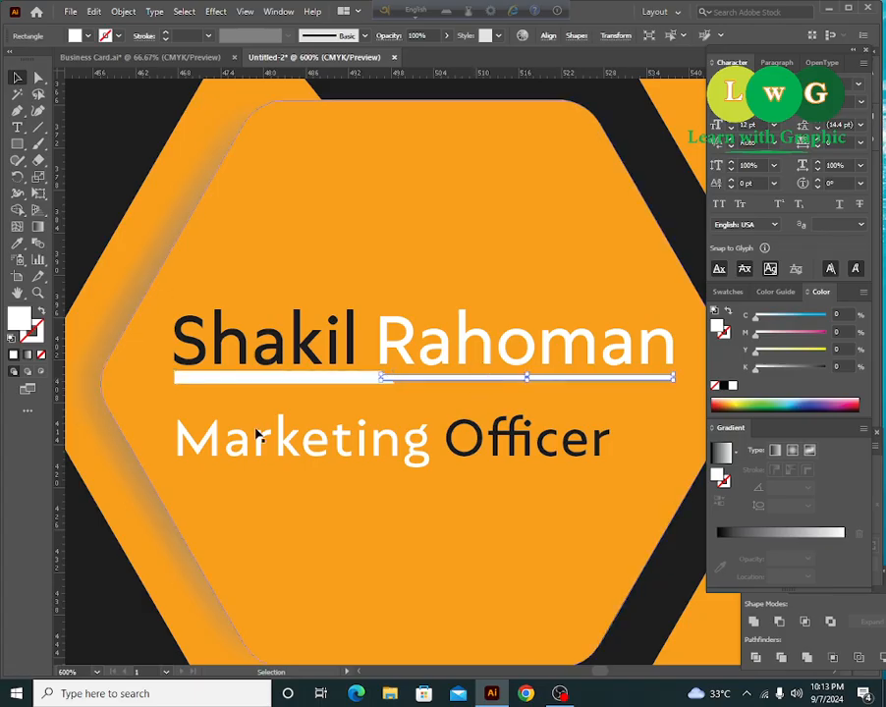
left_click(16, 243)
left_click(123, 162)
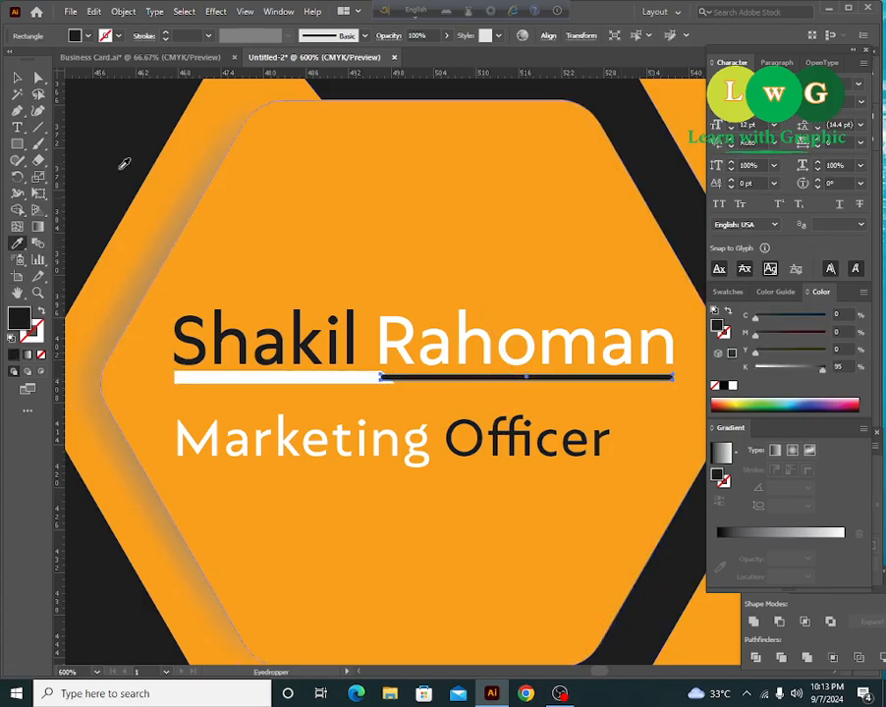
- Bring the white bar under the first name to the front so it overlaps the dark bar
key("v")
left_click(336, 379)
right_click(336, 379)
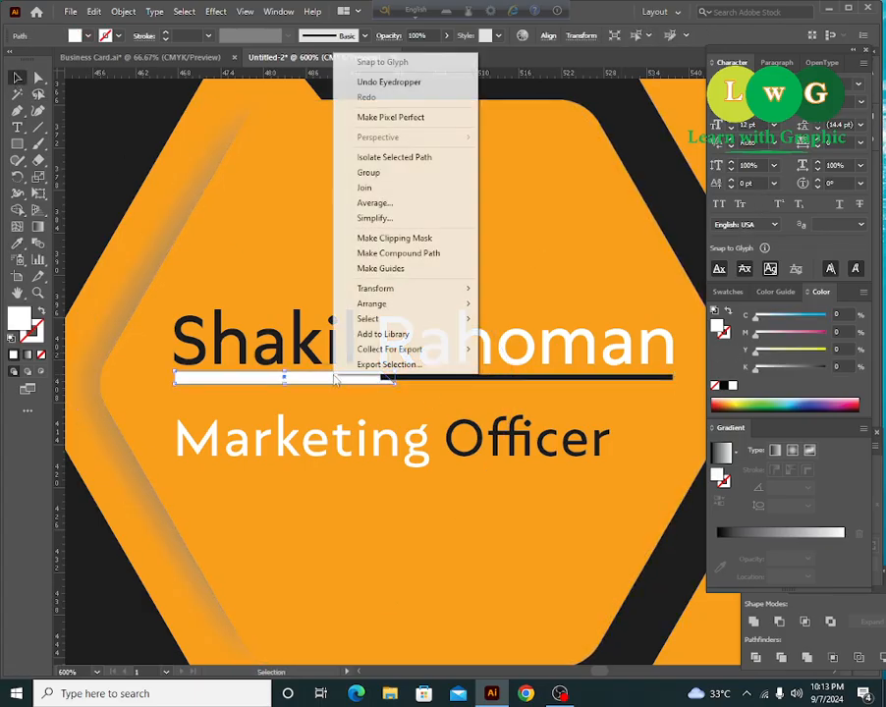
mouse_move(388, 305)
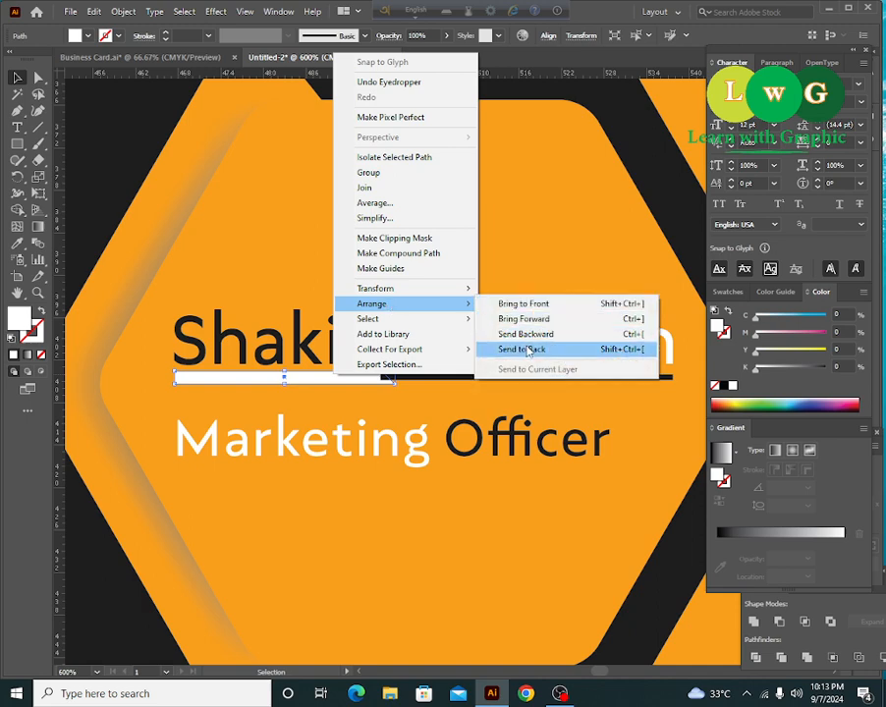
left_click(518, 304)
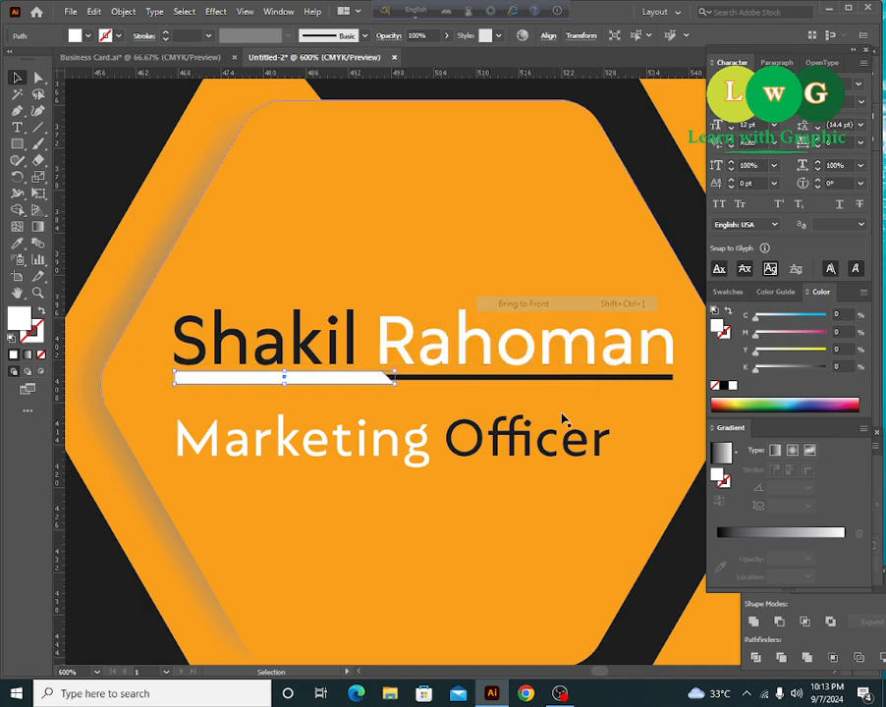
- Nudge the job title up five increments, closer to the bars beneath the name
left_click(481, 459)
key("Up")
key("Up")
key("Up")
key("Up")
key("Up")
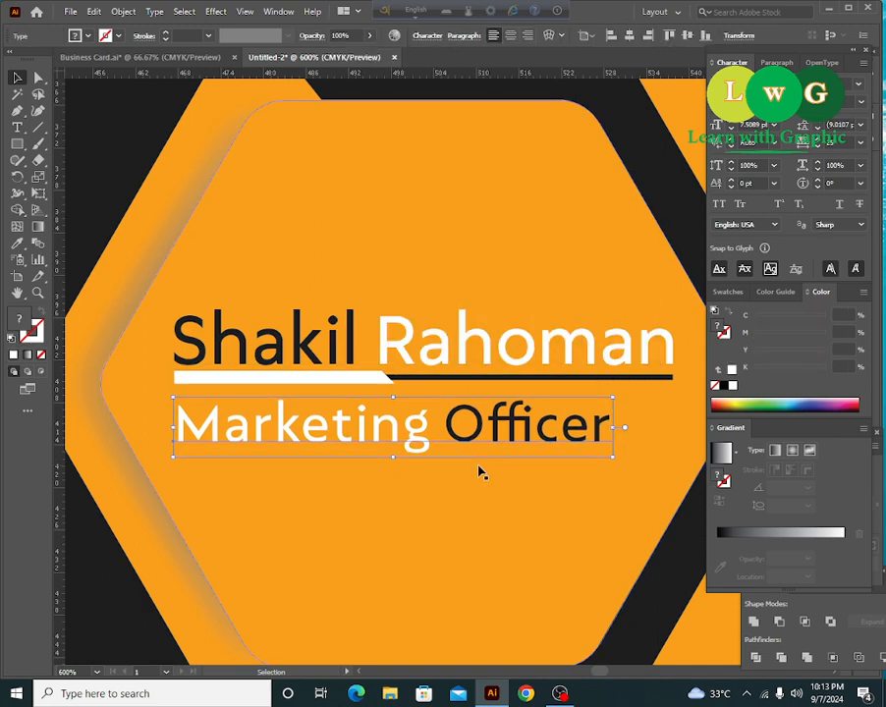
key("ctrl+minus")
key("ctrl+minus")
key("ctrl+minus")
key("ctrl+minus")
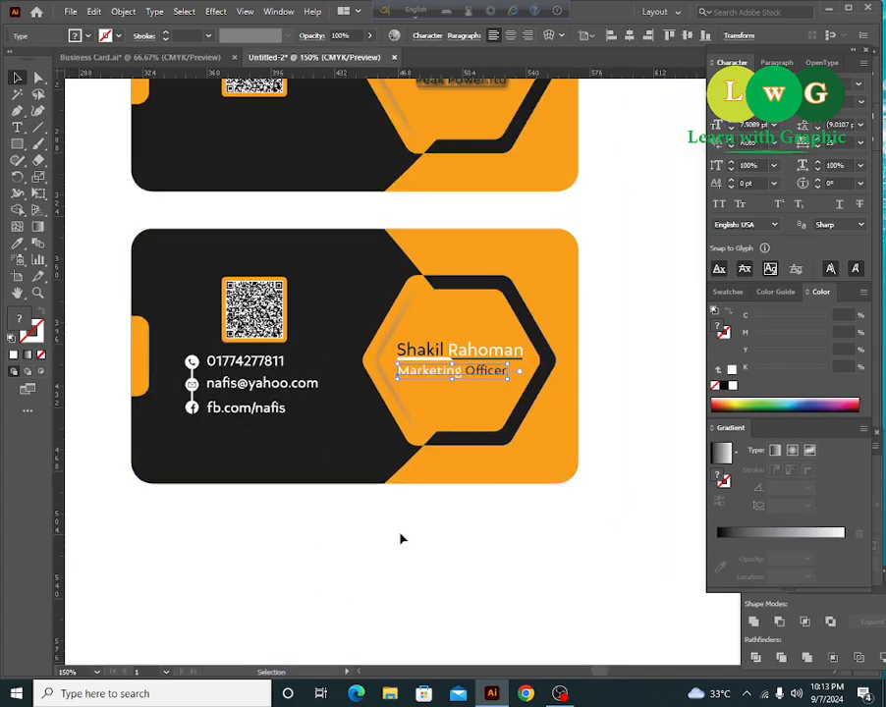
left_click(401, 538)
scroll(523, 564, "right", 3)
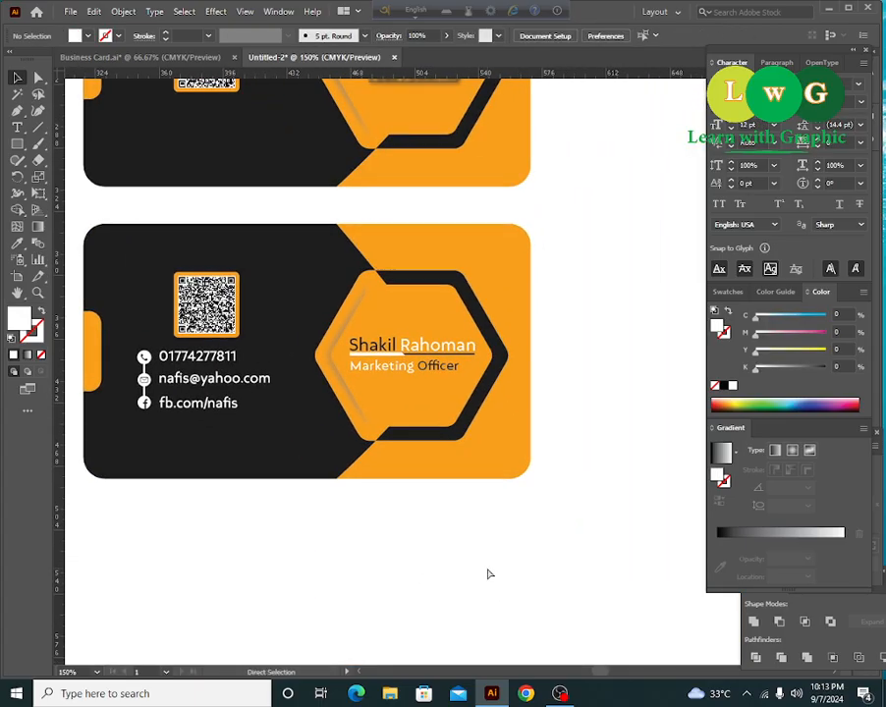
- Group the white and dark bars and nudge the group down one increment between the name and job title
key("ctrl+plus")
key("ctrl+plus")
left_click(343, 341)
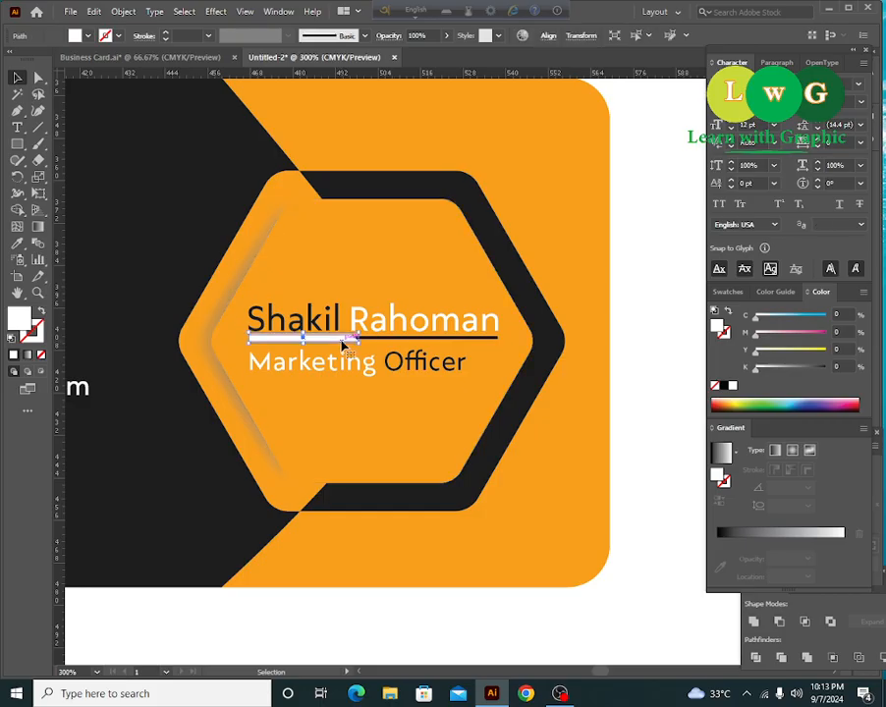
left_click(390, 339, "shift")
key("ctrl+g")
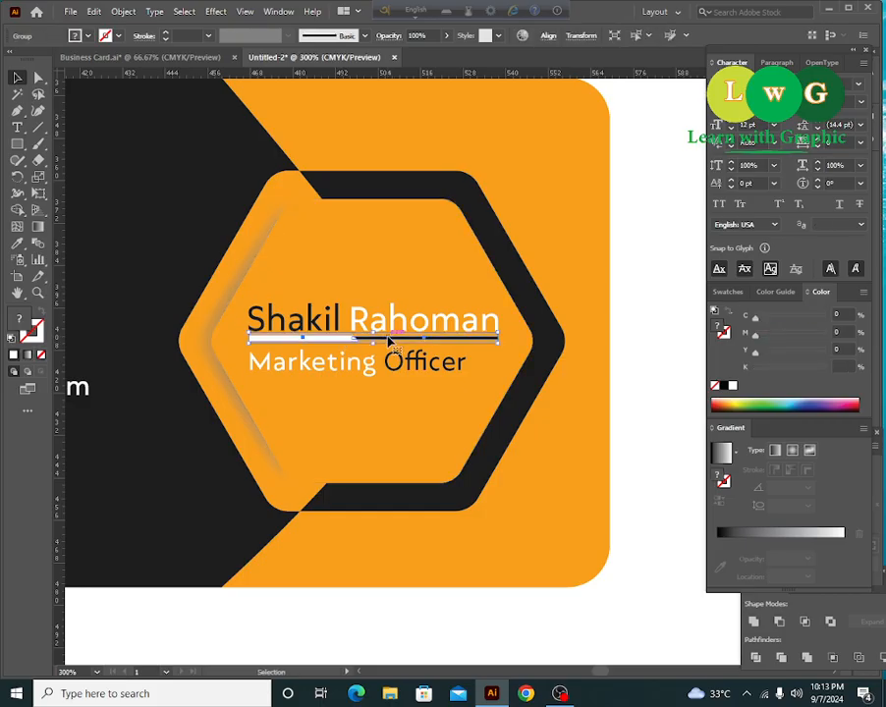
key("Down")
left_click(654, 420)
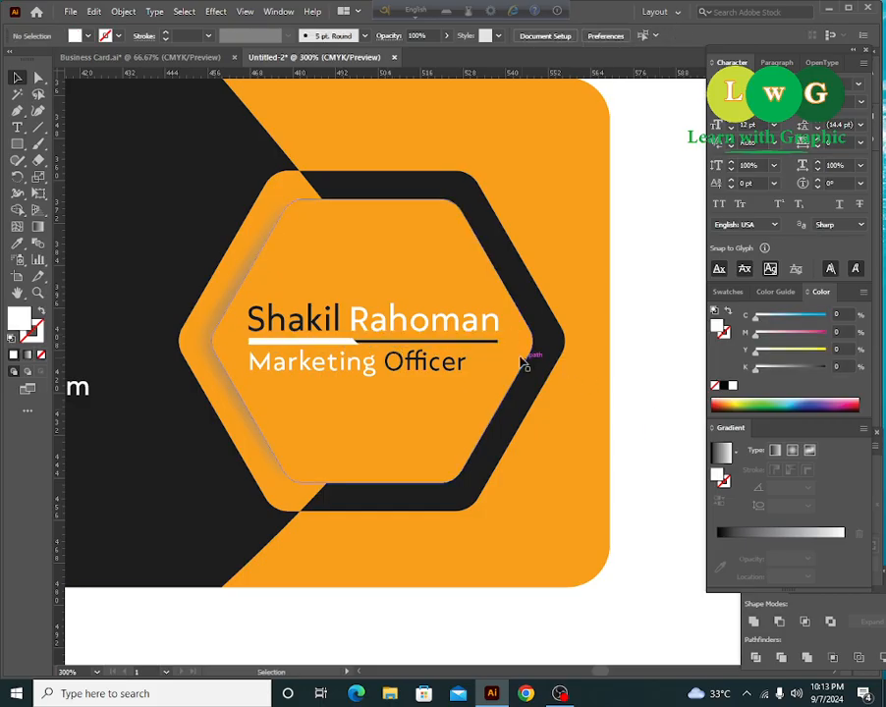
- Convert the name and the job title text to outlines
left_click(464, 334)
left_click(430, 366)
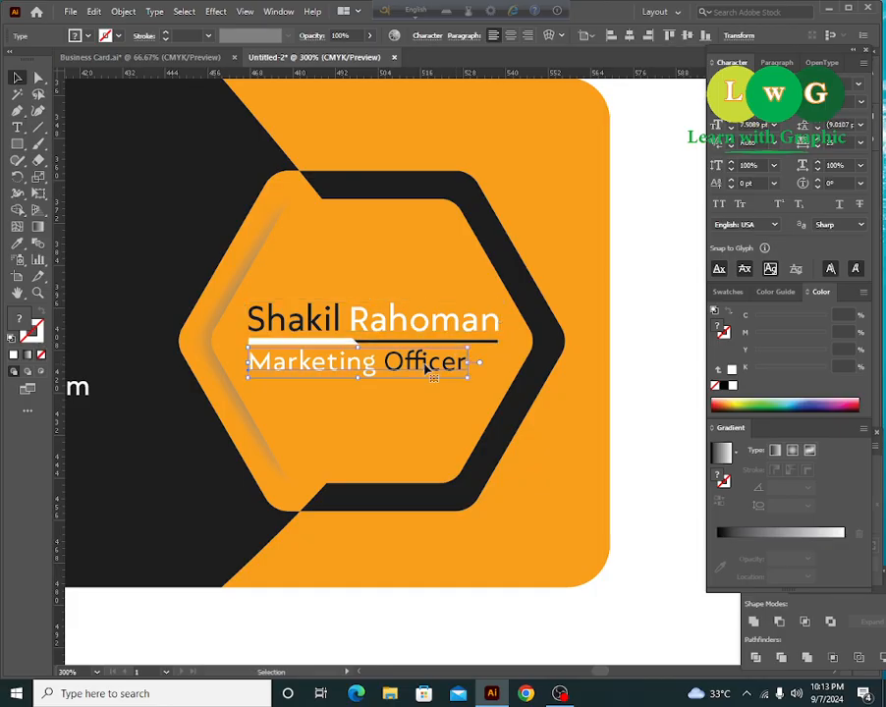
right_click(422, 362)
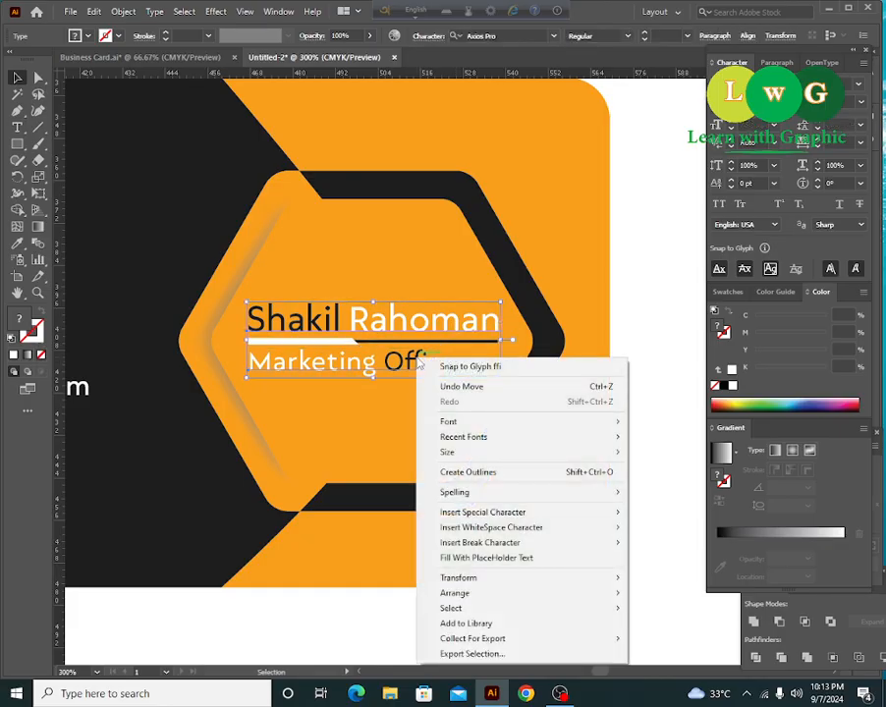
left_click(476, 470)
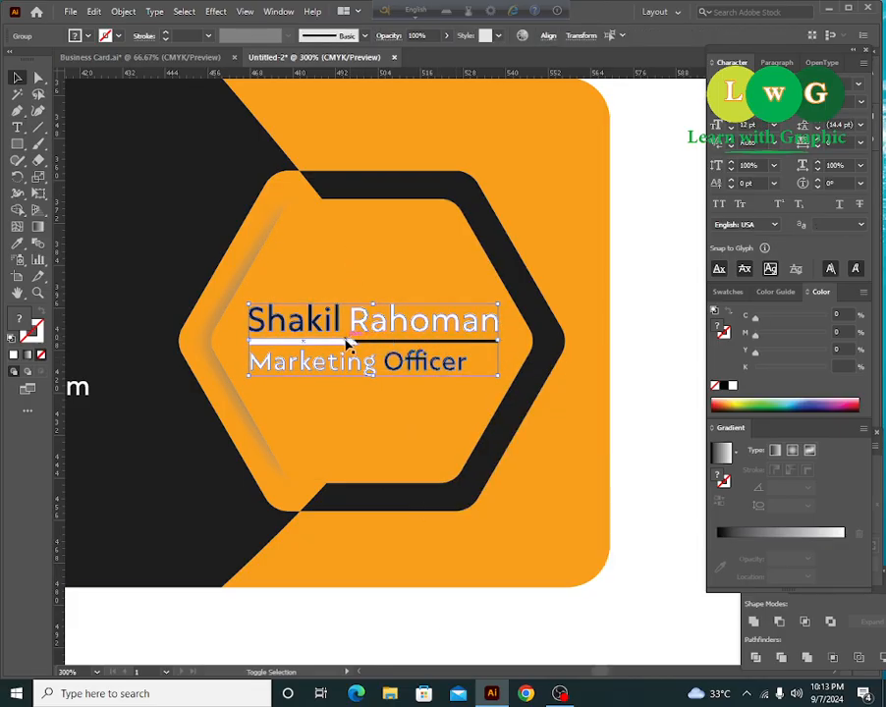
- Apply a Multiply drop shadow to the outlined name, job title and bars, with 75% opacity and 1 pt offsets and blur
key("a")
key("v")
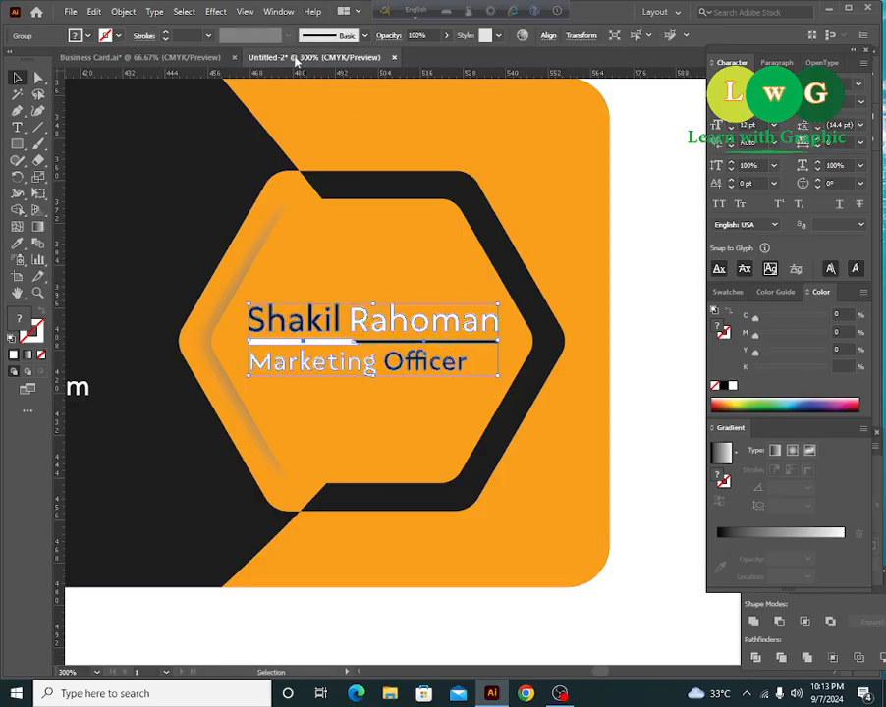
left_click(215, 12)
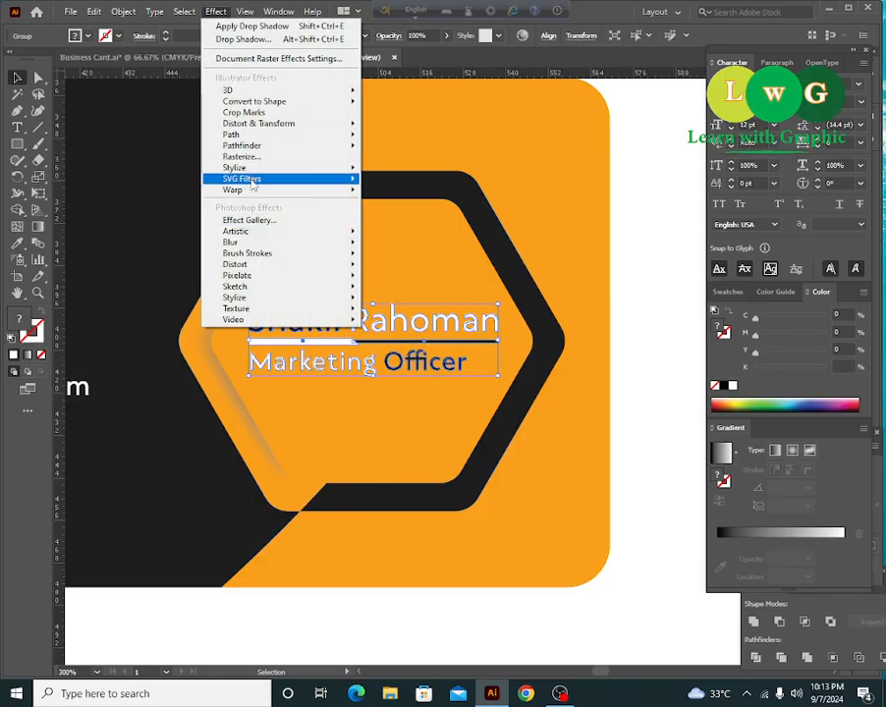
mouse_move(253, 170)
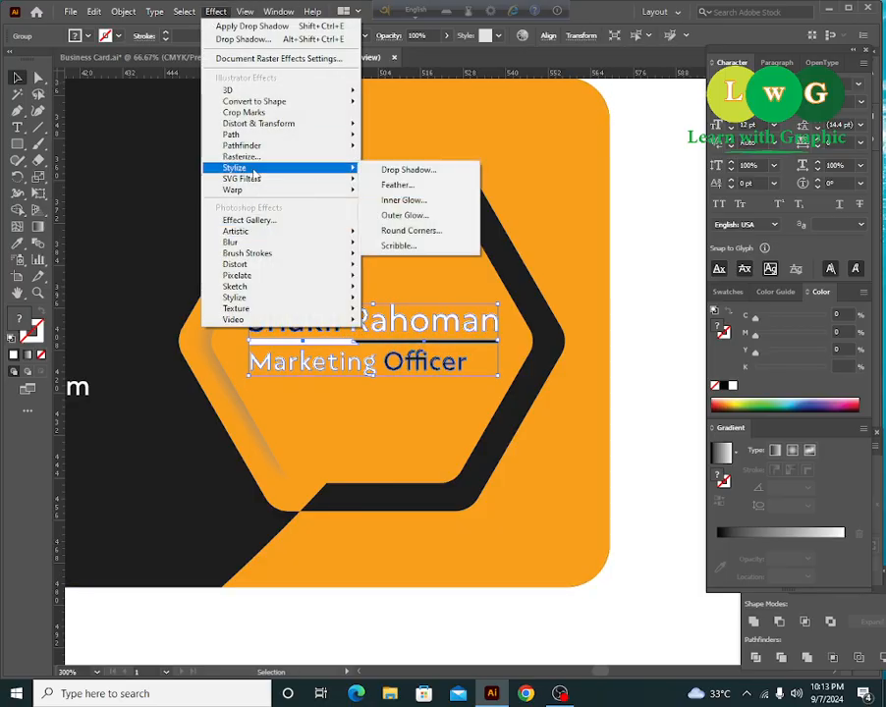
left_click(440, 175)
left_click(769, 475)
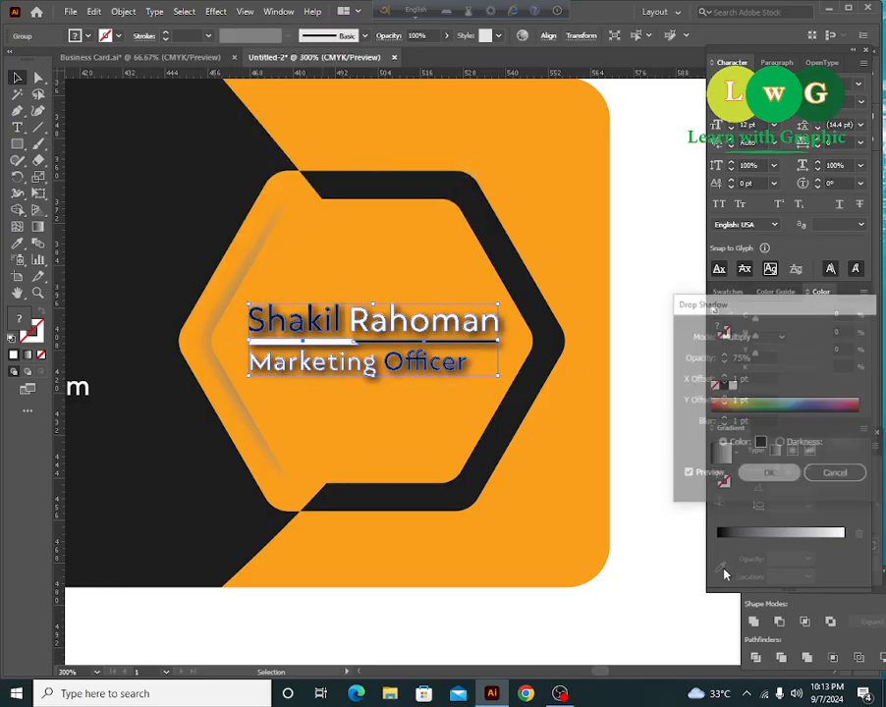
left_click(641, 613)
key("ctrl+minus")
key("ctrl+minus")
key("ctrl+minus")
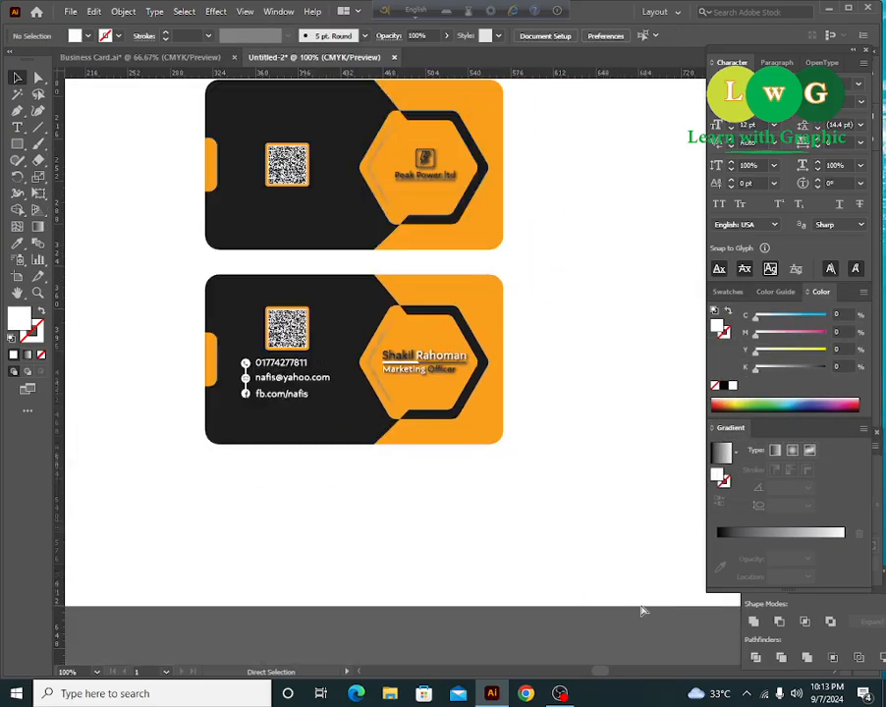
left_click_drag(568, 458, 569, 519)
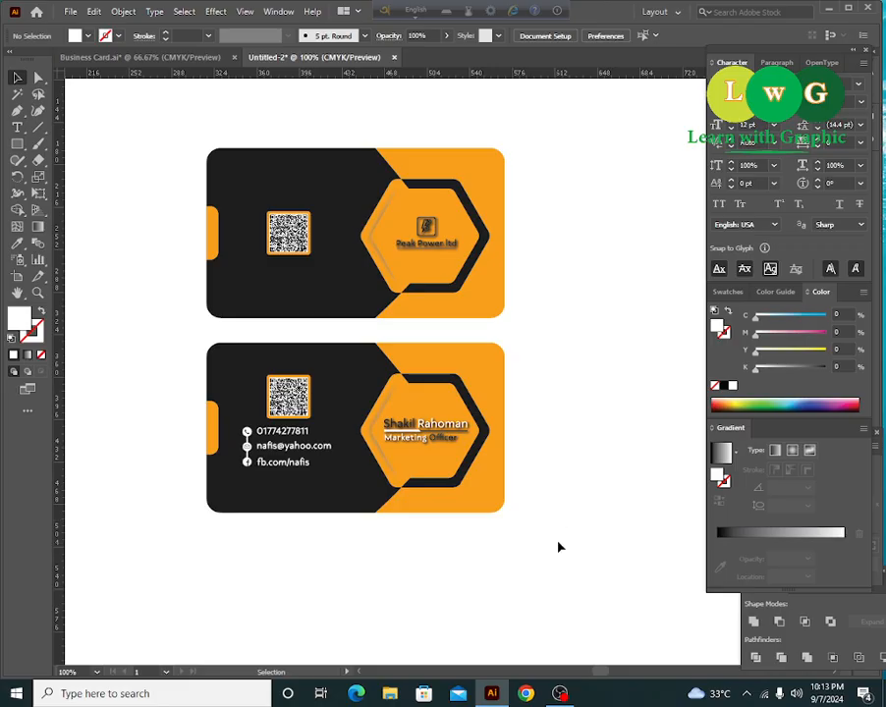
left_click_drag(553, 569, 597, 571)
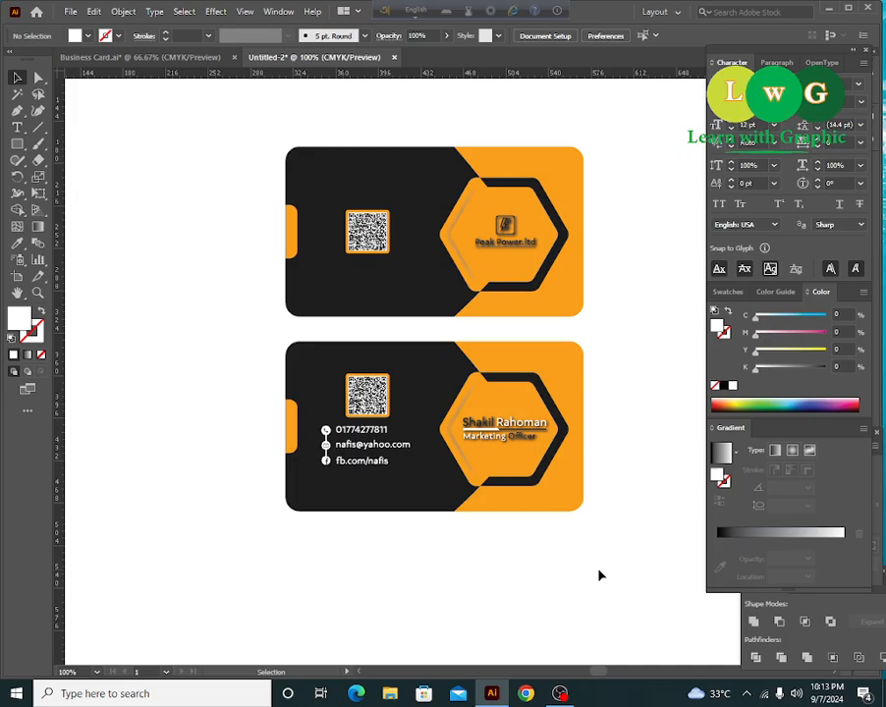